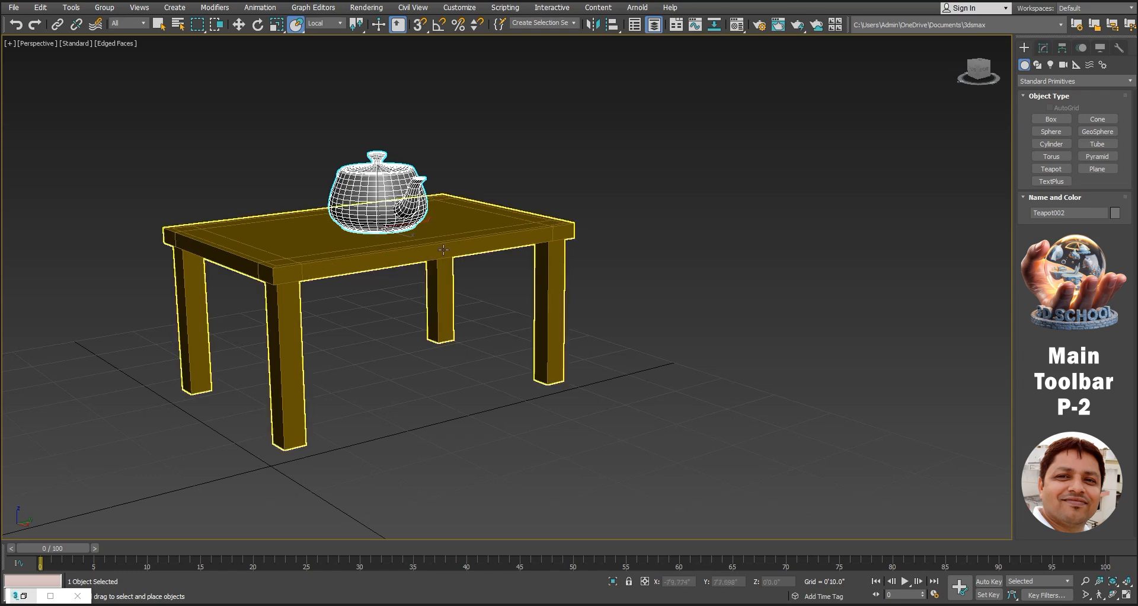
# Place the teapot on the surface of the table, and then onto the surface of the large purple sphere
pyautogui.moveTo(379, 200); pyautogui.dragTo(247, 262)
pyautogui.moveTo(290, 264); pyautogui.dragTo(694, 217, button='middle')
pyautogui.scroll(-3, 508, 280)
pyautogui.scroll(-3, 509, 280)
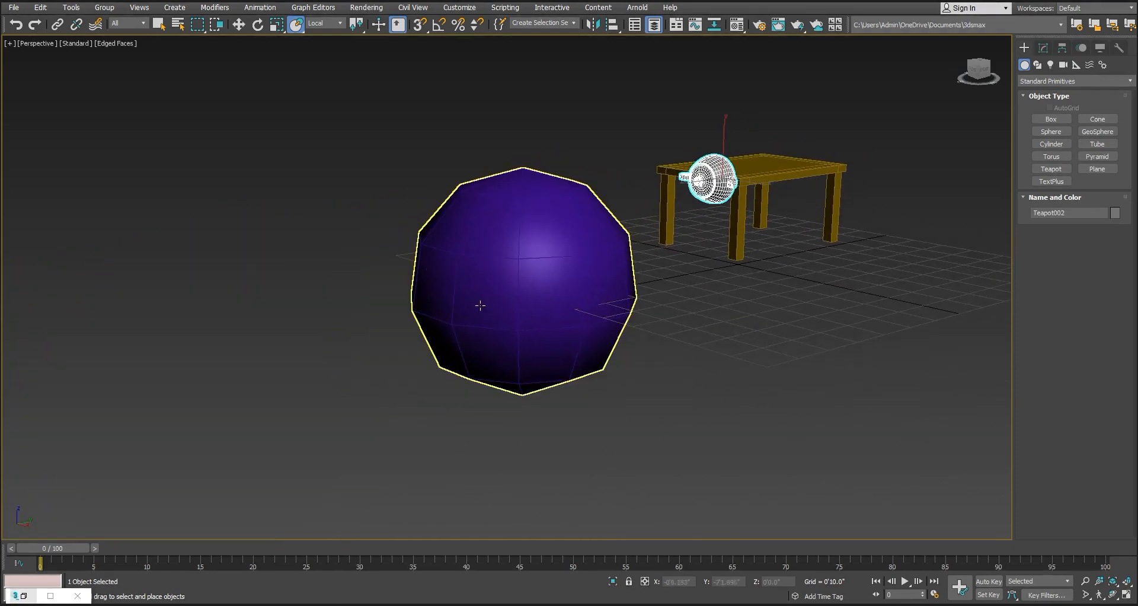
pyautogui.moveTo(718, 179); pyautogui.dragTo(526, 295)
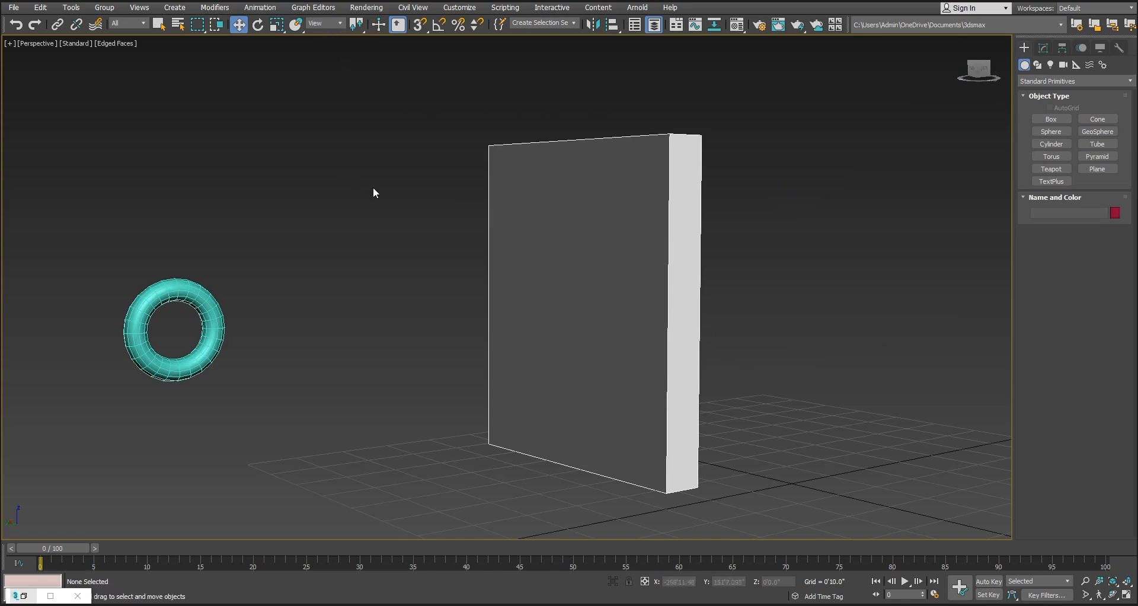
# Rotate the upright white box about 44 degrees in the Left view so it leans away from the torus
pyautogui.press('l')
pyautogui.click(655, 239)
pyautogui.press('e')
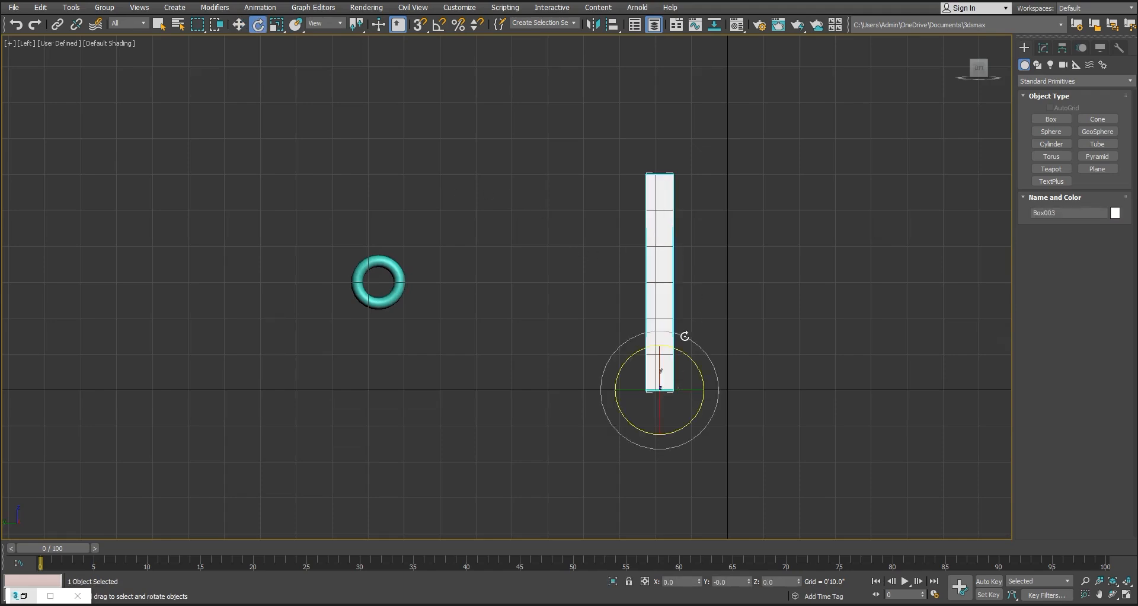
pyautogui.moveTo(681, 345); pyautogui.dragTo(727, 381)
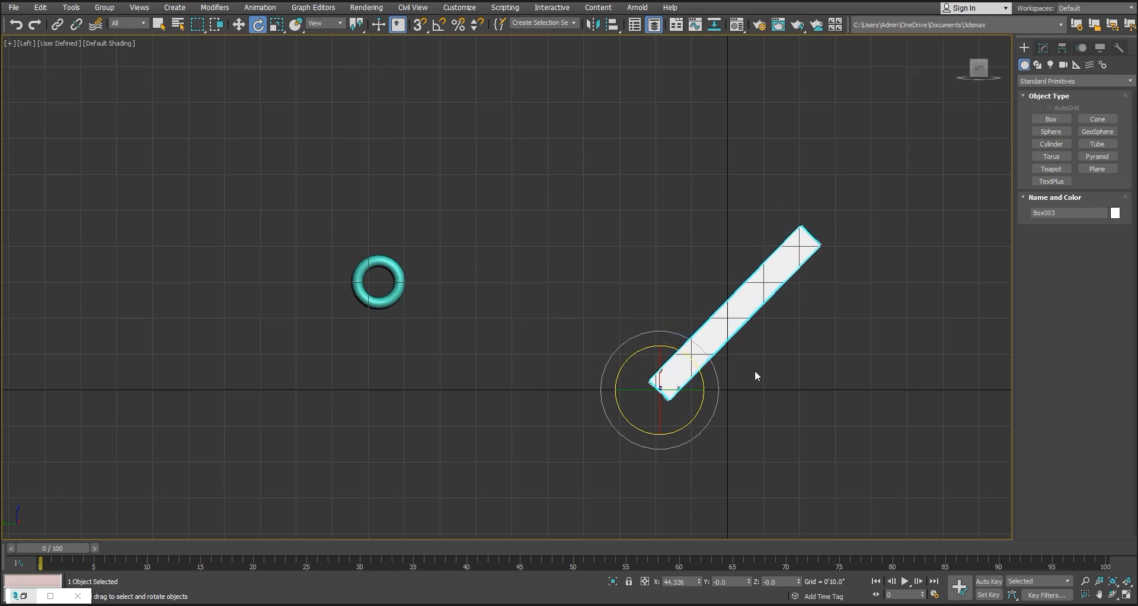
# Set the reference coordinate system to Local for moving the tilted box
pyautogui.press('w')
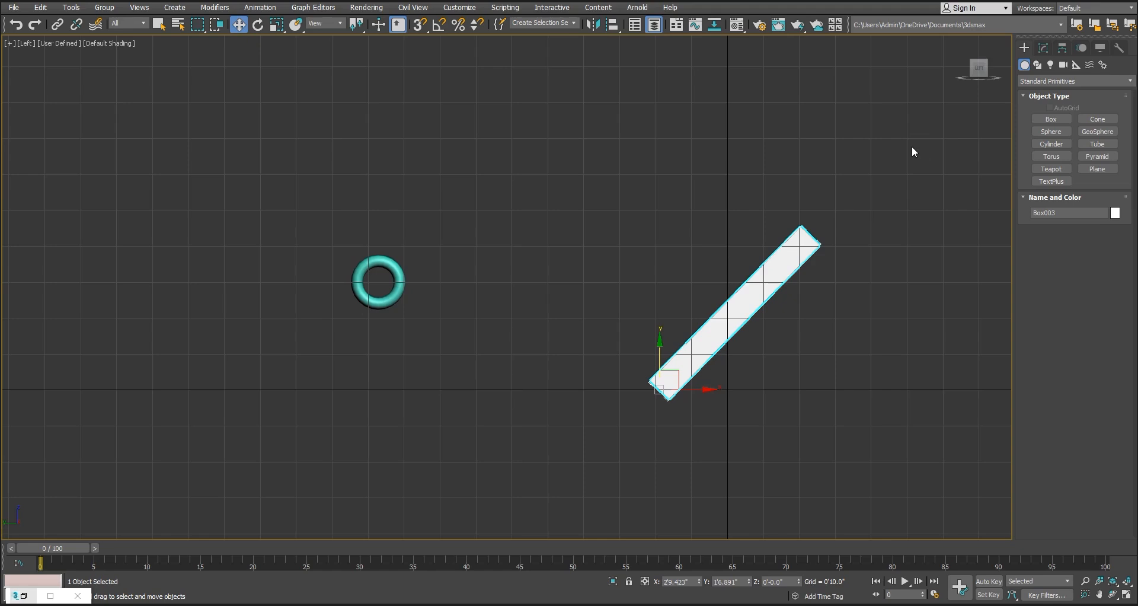
pyautogui.click(339, 24)
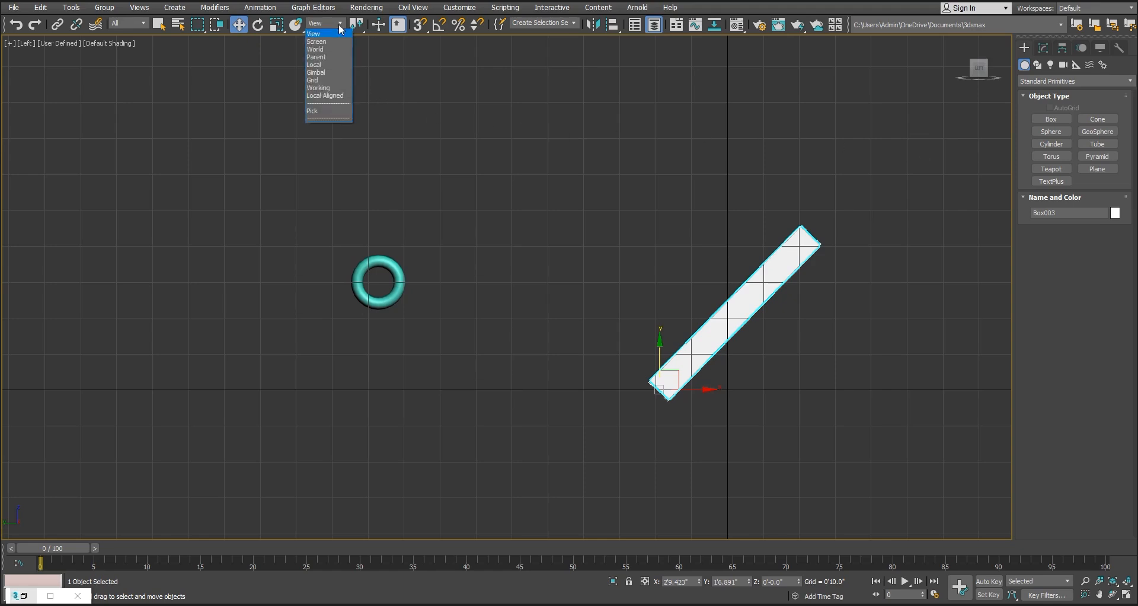
pyautogui.click(338, 65)
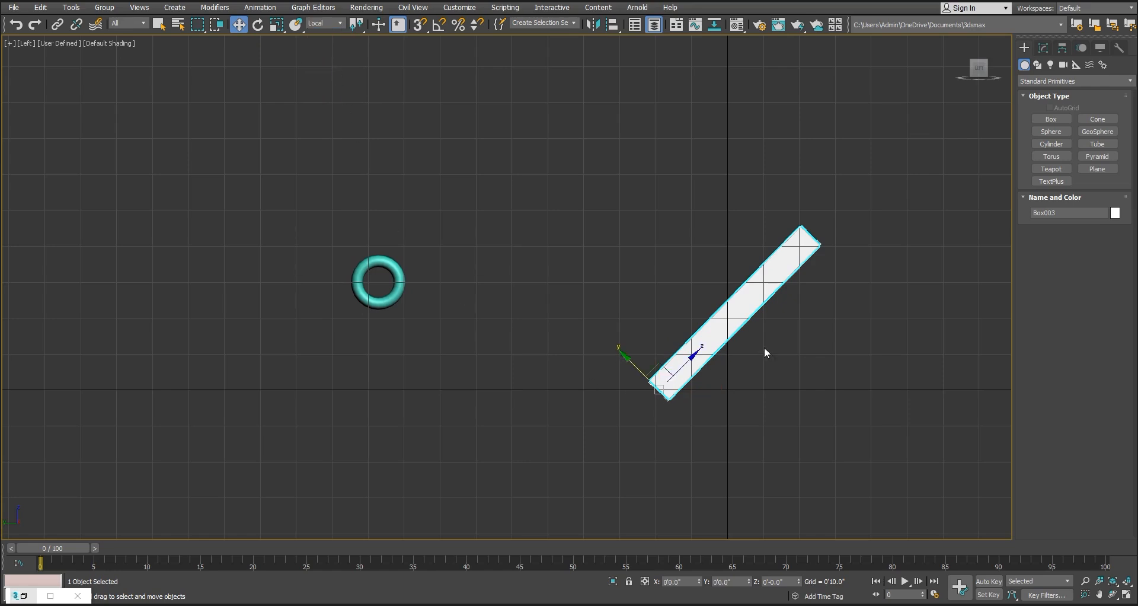
# Try moving the tilted box along its local Z axis, freehand and by 4', and undo the moves
pyautogui.moveTo(698, 358); pyautogui.dragTo(917, 180)
pyautogui.hotkey('ctrl', 'z')
pyautogui.click(784, 581)
pyautogui.write("4'")
pyautogui.press('Return')
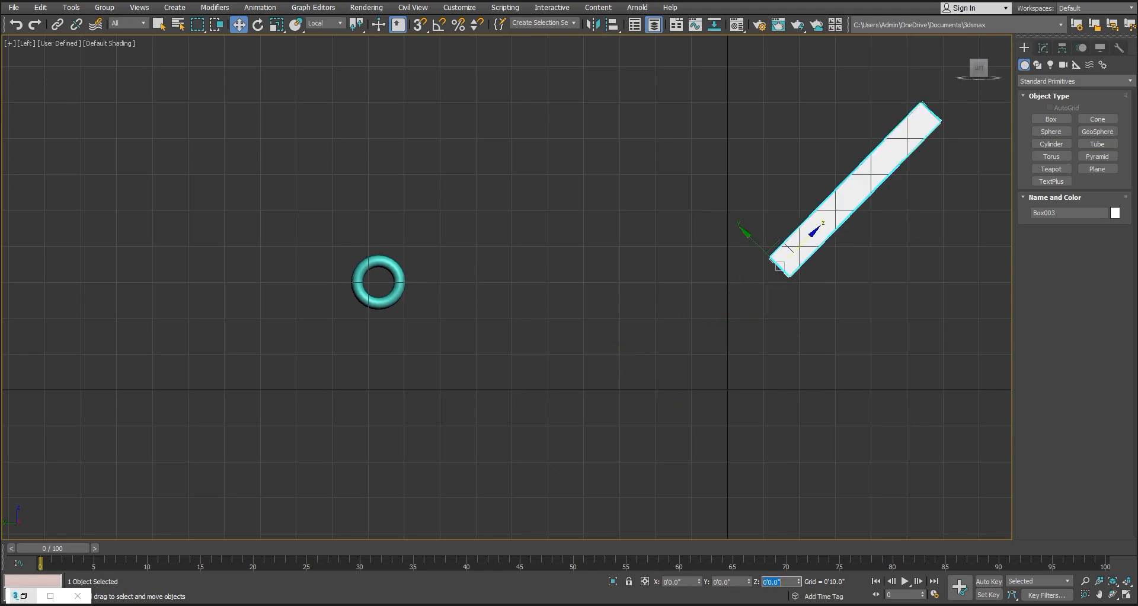
pyautogui.click(768, 390)
pyautogui.hotkey('ctrl', 'z')
pyautogui.hotkey('ctrl', 'z')
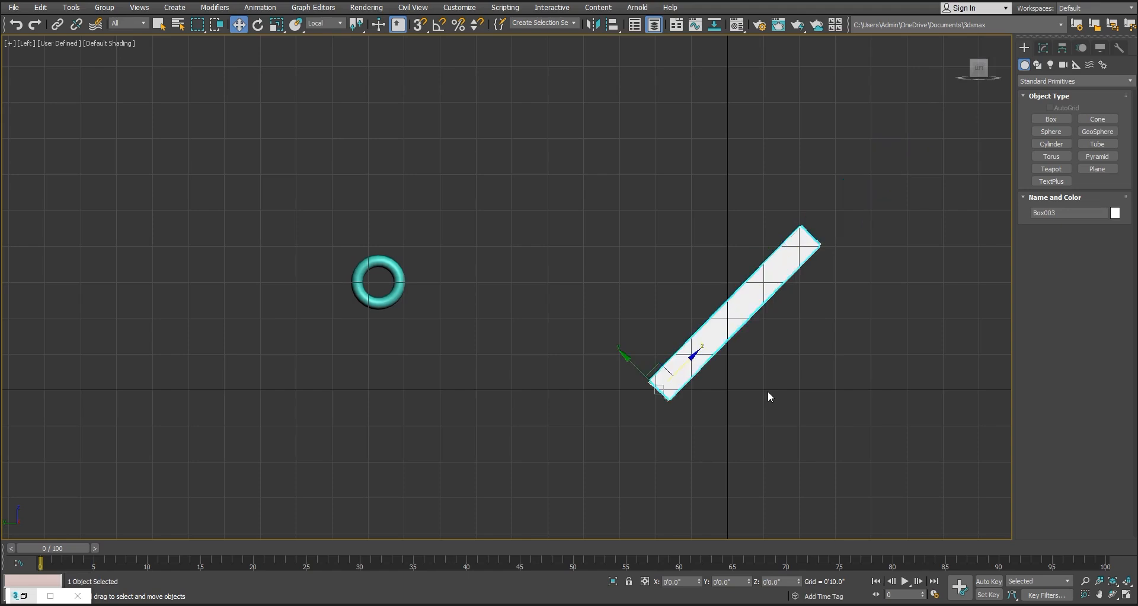
# Move the torus against the tilted box, then pick the box as reference coordinate system and slide the torus up along its Z axis
pyautogui.click(402, 299)
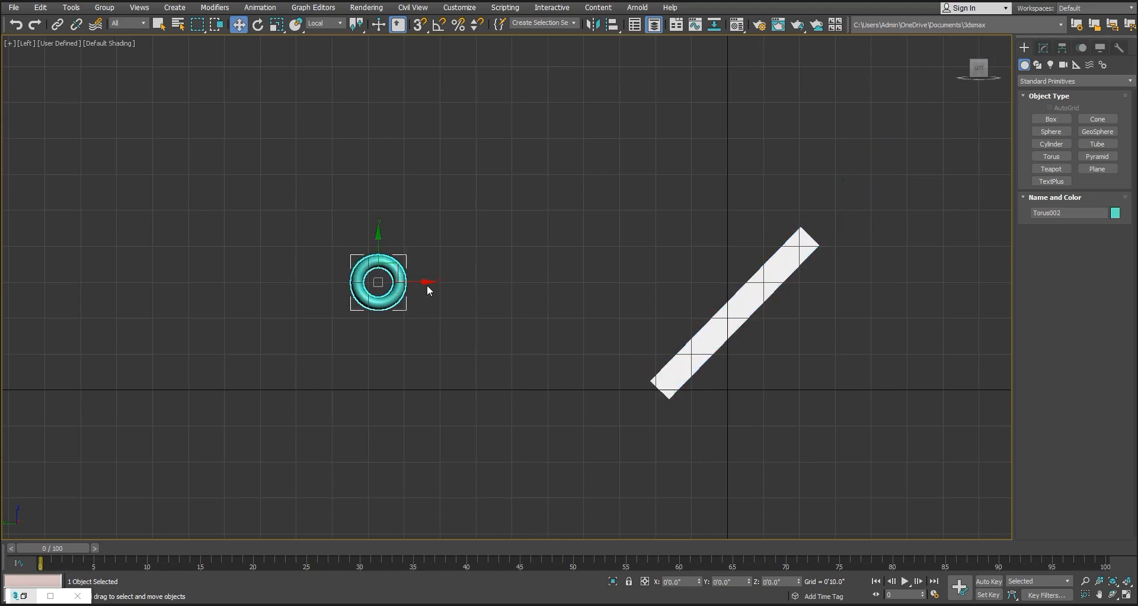
pyautogui.moveTo(430, 284); pyautogui.dragTo(751, 270)
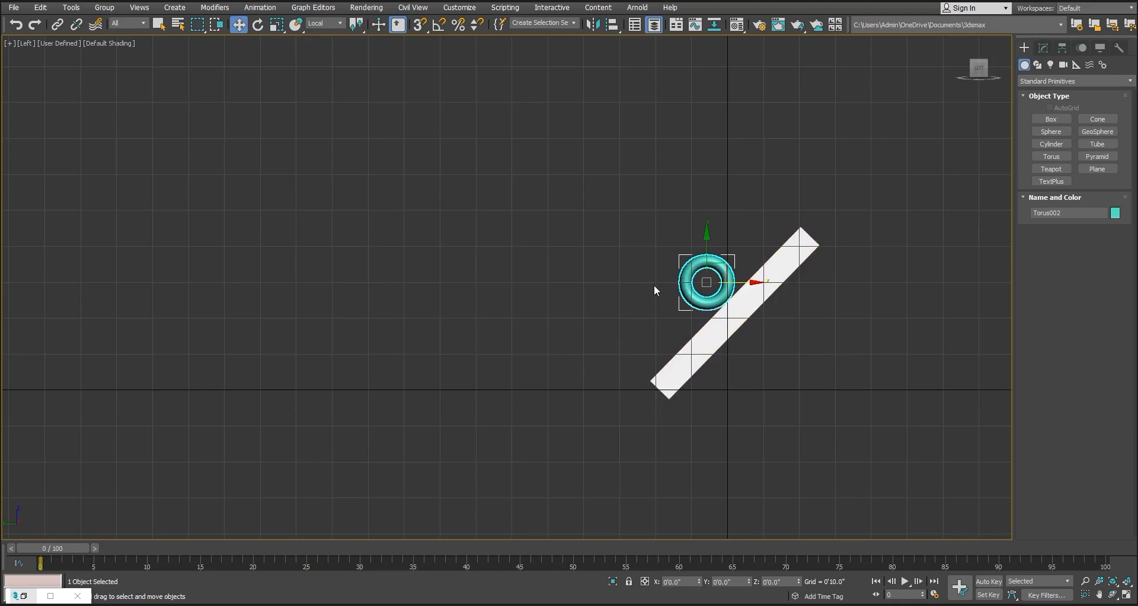
pyautogui.click(337, 24)
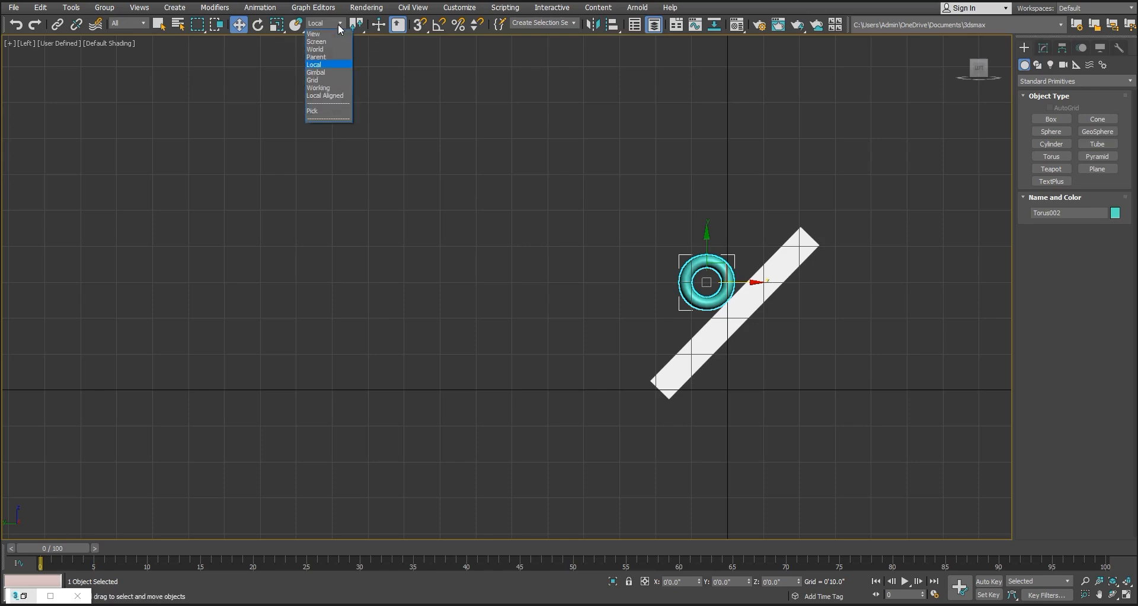
pyautogui.click(327, 111)
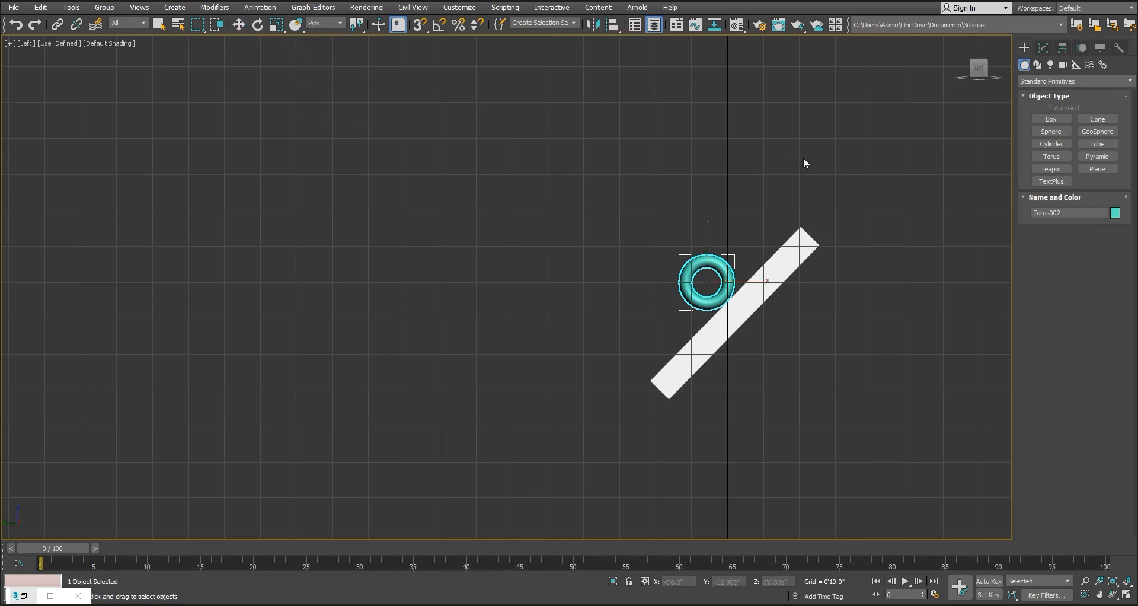
pyautogui.click(799, 252)
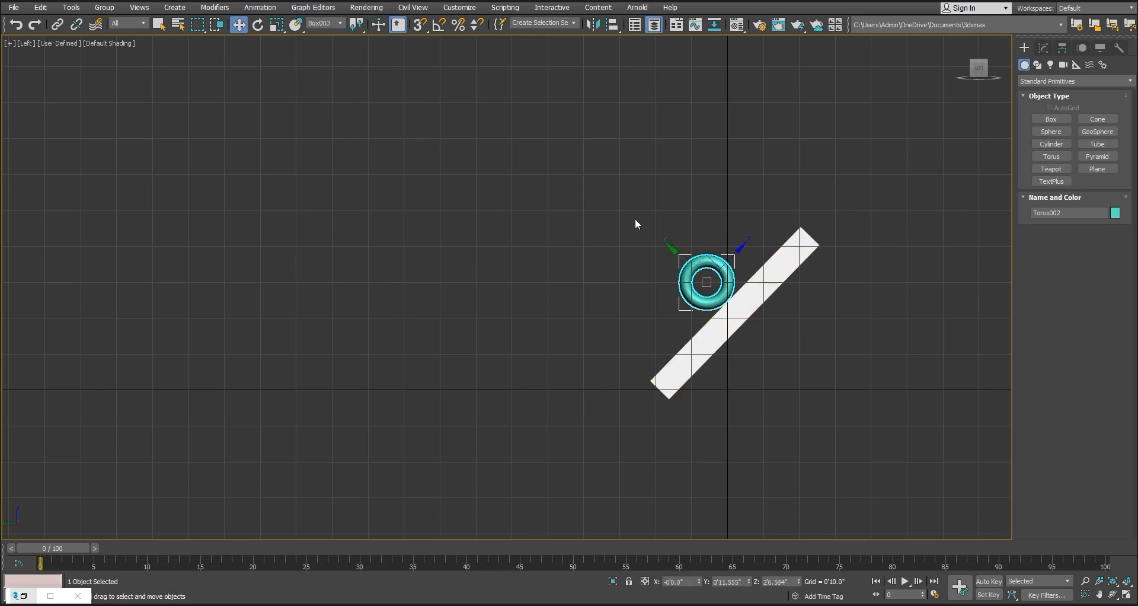
pyautogui.moveTo(742, 246); pyautogui.dragTo(783, 212)
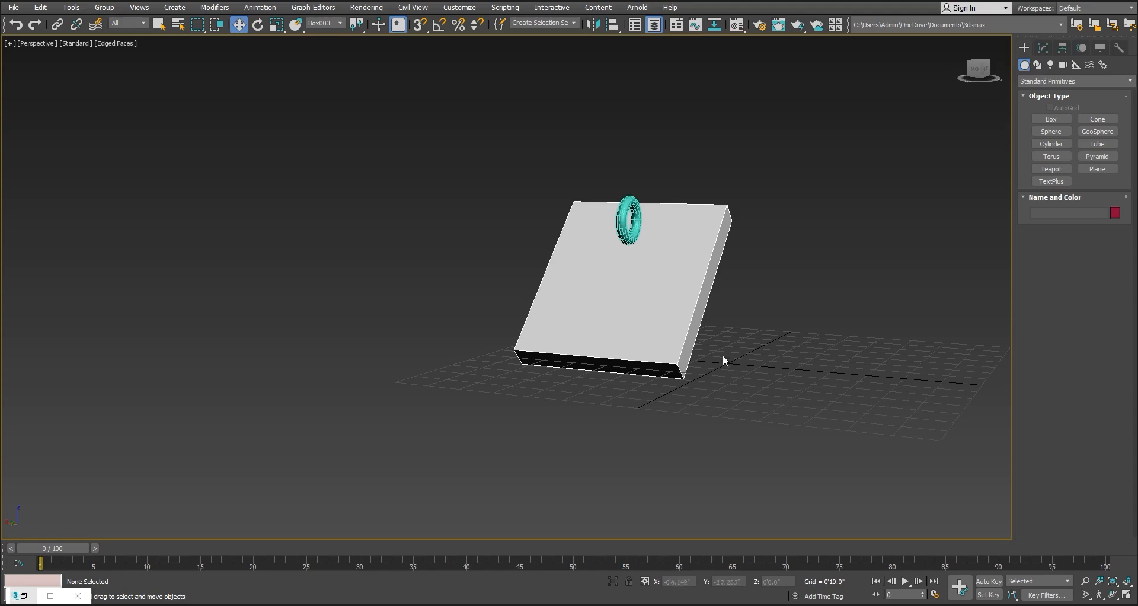
# Create a physical camera from the perspective view and show it from above in the orthographic viewport of the four-view layout
pyautogui.hotkey('ctrl', 'c')
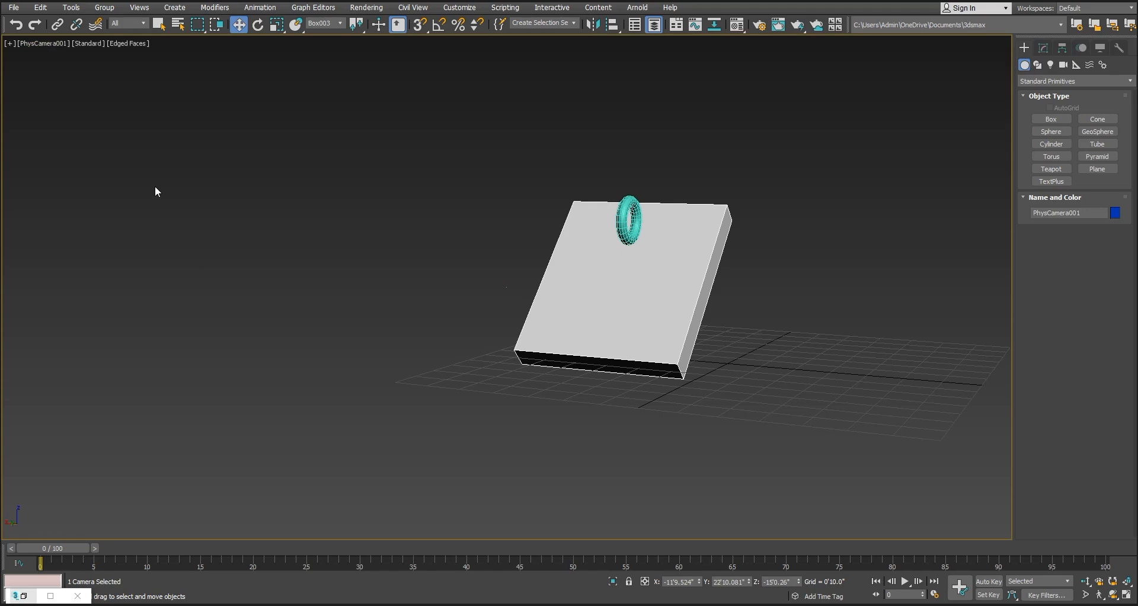
pyautogui.hotkey('alt', 'w')
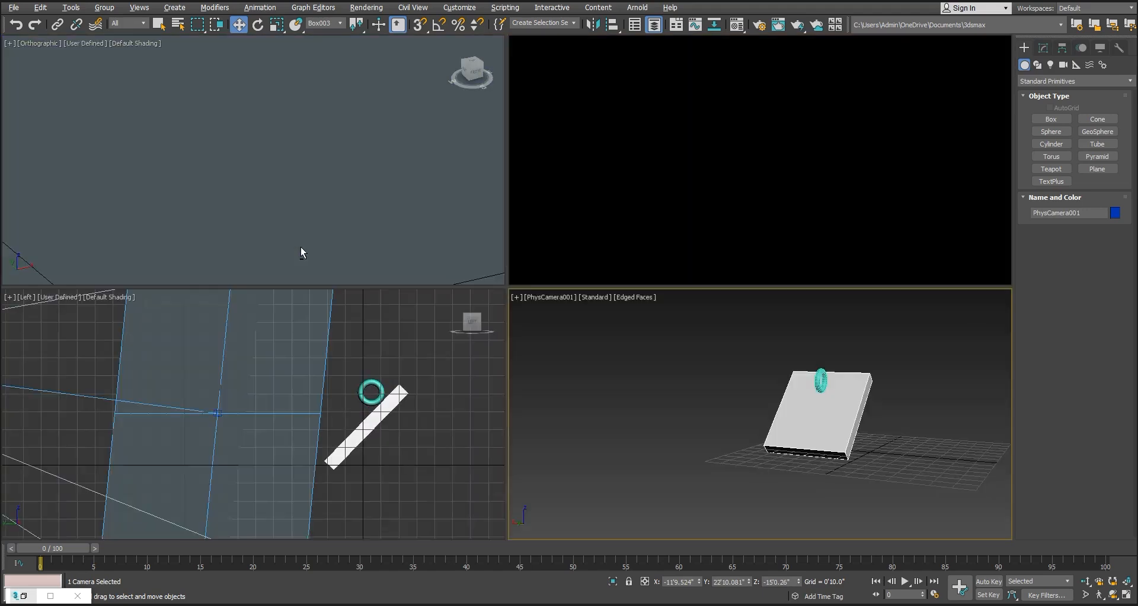
pyautogui.scroll(-5, 318, 209)
pyautogui.scroll(-5, 318, 210)
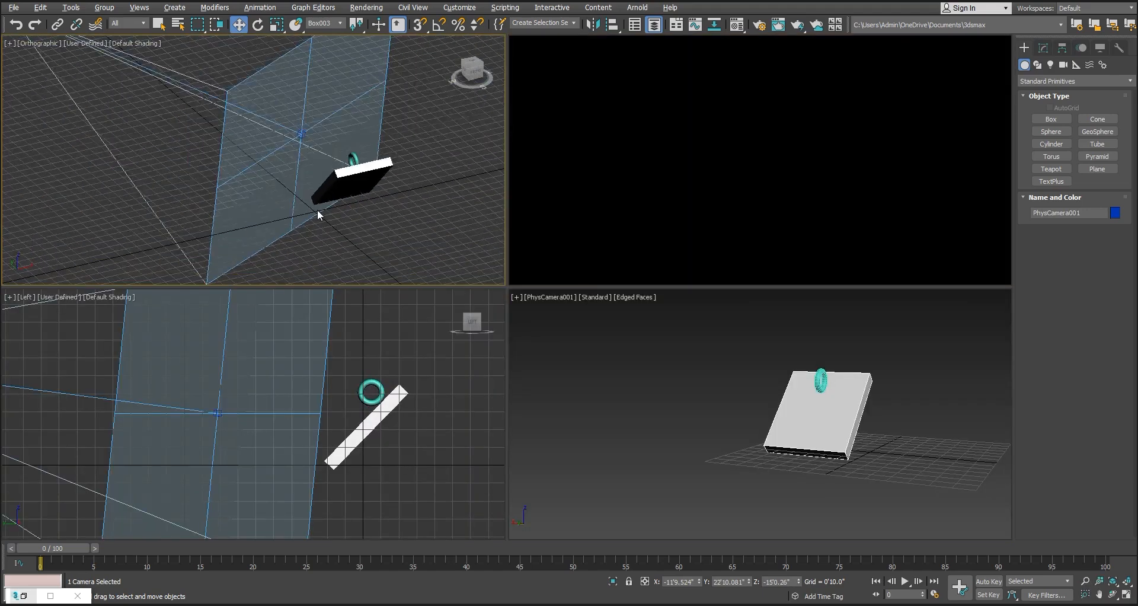
pyautogui.press('t')
pyautogui.scroll(-4, 318, 211)
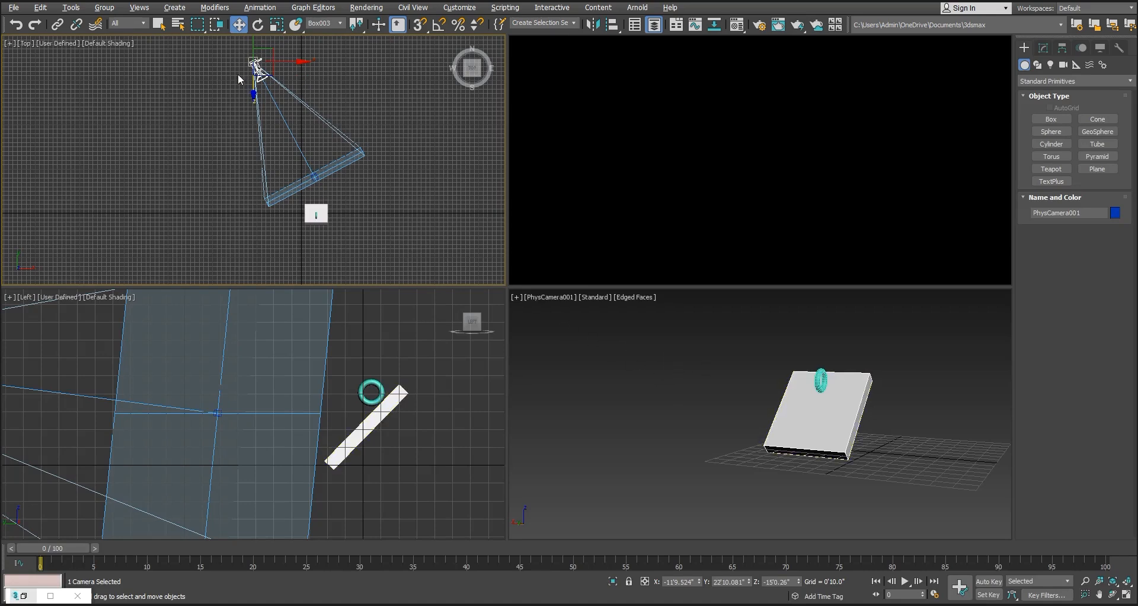
# Set the reference coordinate system to Local and move the camera along its own Z axis toward the box
pyautogui.moveTo(329, 101); pyautogui.dragTo(337, 112, button='middle')
pyautogui.click(337, 24)
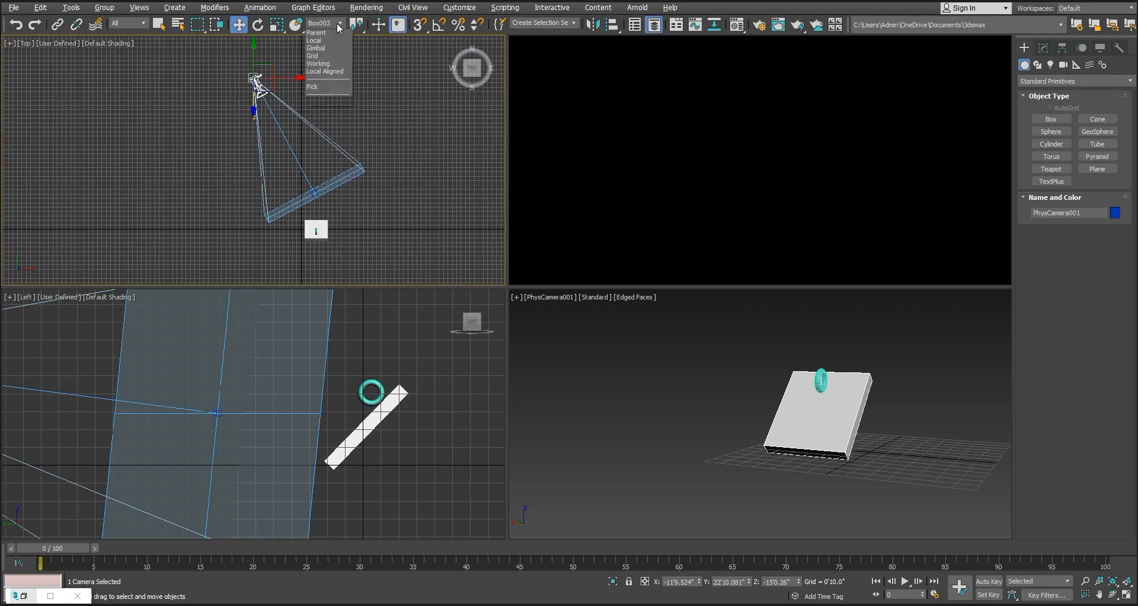
pyautogui.click(335, 64)
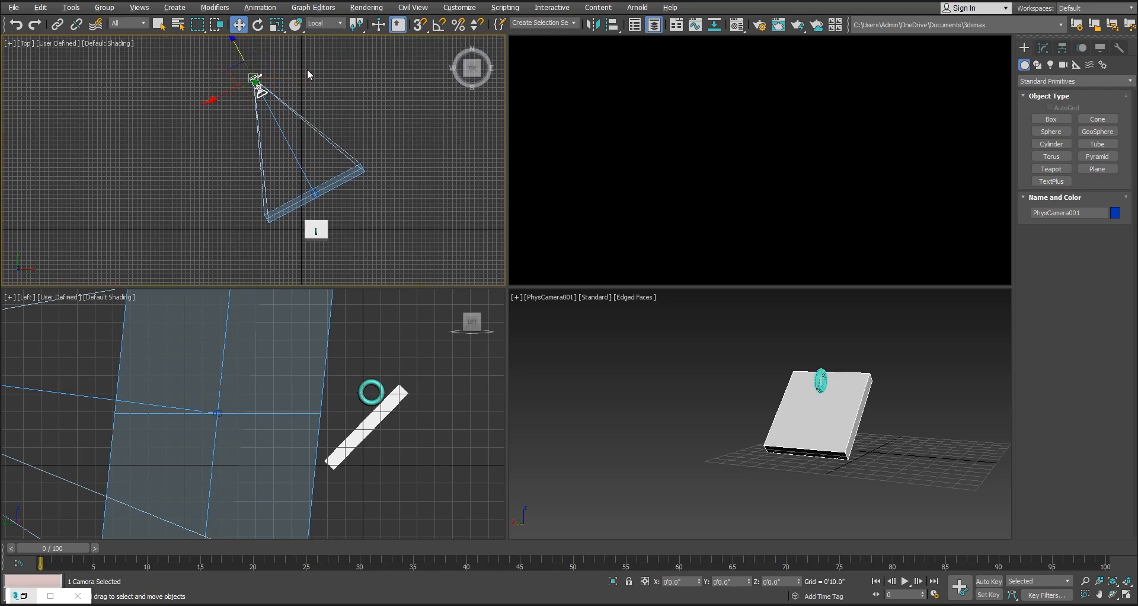
pyautogui.moveTo(236, 47); pyautogui.dragTo(265, 94)
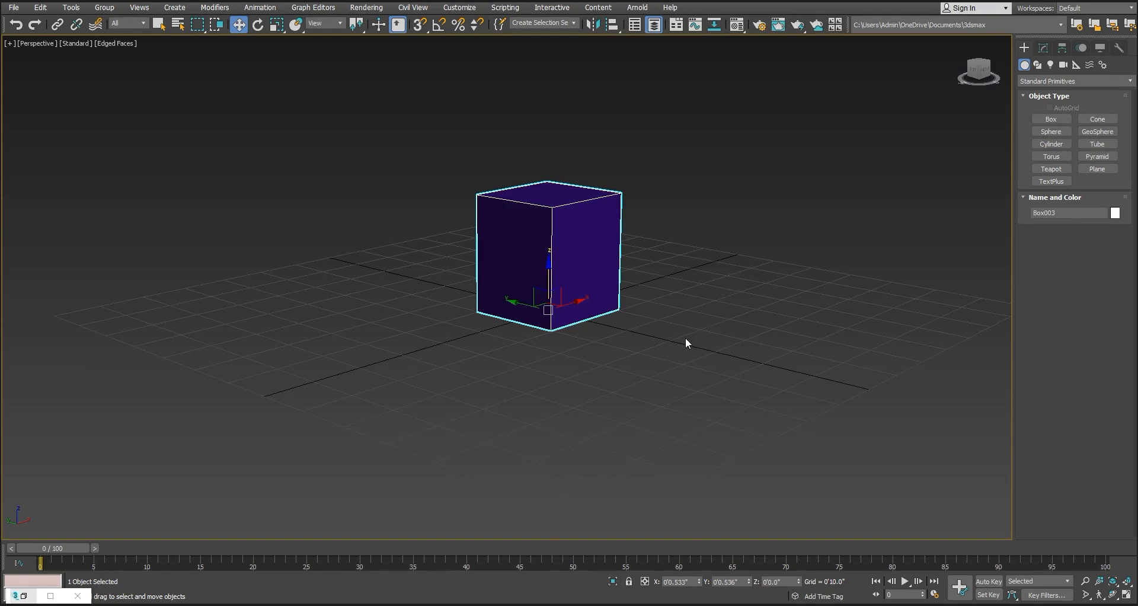
# Try scaling the purple box along Z from its own pivot point
pyautogui.moveTo(623, 350)
pyautogui.keyDown('alt'); pyautogui.mouseDown(button='middle')
pyautogui.moveTo(673, 331)
pyautogui.moveTo(675, 290)
pyautogui.moveTo(613, 324)
pyautogui.moveTo(622, 347)
pyautogui.moveTo(635, 346)
pyautogui.mouseUp(button='middle'); pyautogui.keyUp('alt')
pyautogui.press('r')
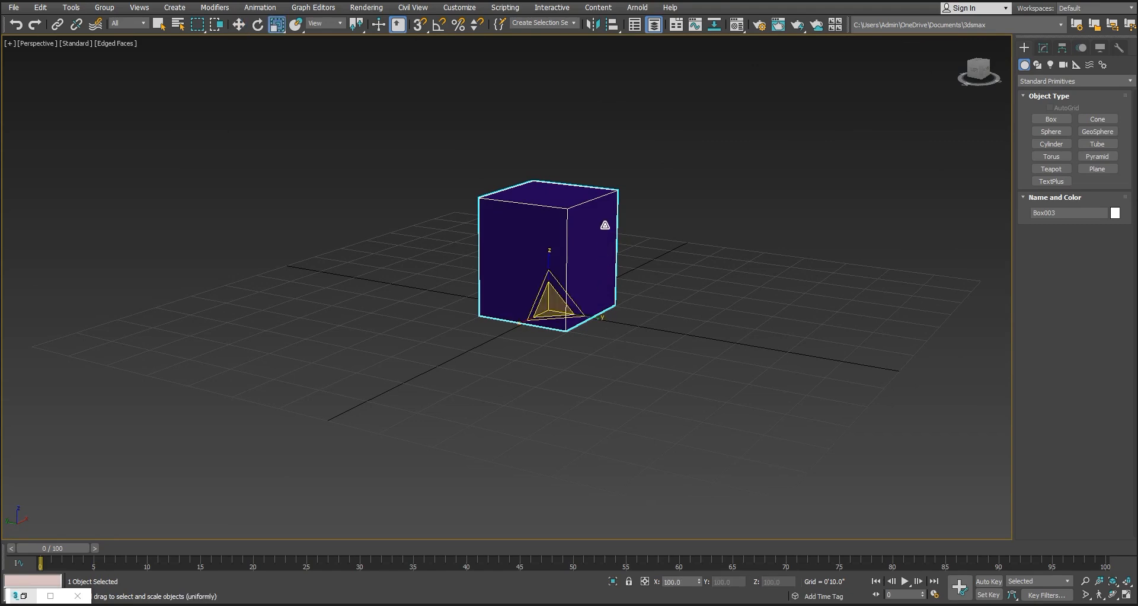
pyautogui.moveTo(548, 252)
pyautogui.mouseDown()
pyautogui.moveTo(551, 216)
pyautogui.moveTo(549, 252)
pyautogui.mouseUp()
# Switch the transform center to Use Selection Center and try scaling the box along Z from its middle
pyautogui.click(356, 24)
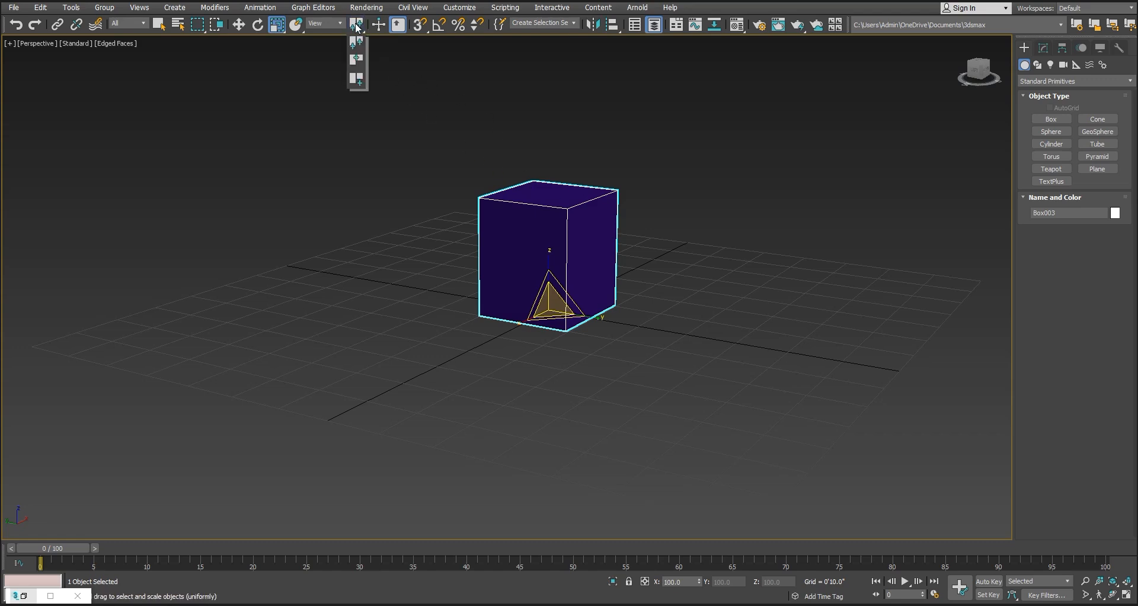
pyautogui.click(357, 61)
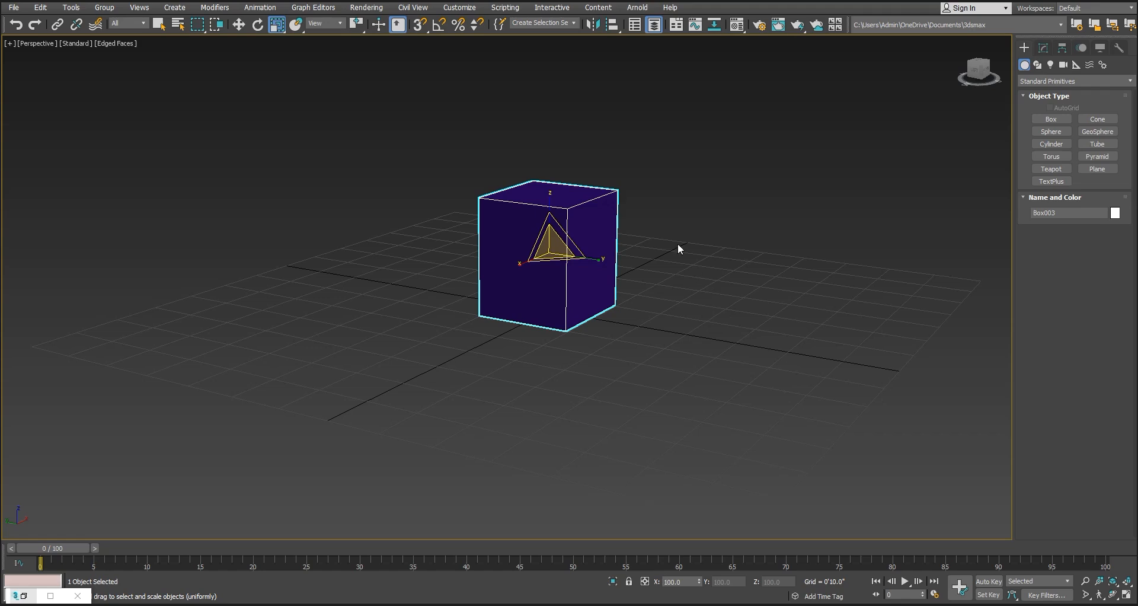
pyautogui.moveTo(549, 195)
pyautogui.mouseDown()
pyautogui.moveTo(549, 150)
pyautogui.moveTo(545, 181)
pyautogui.mouseUp()
pyautogui.rightClick(545, 181)
pyautogui.moveTo(706, 251); pyautogui.dragTo(698, 267, button='middle')
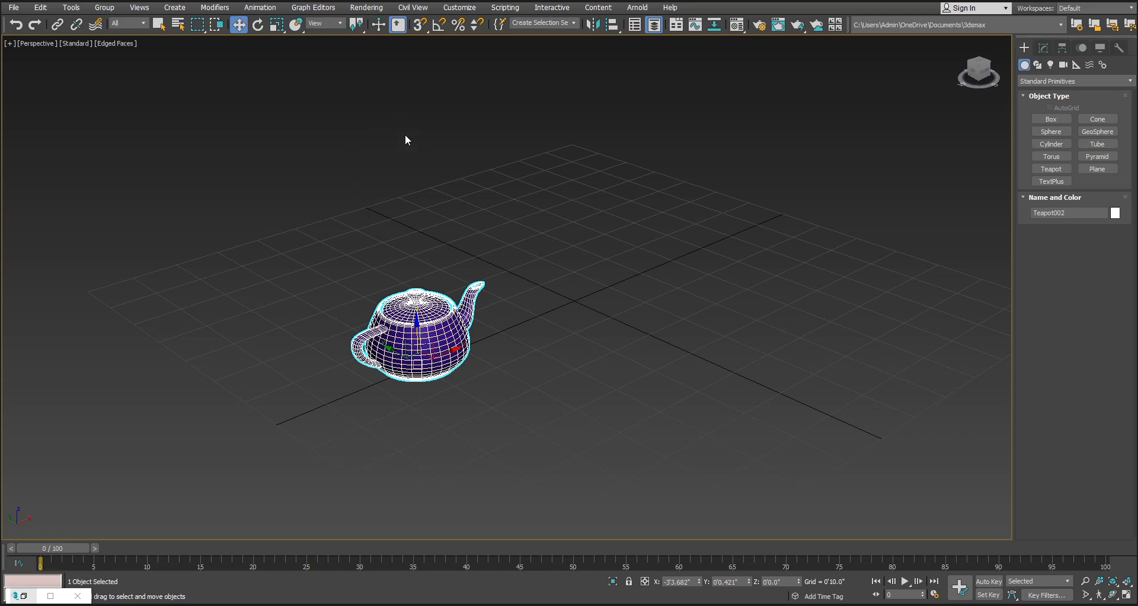
# Array the teapot as six instances around a full circle about Z, using the transform coordinate center
pyautogui.moveTo(358, 26); pyautogui.dragTo(359, 83)
pyautogui.click(71, 7)
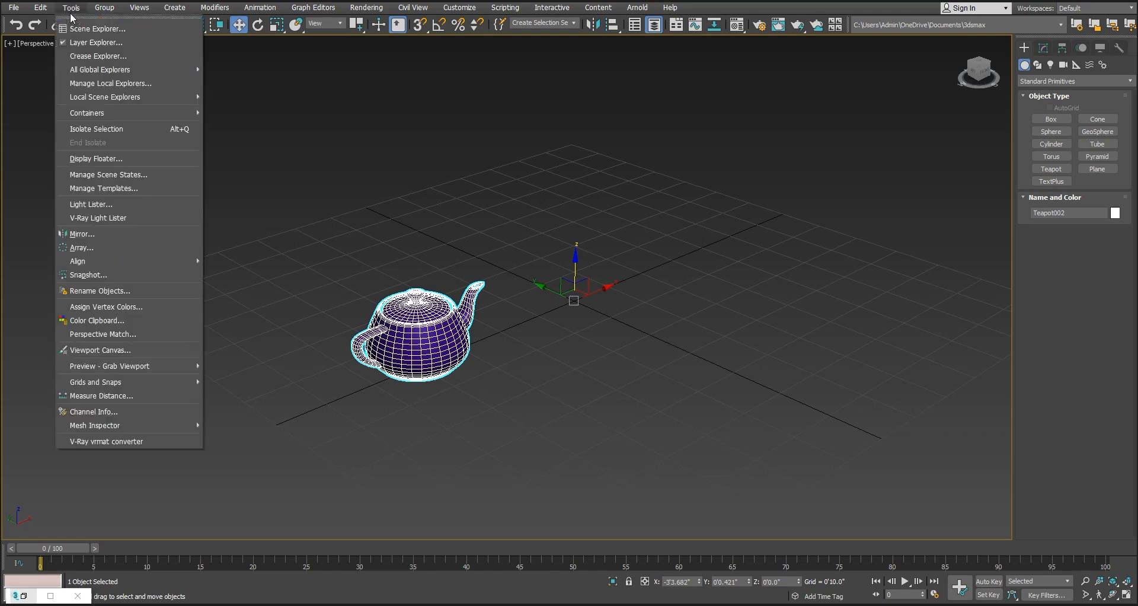
pyautogui.click(123, 247)
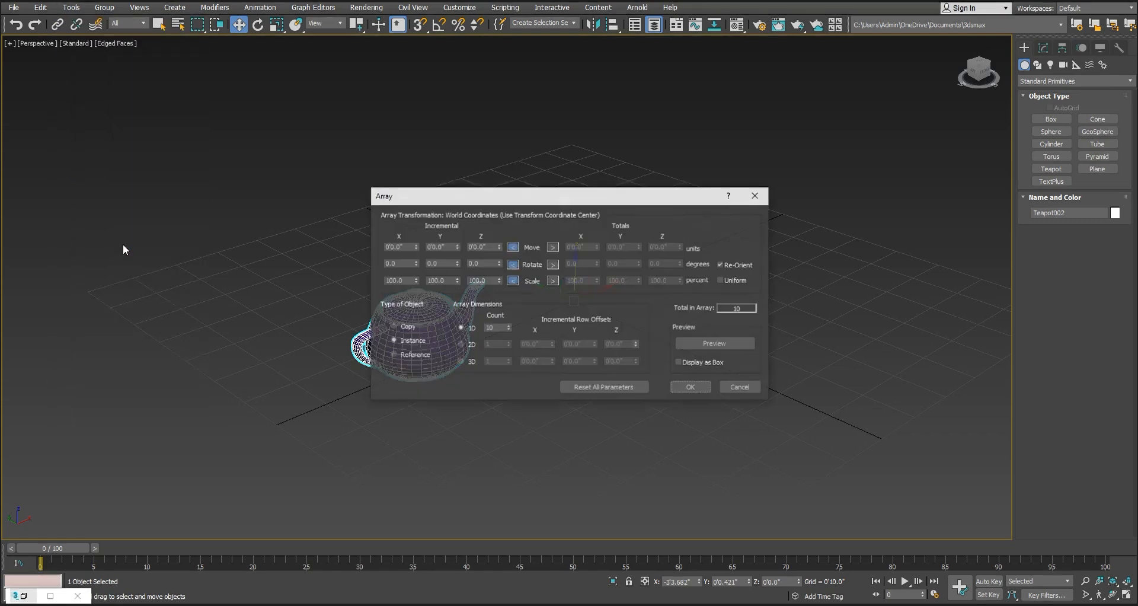
pyautogui.moveTo(561, 201); pyautogui.dragTo(890, 176)
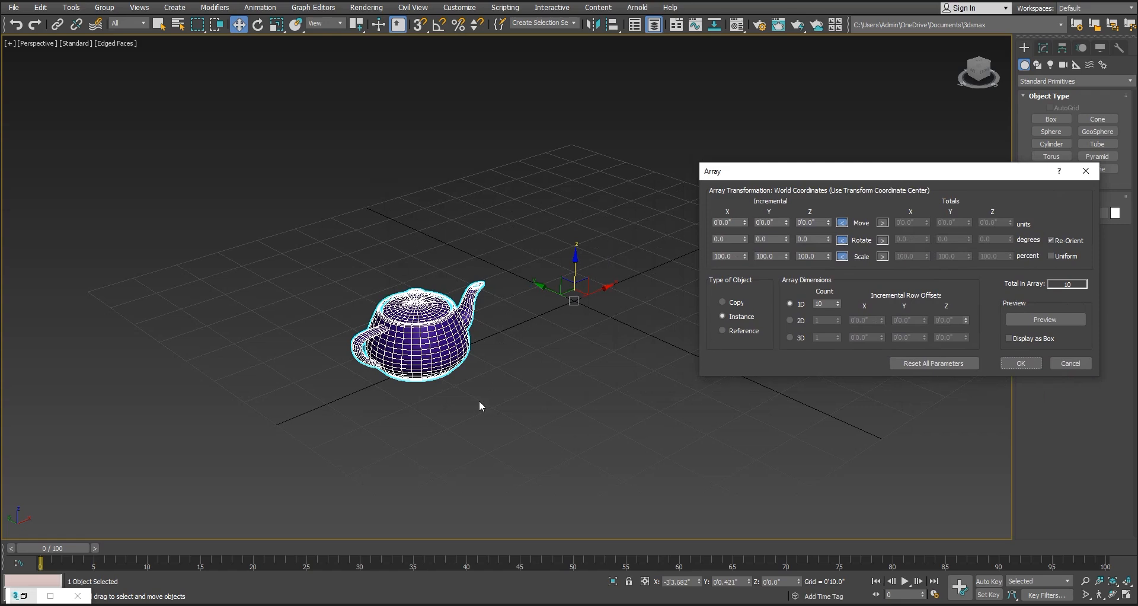
pyautogui.click(882, 240)
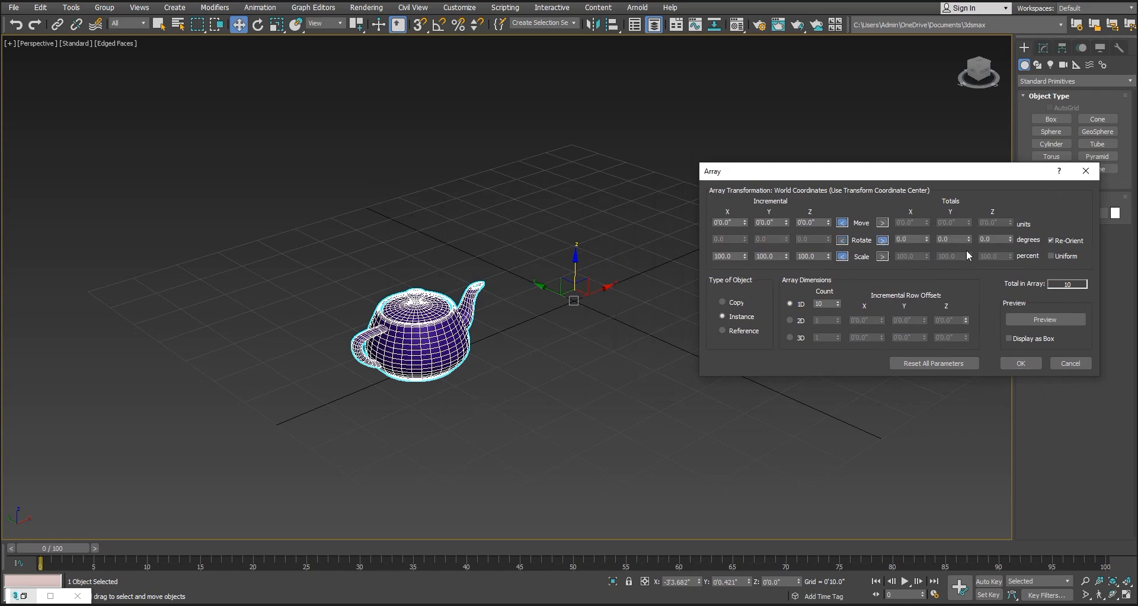
pyautogui.click(995, 240)
pyautogui.click(808, 303)
pyautogui.click(1029, 363)
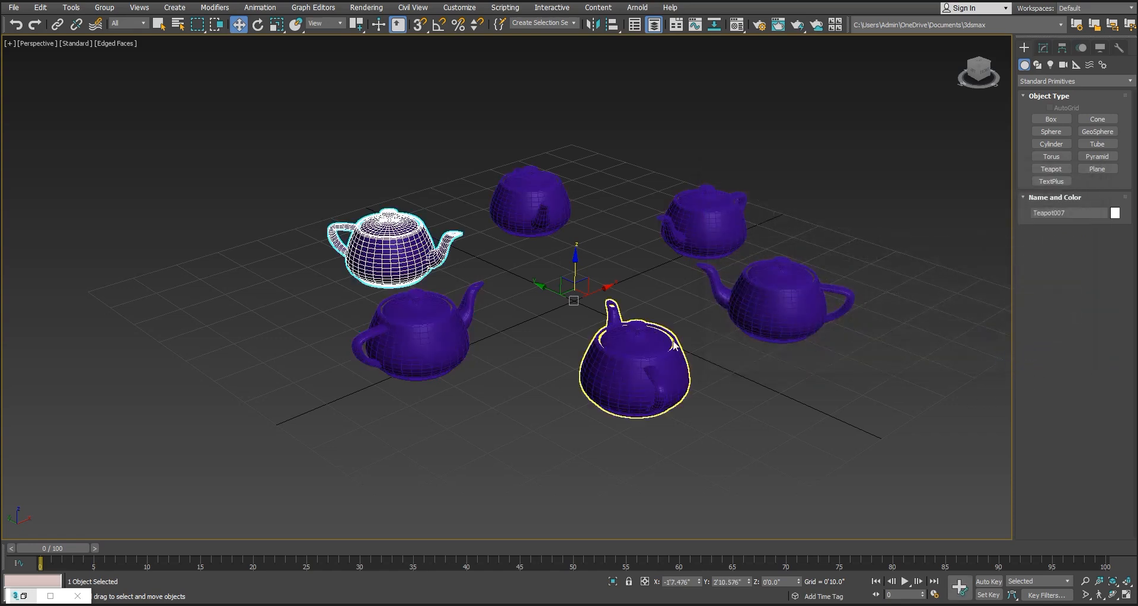
pyautogui.keyDown('alt'); pyautogui.moveTo(827, 416); pyautogui.dragTo(823, 401, button='middle'); pyautogui.keyUp('alt')
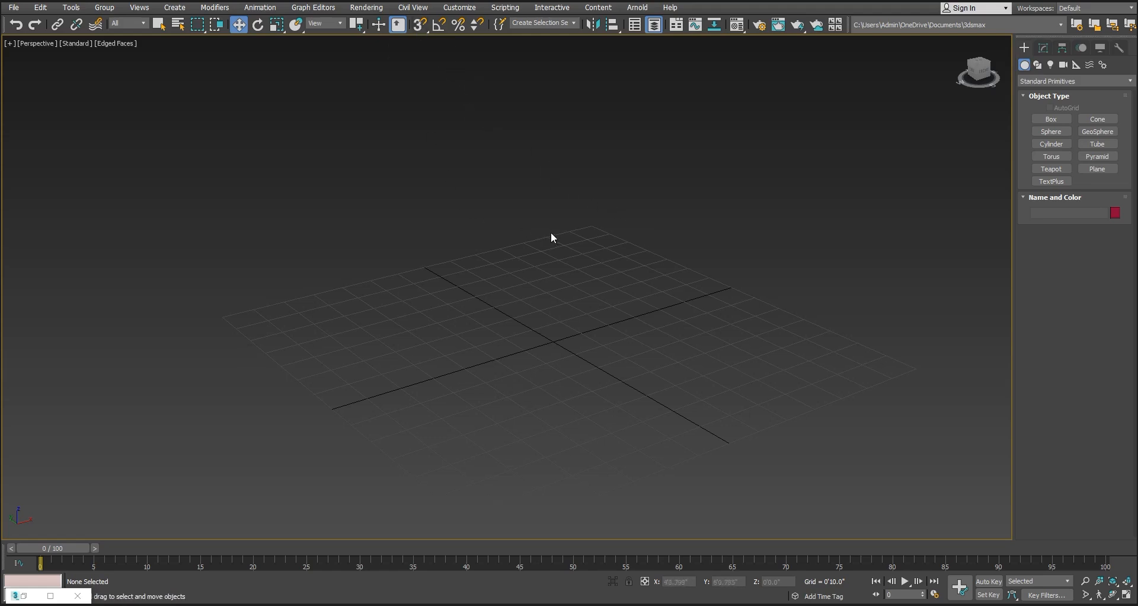
# Switch to the Top view and start the Line spline tool with its drag type set to Corner
pyautogui.press('t')
pyautogui.moveTo(567, 220); pyautogui.dragTo(538, 148, button='middle')
pyautogui.press('z')
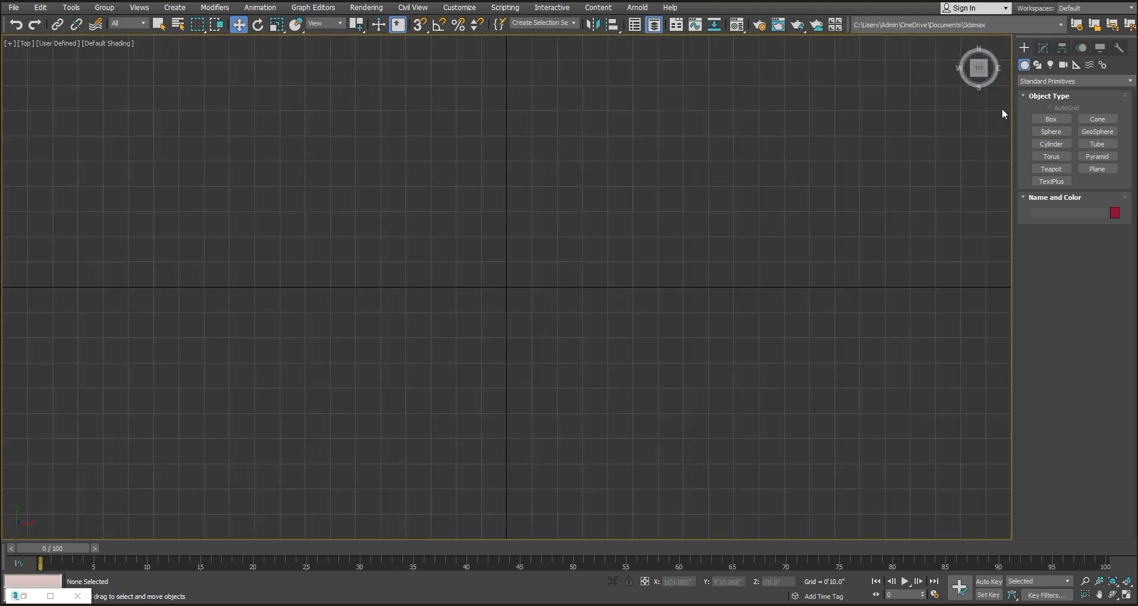
pyautogui.click(1038, 63)
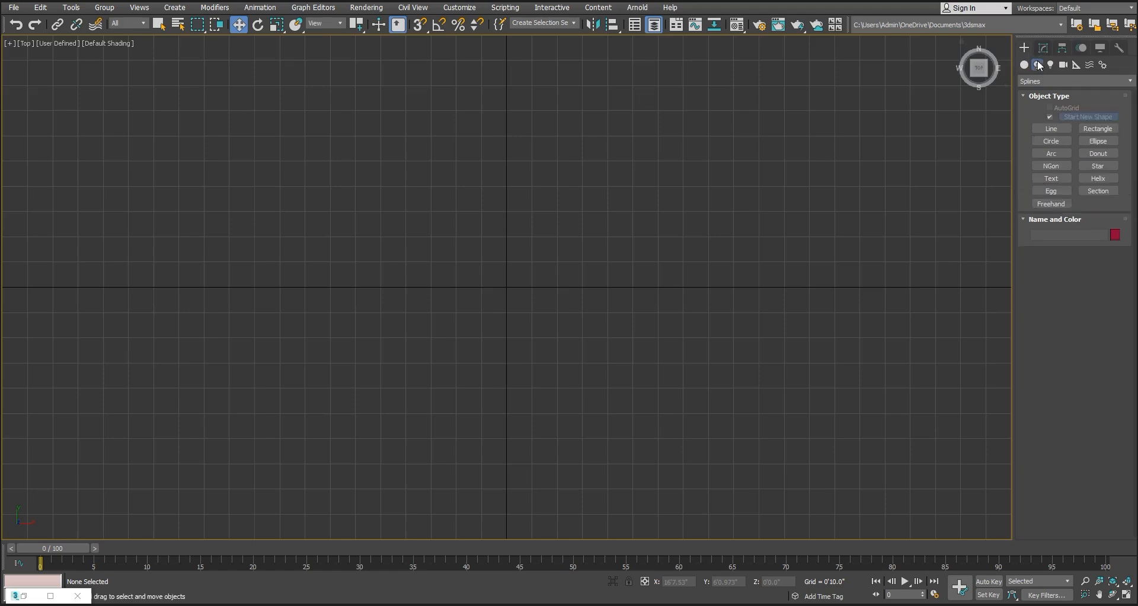
pyautogui.click(1052, 128)
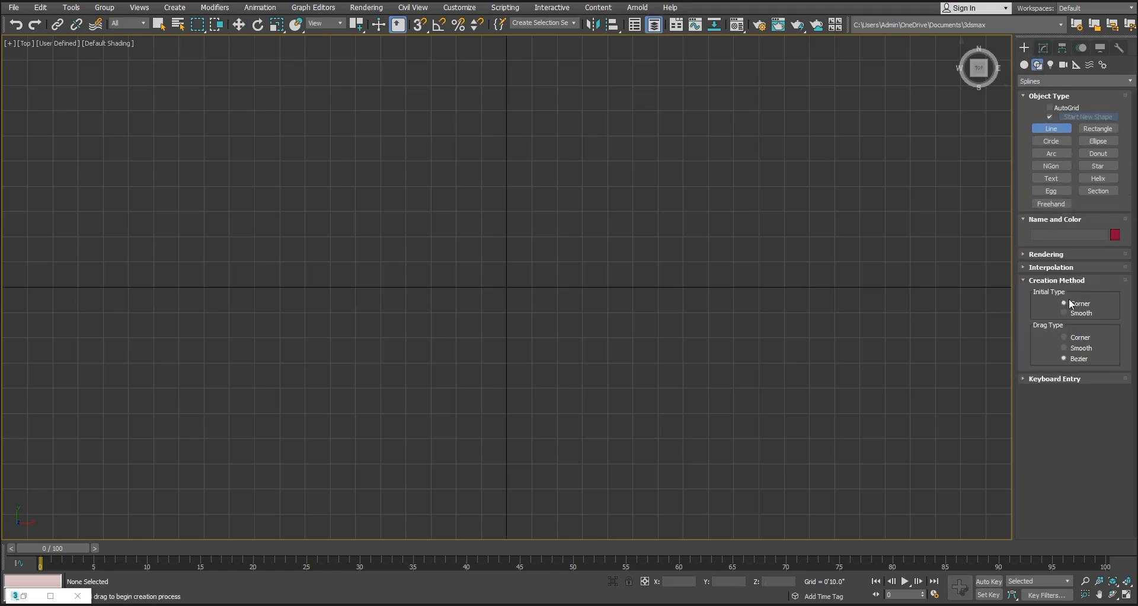
pyautogui.moveTo(455, 175); pyautogui.dragTo(511, 231, button='middle')
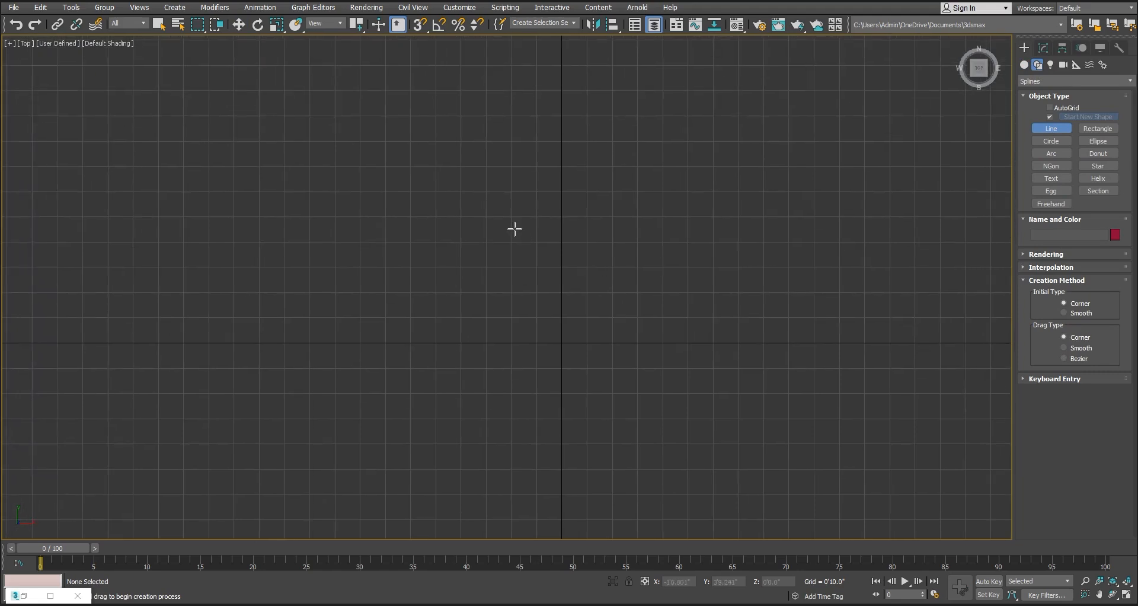
pyautogui.click(435, 217)
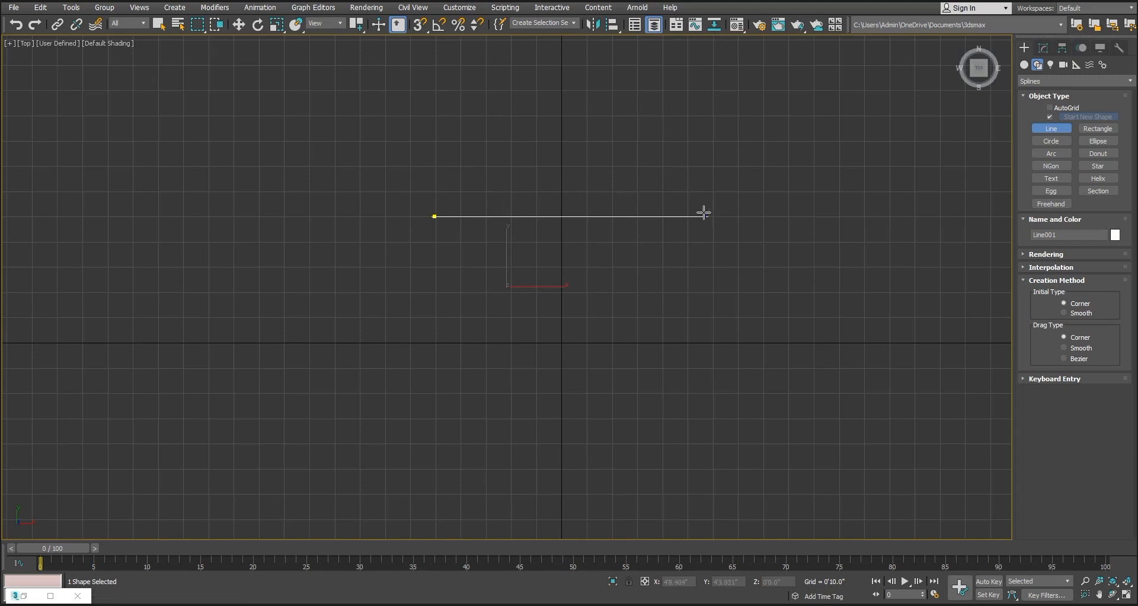
pyautogui.rightClick(647, 210)
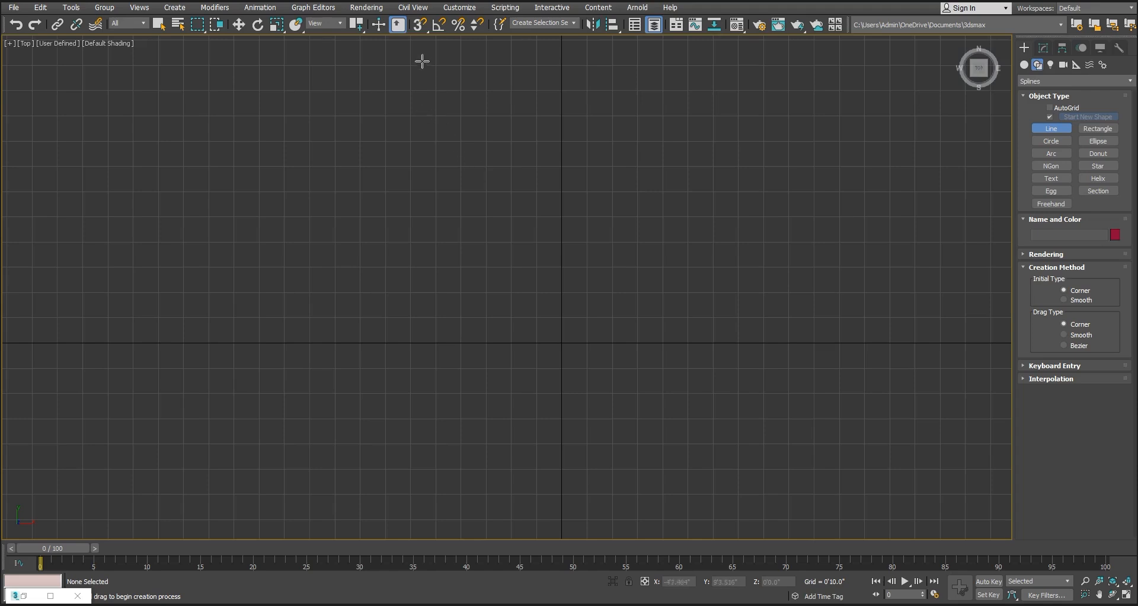
# With 3D snapping to Grid Points on, draw a closed six-corner L-shaped spline about 13'4" wide and 11'8" high
pyautogui.rightClick(419, 29)
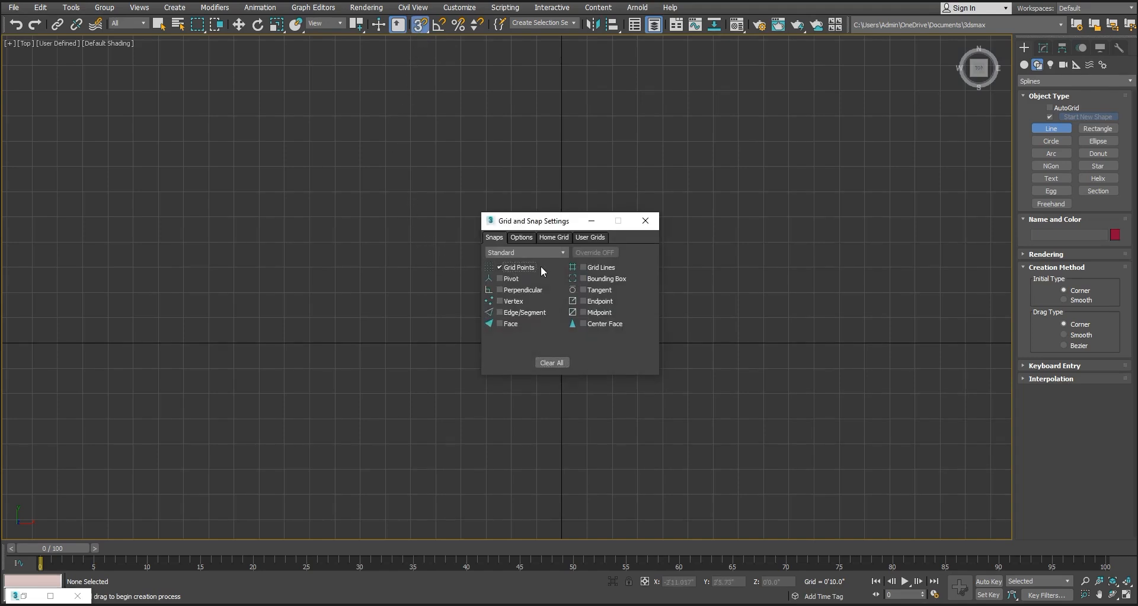
pyautogui.click(645, 220)
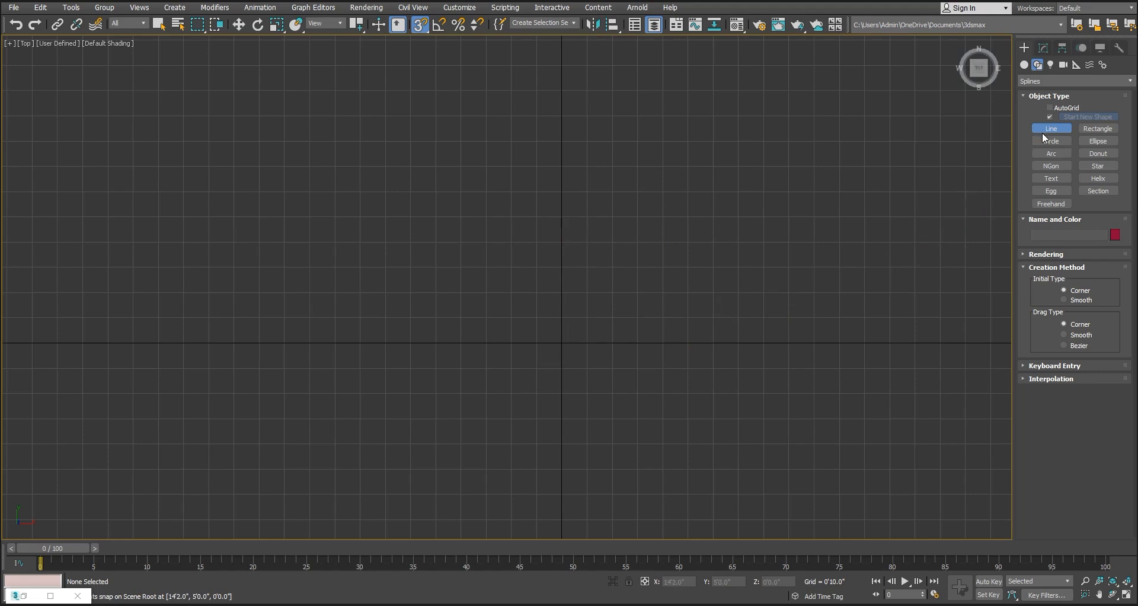
pyautogui.click(360, 166)
pyautogui.click(763, 166)
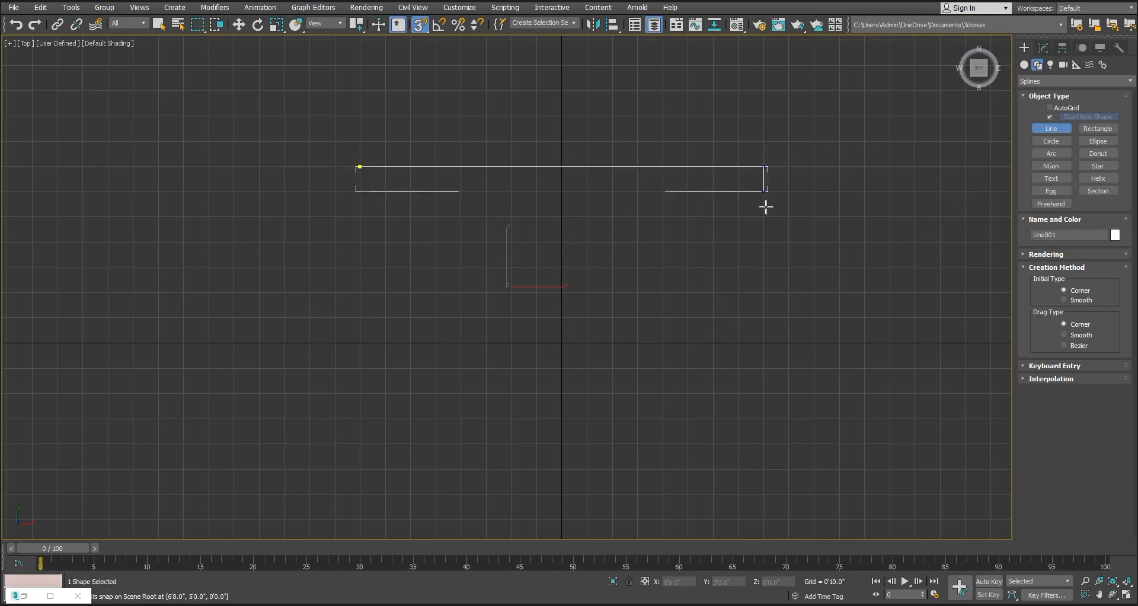
pyautogui.click(764, 519)
pyautogui.click(460, 520)
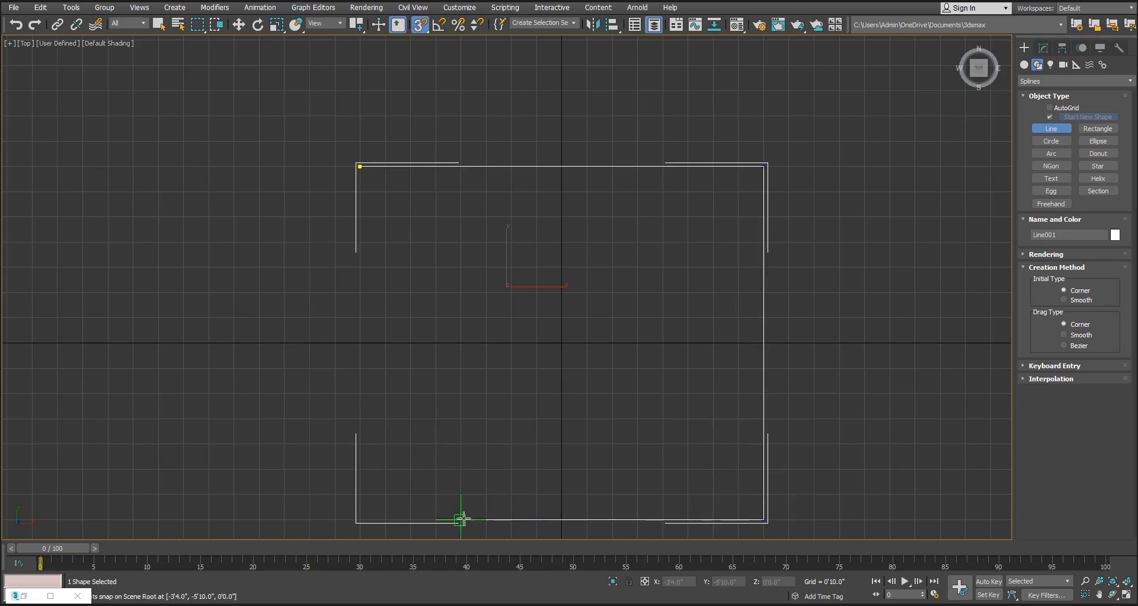
pyautogui.click(460, 393)
pyautogui.click(360, 393)
pyautogui.click(359, 166)
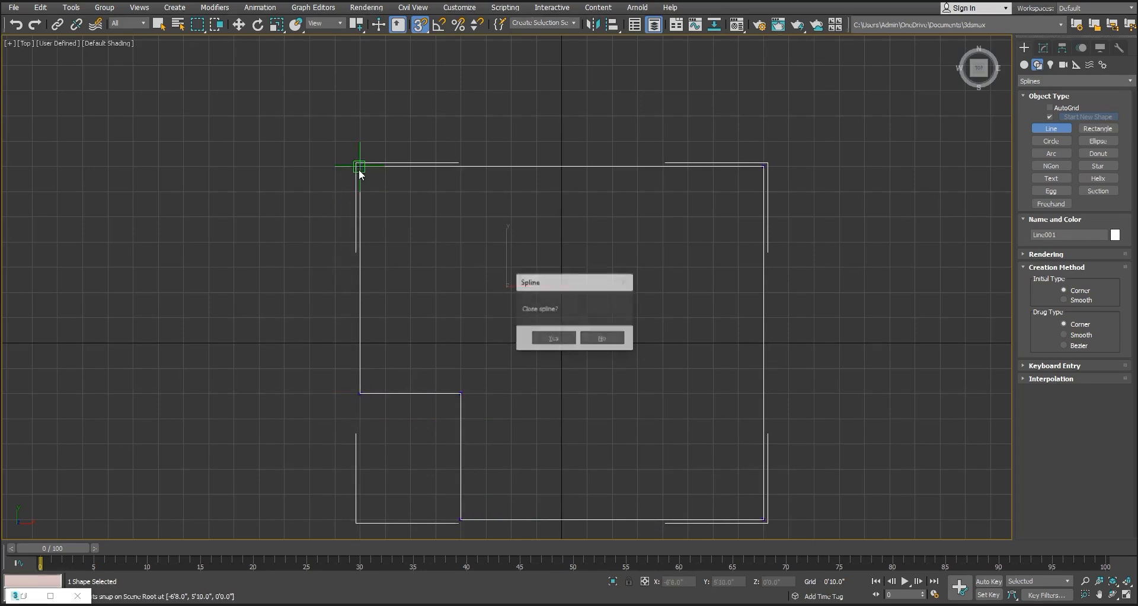
pyautogui.click(555, 340)
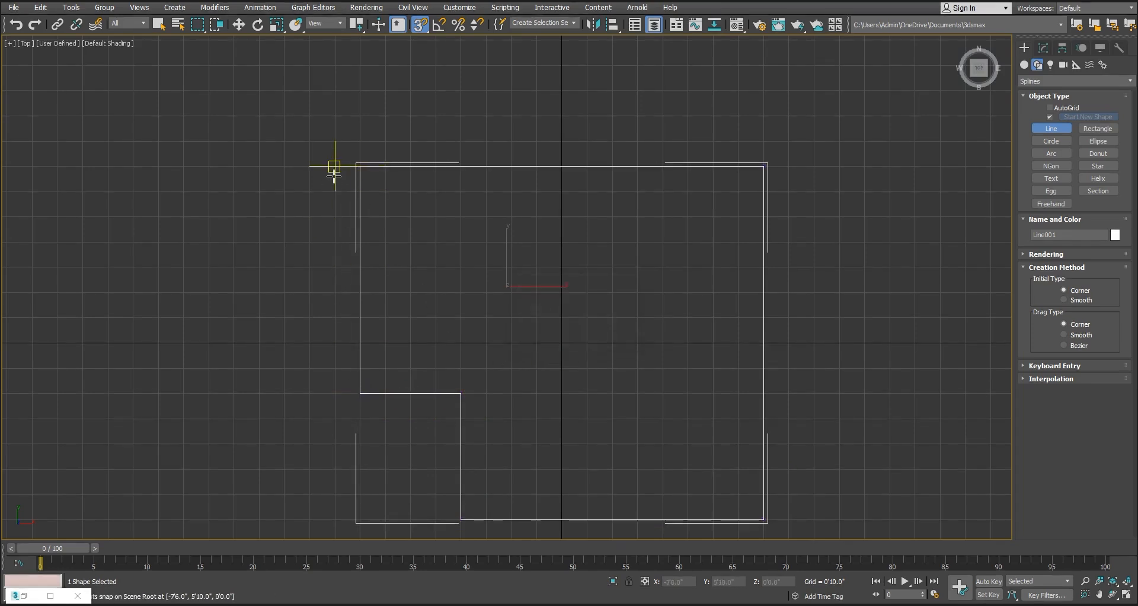
pyautogui.moveTo(465, 214); pyautogui.dragTo(463, 215, button='middle')
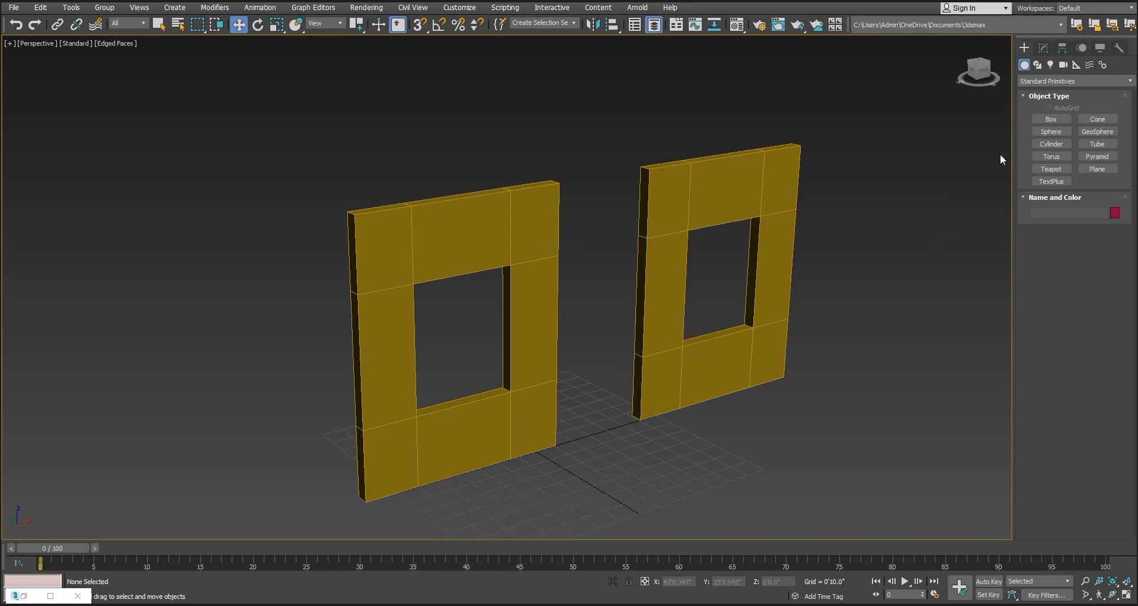
# Switch the geometry category to Windows and start creating a Sliding window
pyautogui.click(1026, 81)
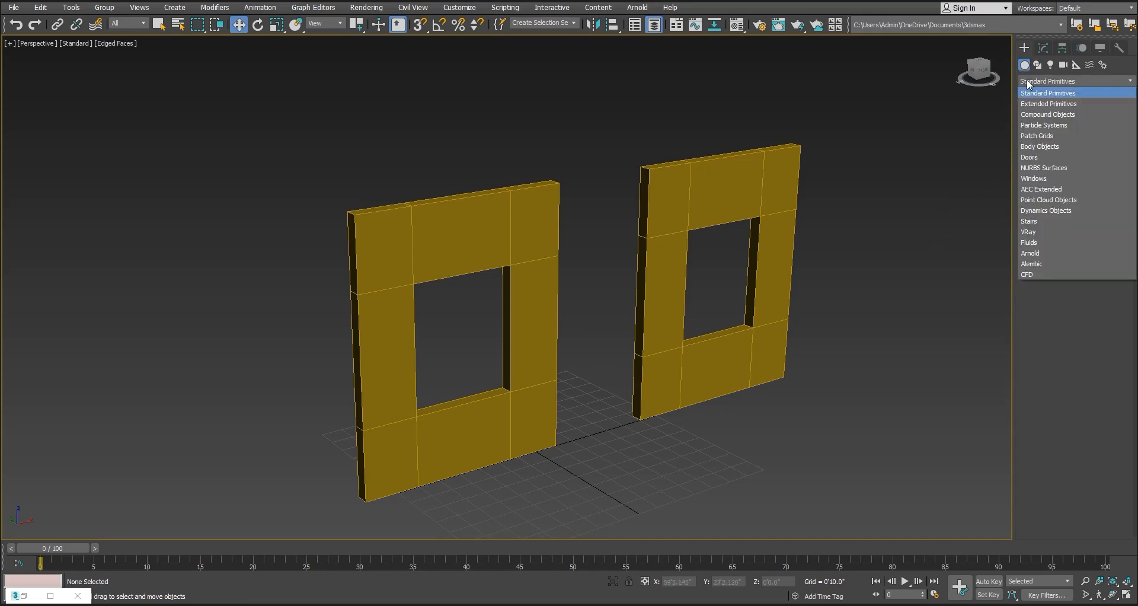
pyautogui.click(1034, 179)
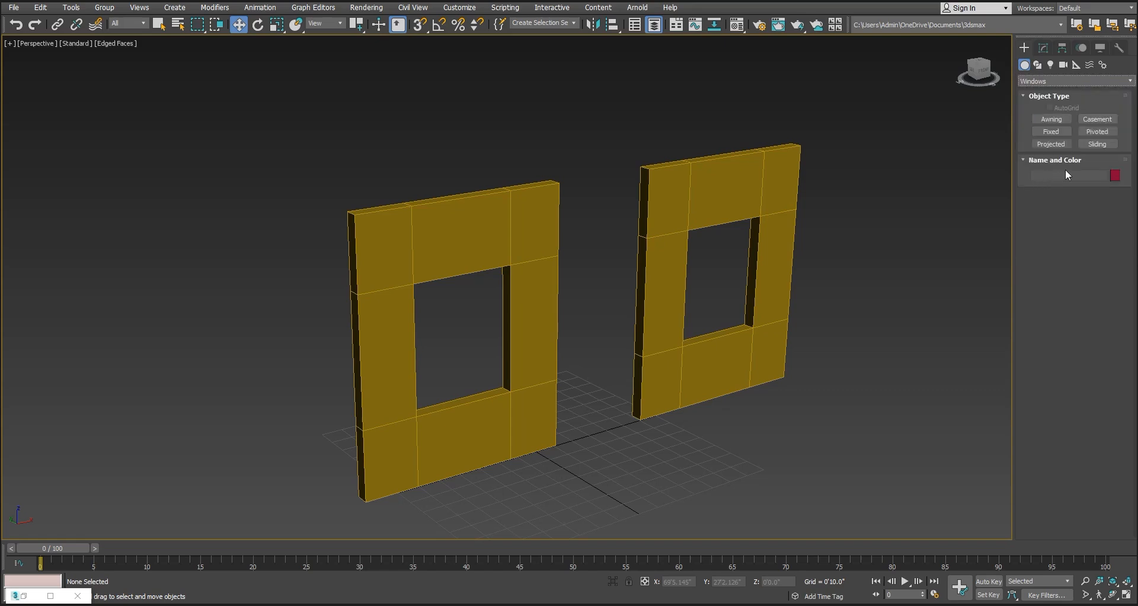
pyautogui.click(1098, 144)
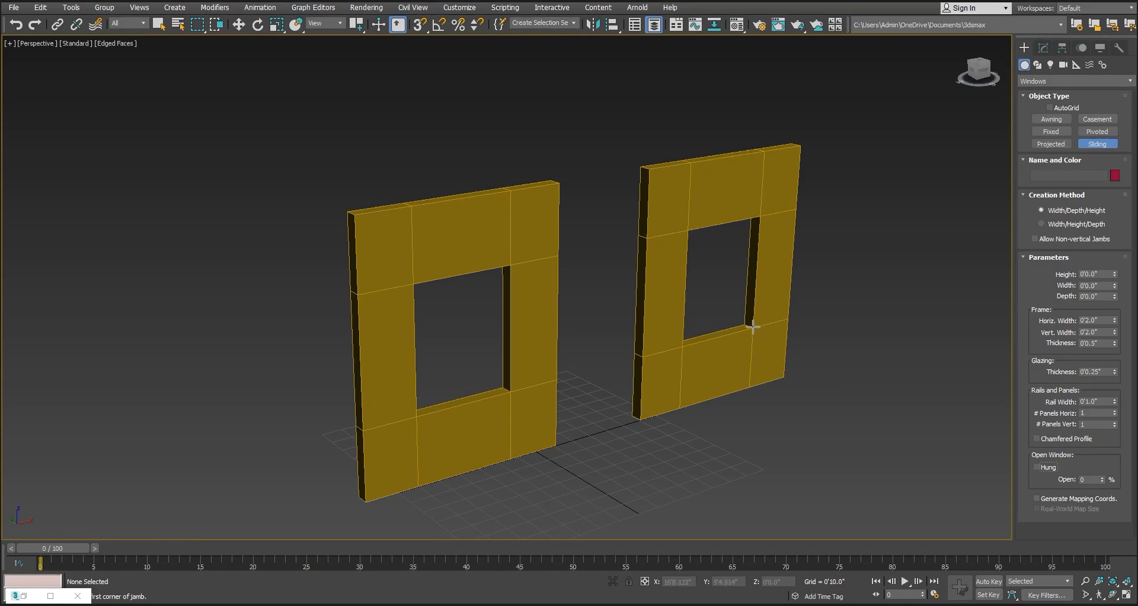
# Try drawing a sliding window by eye in the farther wall's opening, then delete it
pyautogui.moveTo(753, 326); pyautogui.dragTo(681, 344)
pyautogui.click(682, 341)
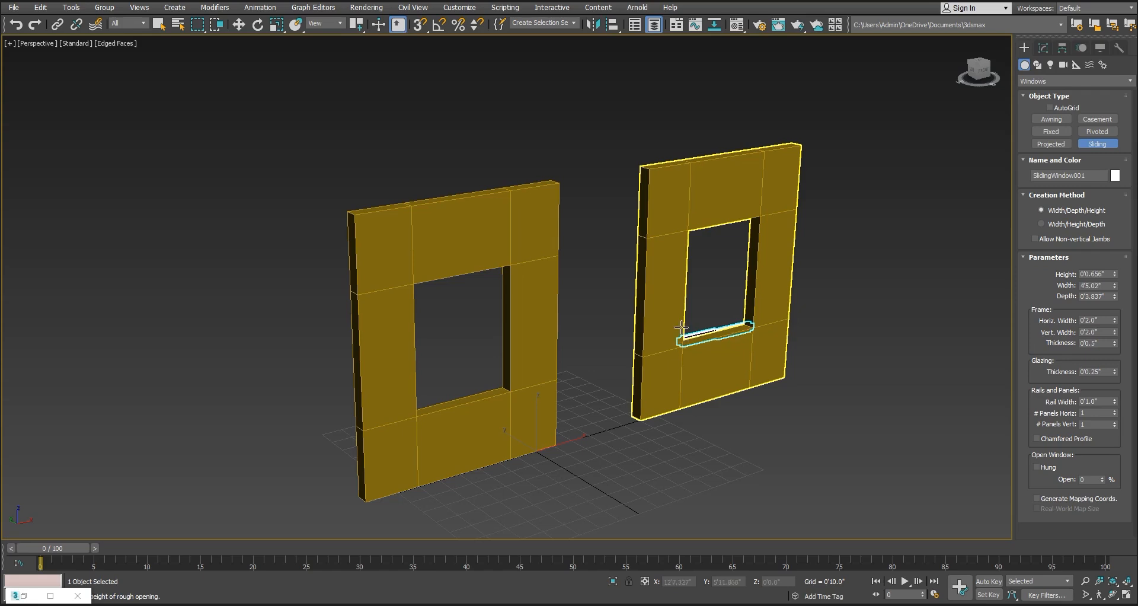
pyautogui.click(692, 229)
pyautogui.rightClick(861, 305)
pyautogui.keyDown('alt'); pyautogui.moveTo(860, 305); pyautogui.dragTo(749, 317, button='middle'); pyautogui.keyUp('alt')
pyautogui.keyDown('alt'); pyautogui.moveTo(735, 269); pyautogui.dragTo(827, 287, button='middle'); pyautogui.keyUp('alt')
pyautogui.press('Delete')
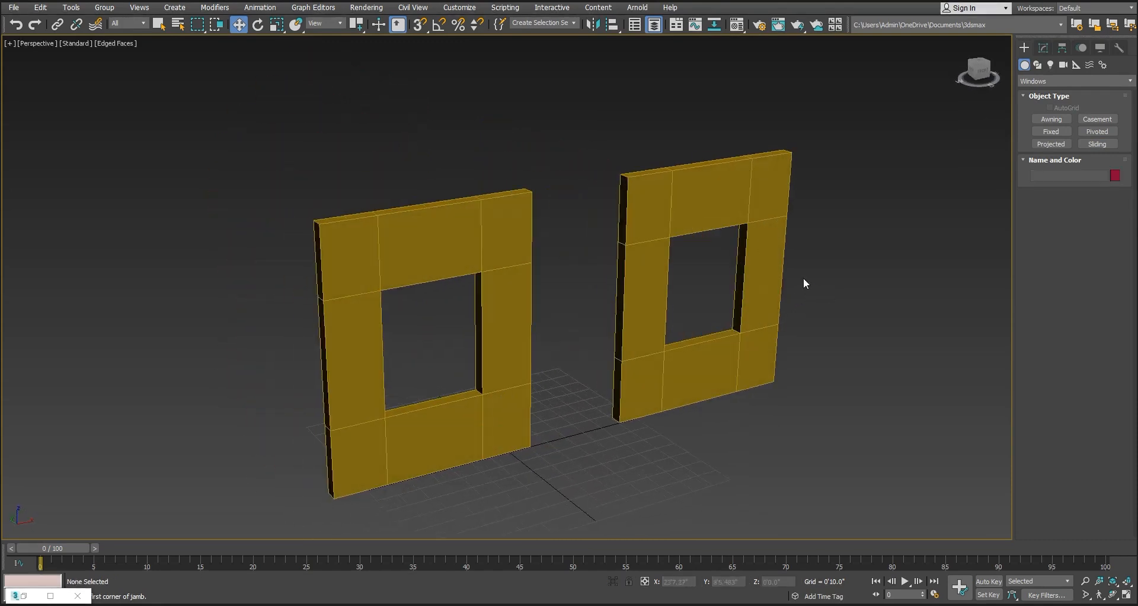
# Turn on 3D snapping and set it to snap only to Vertex
pyautogui.click(420, 25)
pyautogui.rightClick(420, 25)
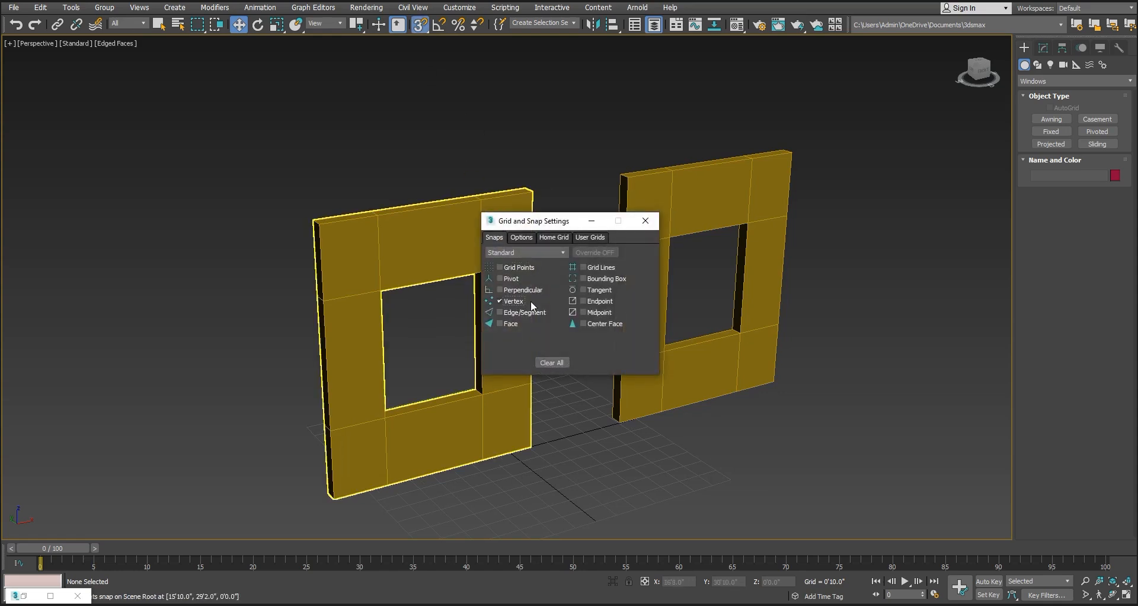
pyautogui.click(645, 220)
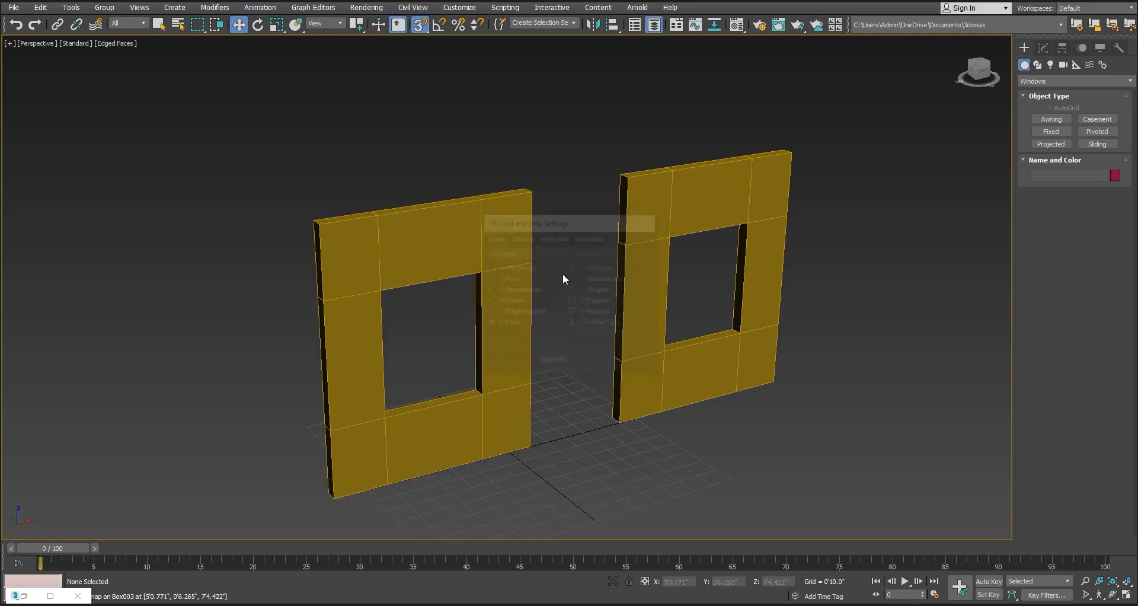
# Create a Sliding window filling the nearer wall's opening by snapping to its vertices, 3'10.743" wide, 4'8.844" high and 0'6.0" deep
pyautogui.moveTo(563, 273); pyautogui.dragTo(668, 234, button='middle')
pyautogui.scroll(4, 668, 235)
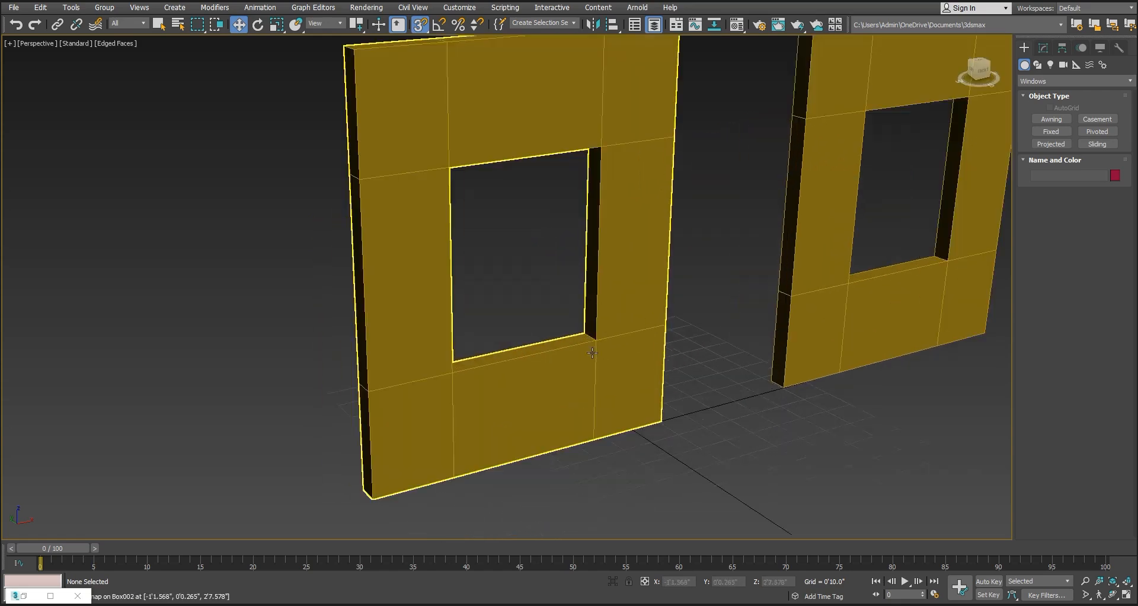
pyautogui.keyDown('alt'); pyautogui.moveTo(591, 356); pyautogui.dragTo(668, 117, button='middle'); pyautogui.keyUp('alt')
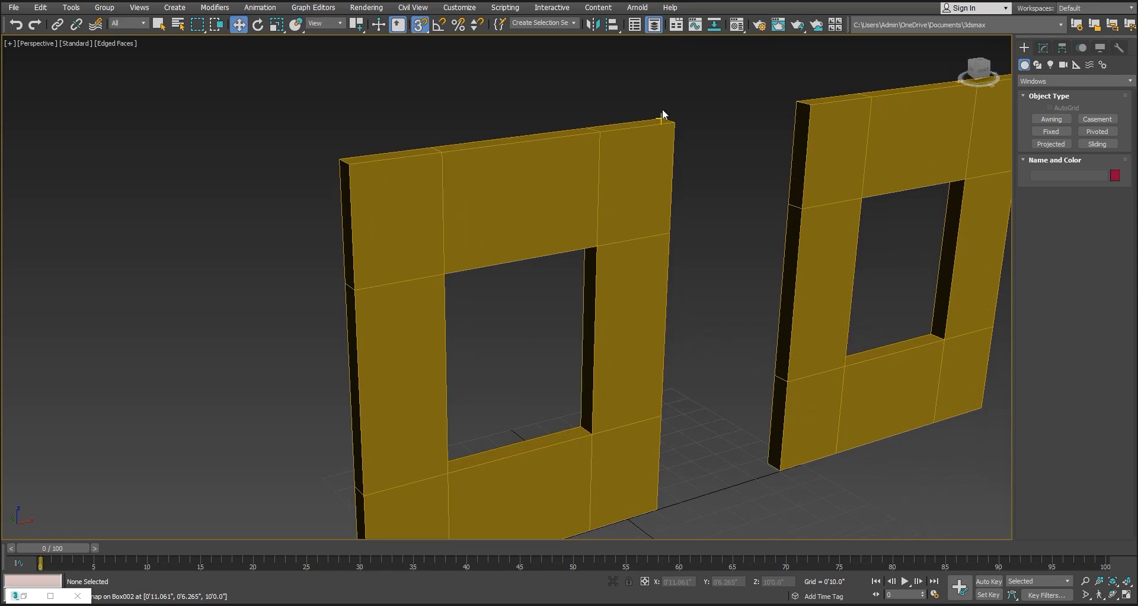
pyautogui.moveTo(558, 151); pyautogui.dragTo(652, 143, button='middle')
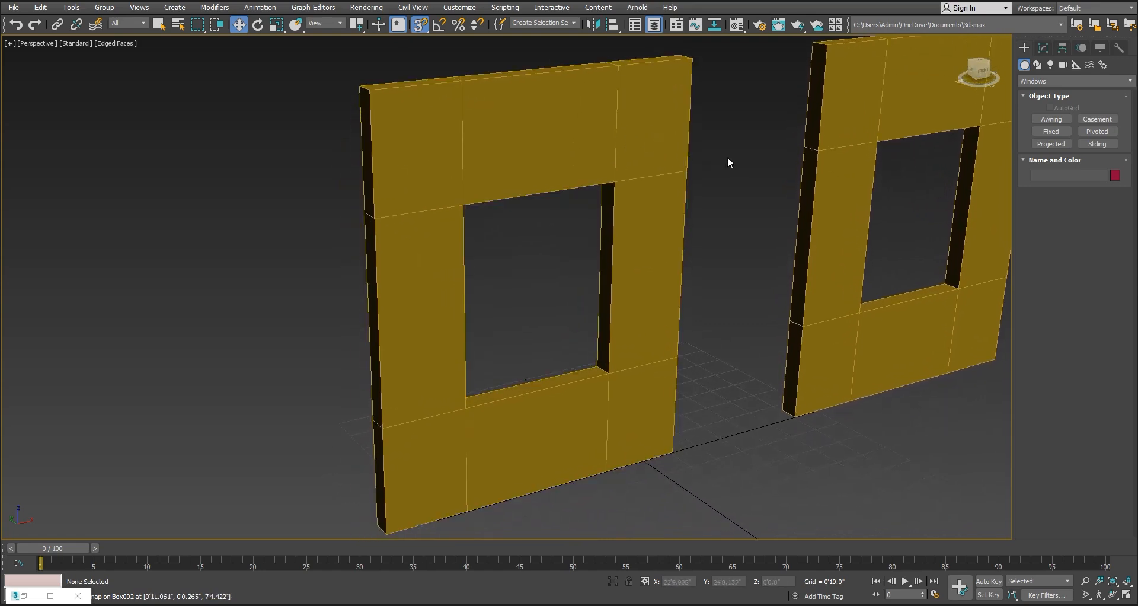
pyautogui.click(1097, 144)
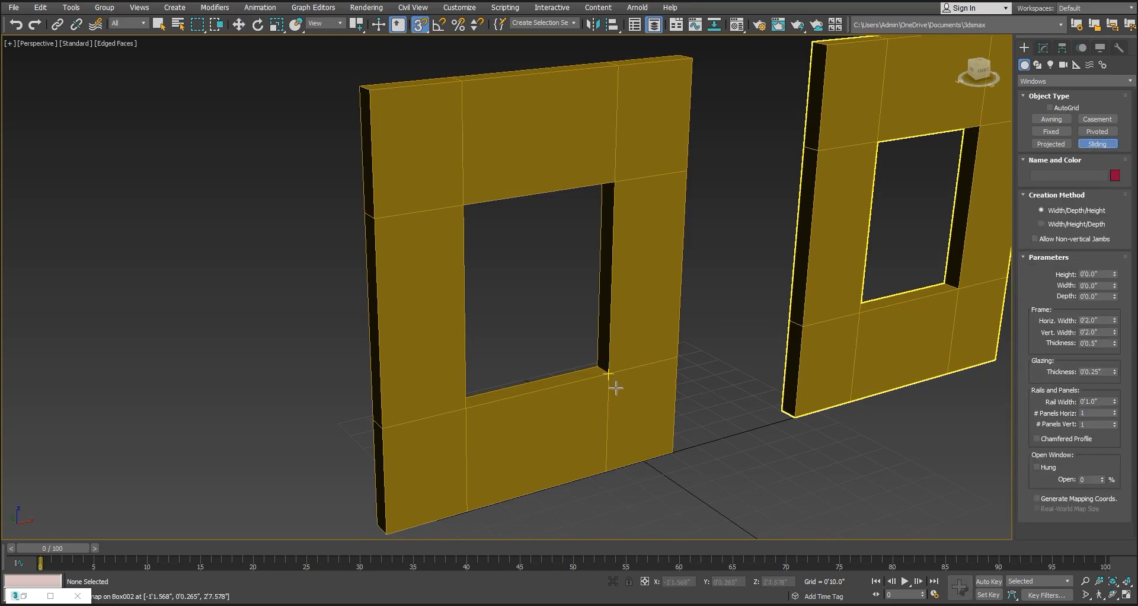
pyautogui.moveTo(610, 375); pyautogui.dragTo(467, 408)
pyautogui.click(460, 397)
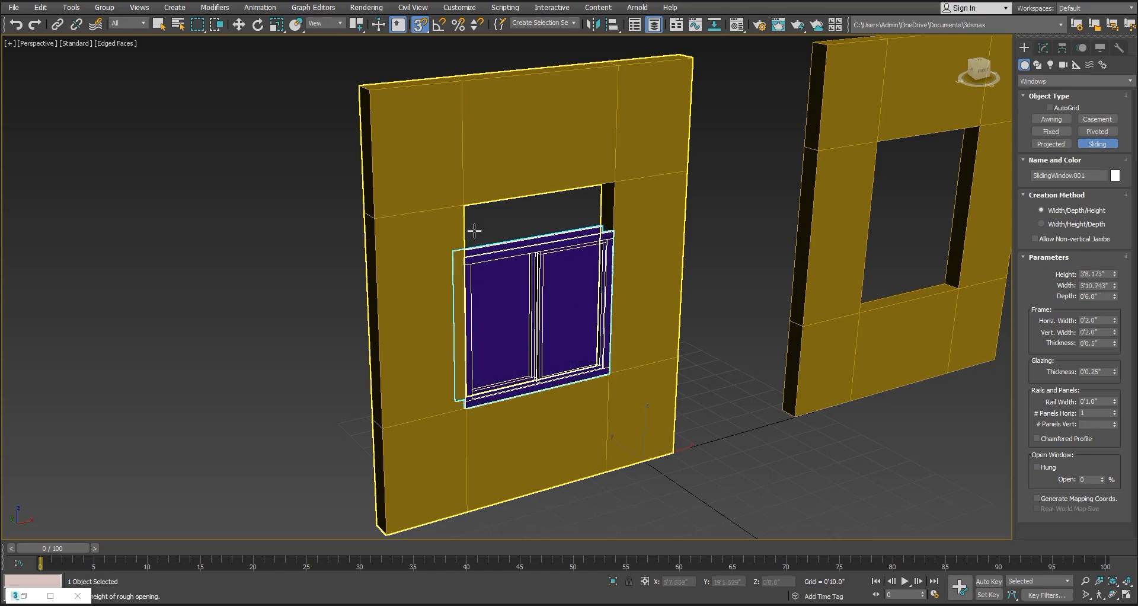
pyautogui.click(464, 212)
# Add Midpoint to the active Vertex snap so points halfway through the wall thickness can be picked
pyautogui.keyDown('alt'); pyautogui.moveTo(680, 363); pyautogui.dragTo(796, 379, button='middle'); pyautogui.keyUp('alt')
pyautogui.moveTo(635, 374); pyautogui.dragTo(932, 386, button='middle')
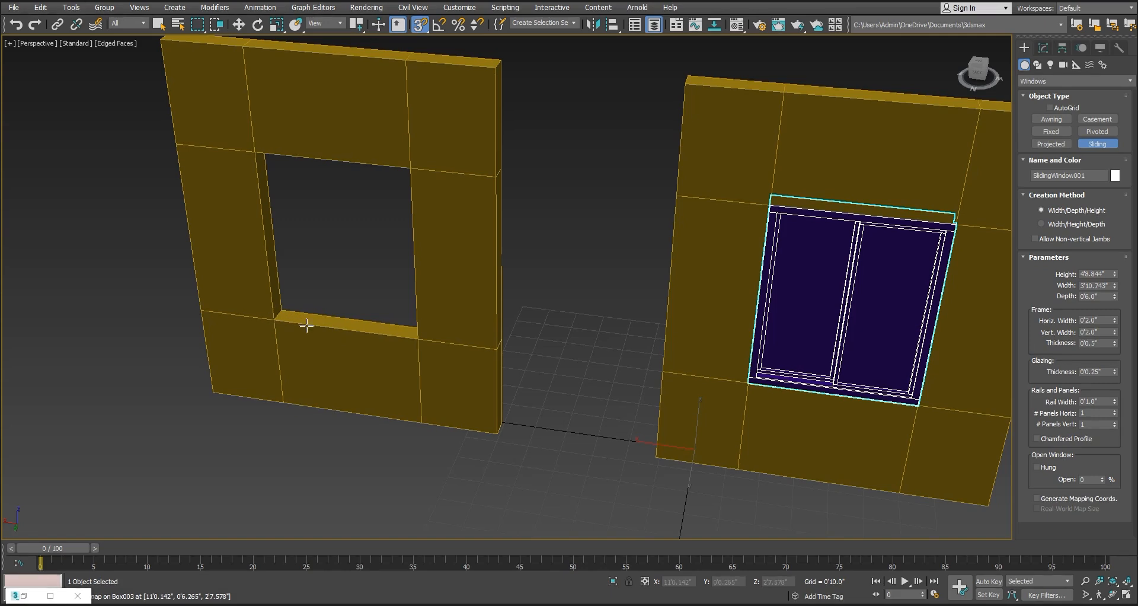
pyautogui.moveTo(735, 353); pyautogui.dragTo(700, 368, button='middle')
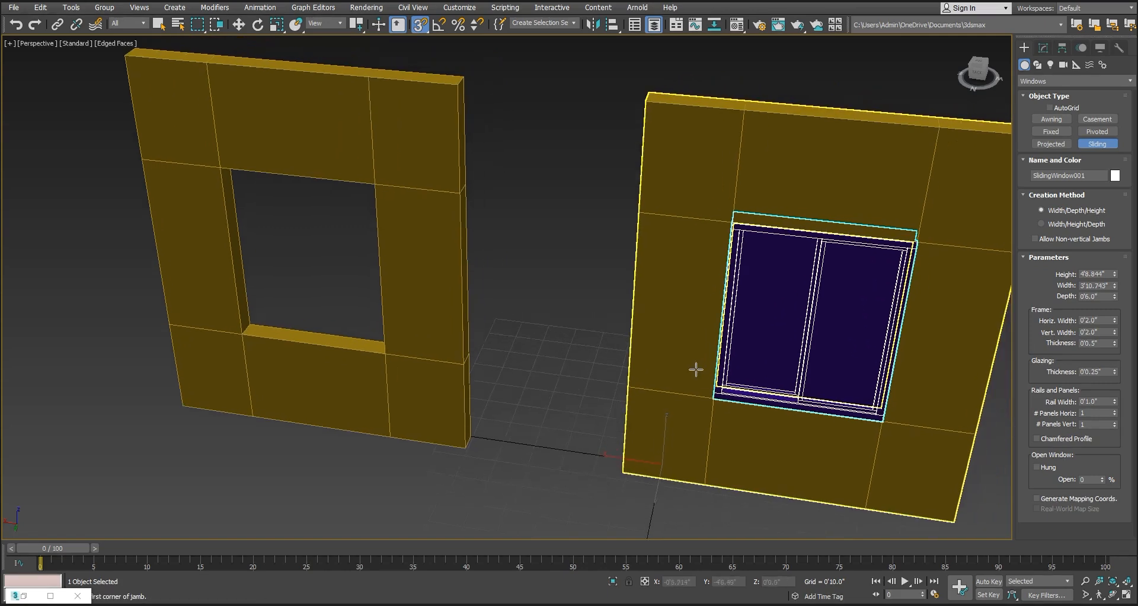
pyautogui.rightClick(421, 26)
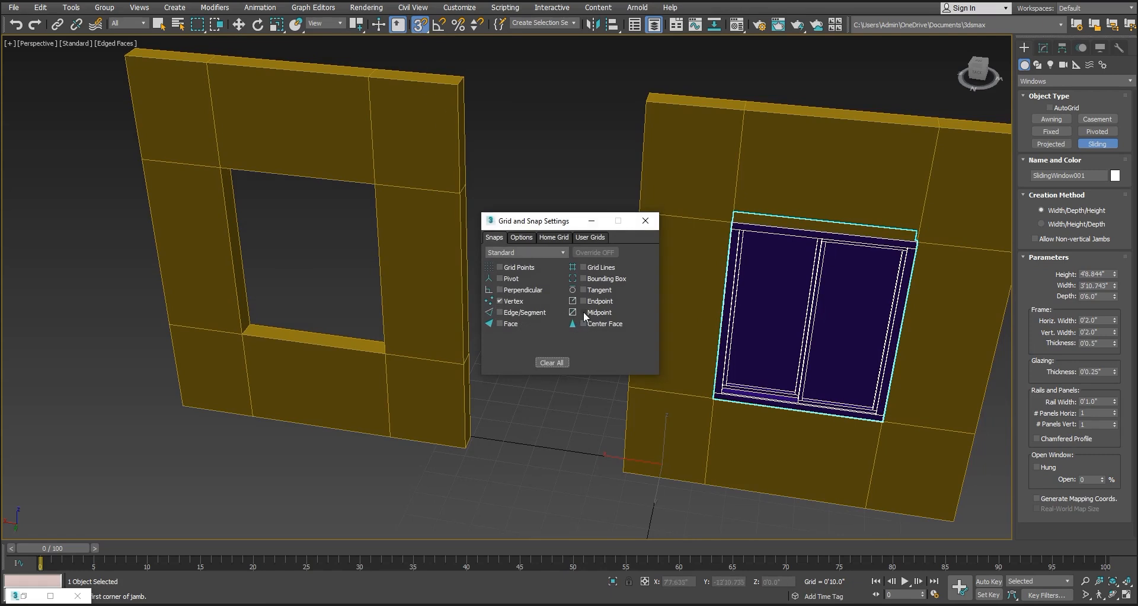
pyautogui.click(647, 222)
# Create a Sliding window in the empty wall's opening, snapping its depth to the wall's midpoint at 0'3.0" and its height to 4'8.844"
pyautogui.keyDown('alt'); pyautogui.moveTo(724, 305); pyautogui.dragTo(634, 300, button='middle'); pyautogui.keyUp('alt')
pyautogui.moveTo(835, 300); pyautogui.dragTo(386, 303, button='middle')
pyautogui.scroll(2, 863, 265)
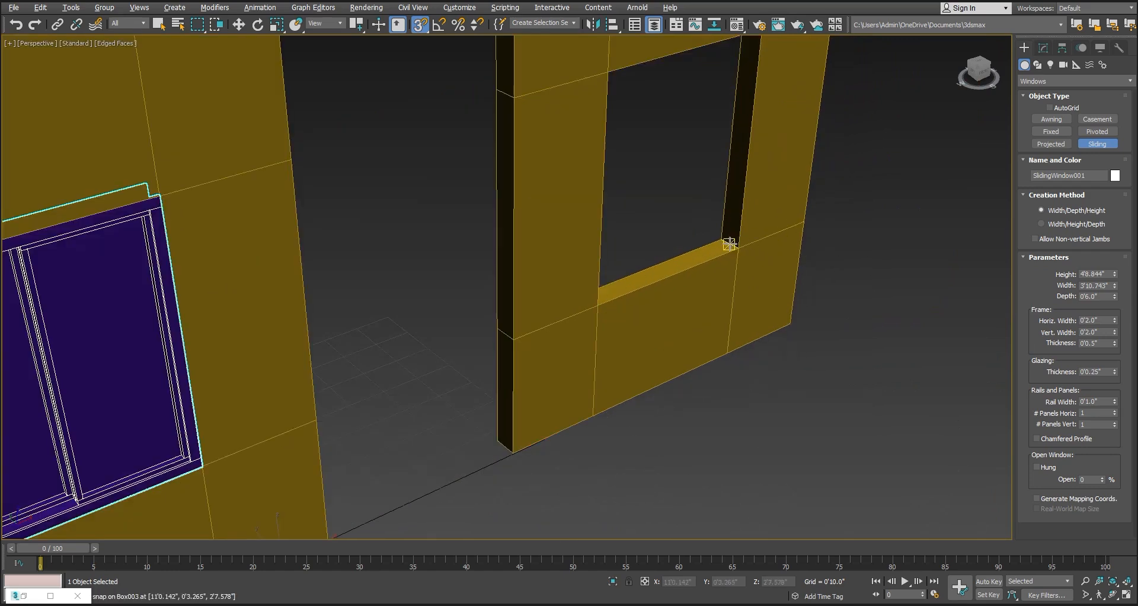
pyautogui.moveTo(740, 248); pyautogui.dragTo(596, 303)
pyautogui.click(596, 301)
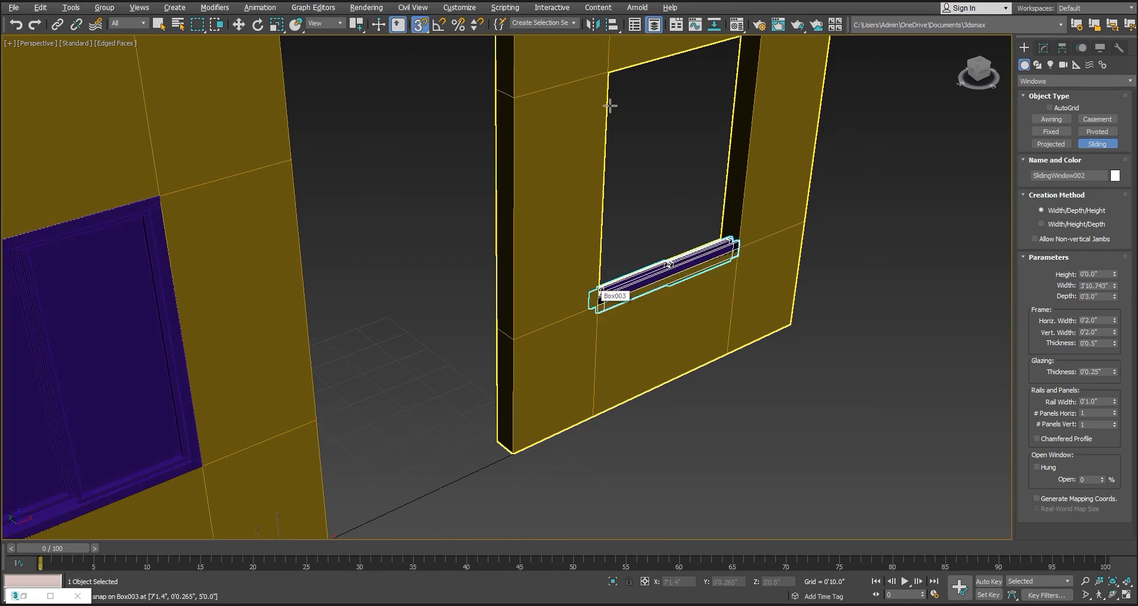
pyautogui.click(617, 96)
pyautogui.keyDown('alt'); pyautogui.moveTo(518, 262); pyautogui.dragTo(648, 336, button='middle'); pyautogui.keyUp('alt')
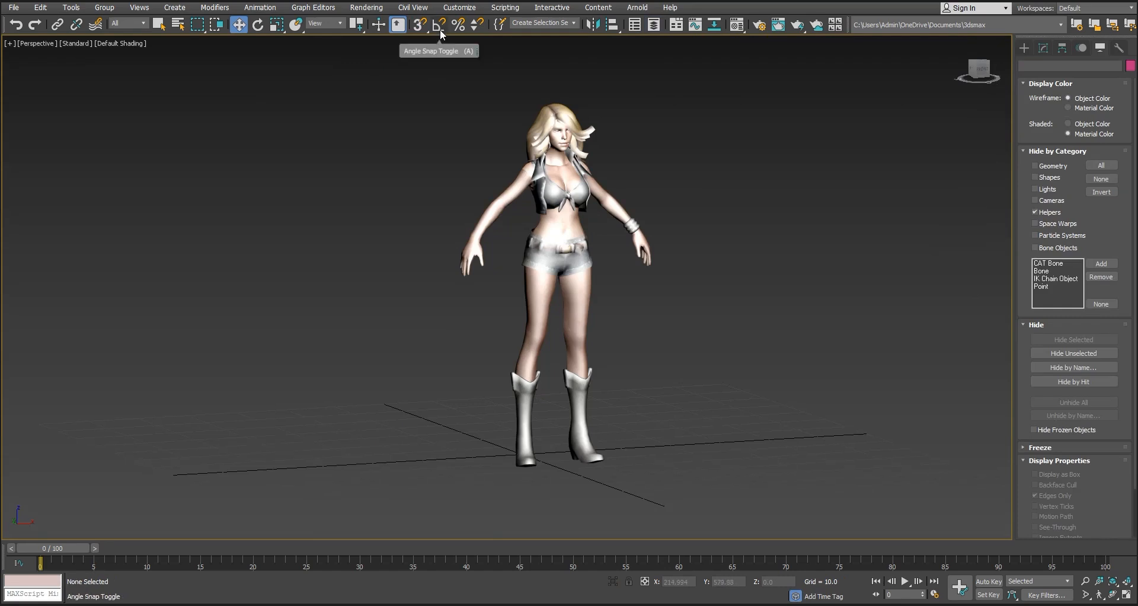
# Turn on angle snapping with a 90-degree increment and select the female character group
pyautogui.click(440, 29)
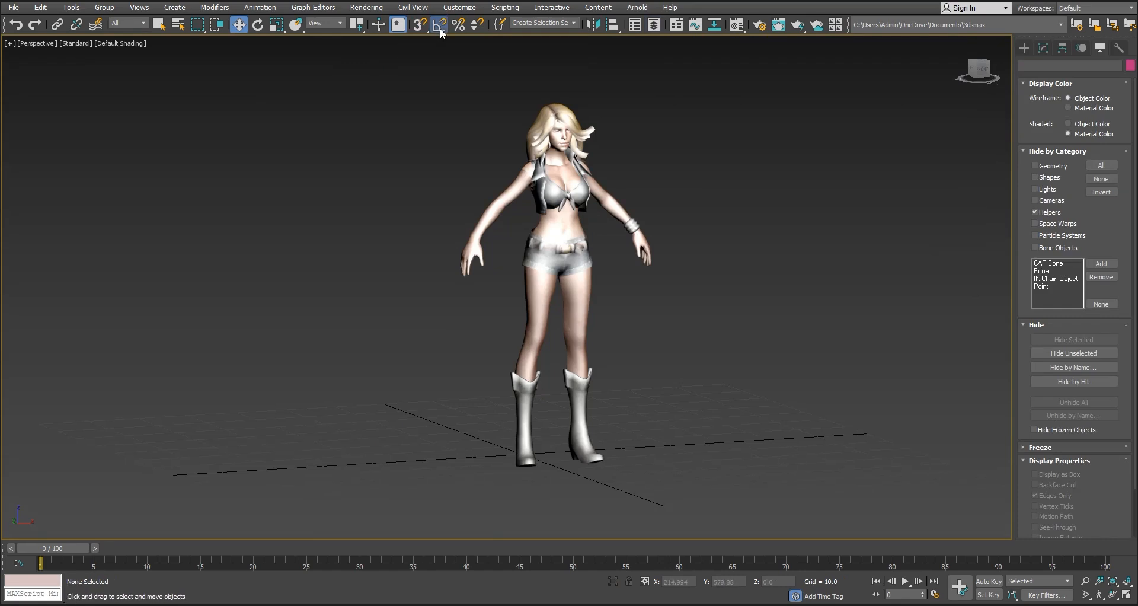
pyautogui.rightClick(440, 29)
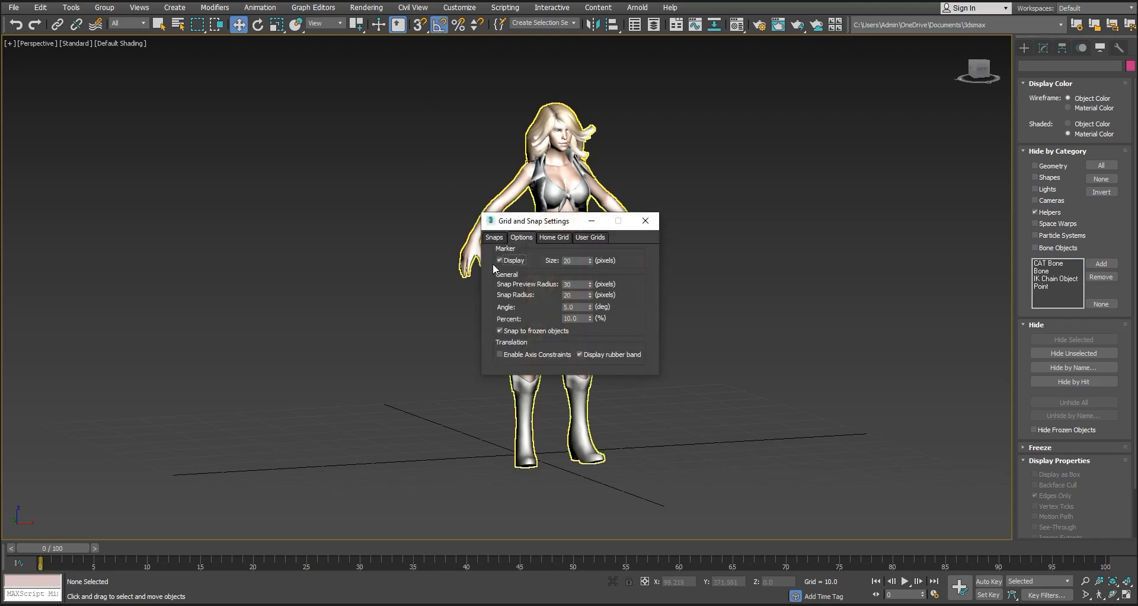
pyautogui.click(584, 307)
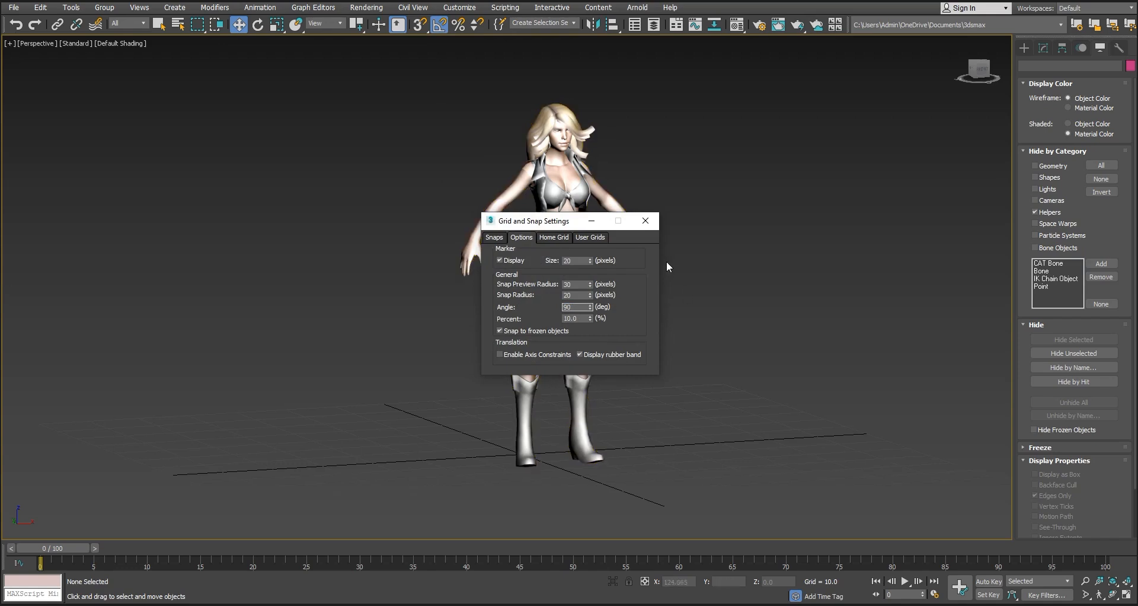
pyautogui.click(650, 223)
pyautogui.click(577, 270)
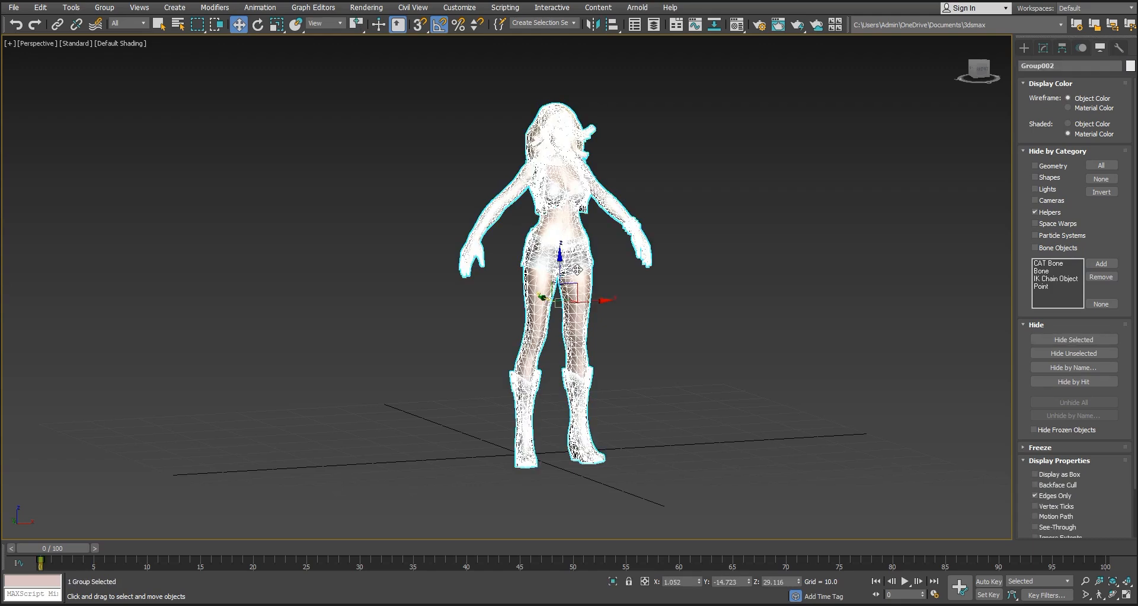
# Try rotating the female character group about two different axes with angle snap on, undoing each rotation
pyautogui.press('e')
pyautogui.moveTo(555, 308); pyautogui.dragTo(548, 309)
pyautogui.hotkey('ctrl', 'z')
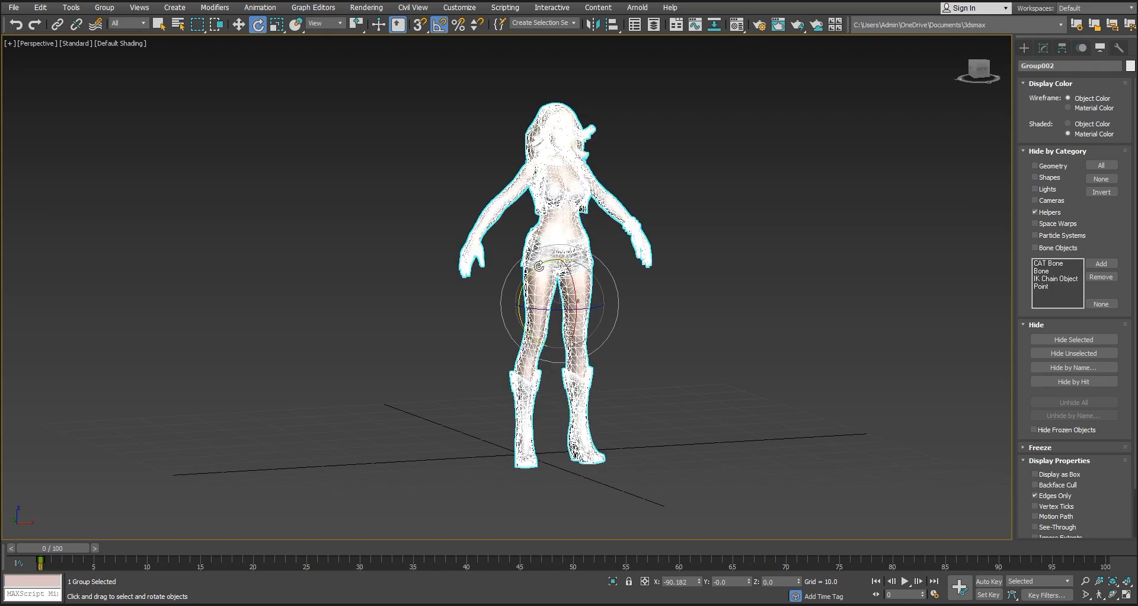
pyautogui.moveTo(546, 269); pyautogui.dragTo(534, 269)
pyautogui.hotkey('ctrl', 'z')
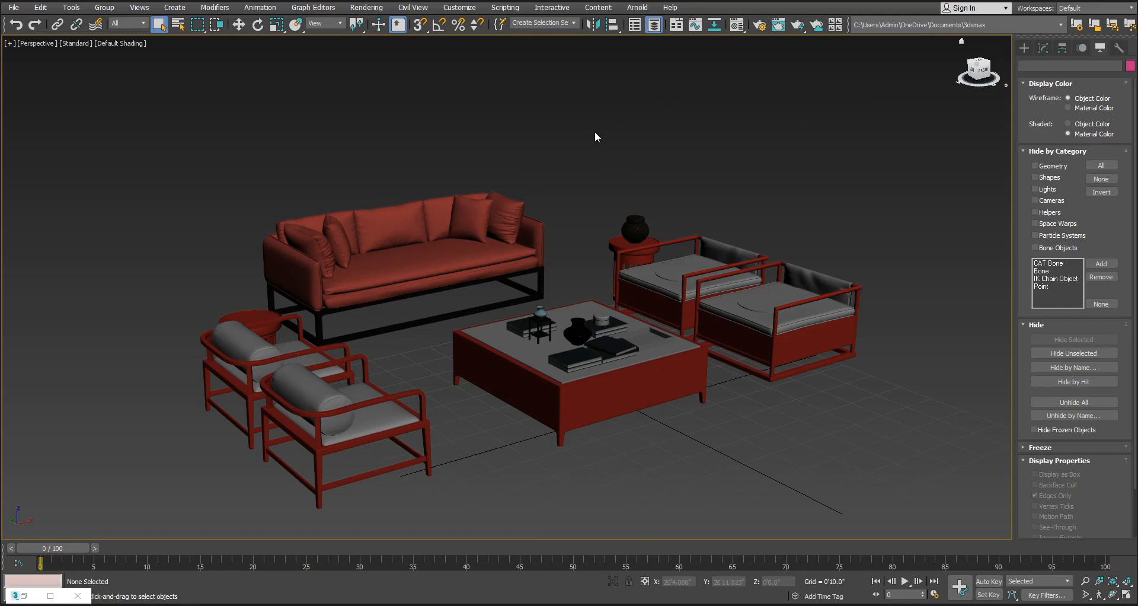
pyautogui.click(661, 270)
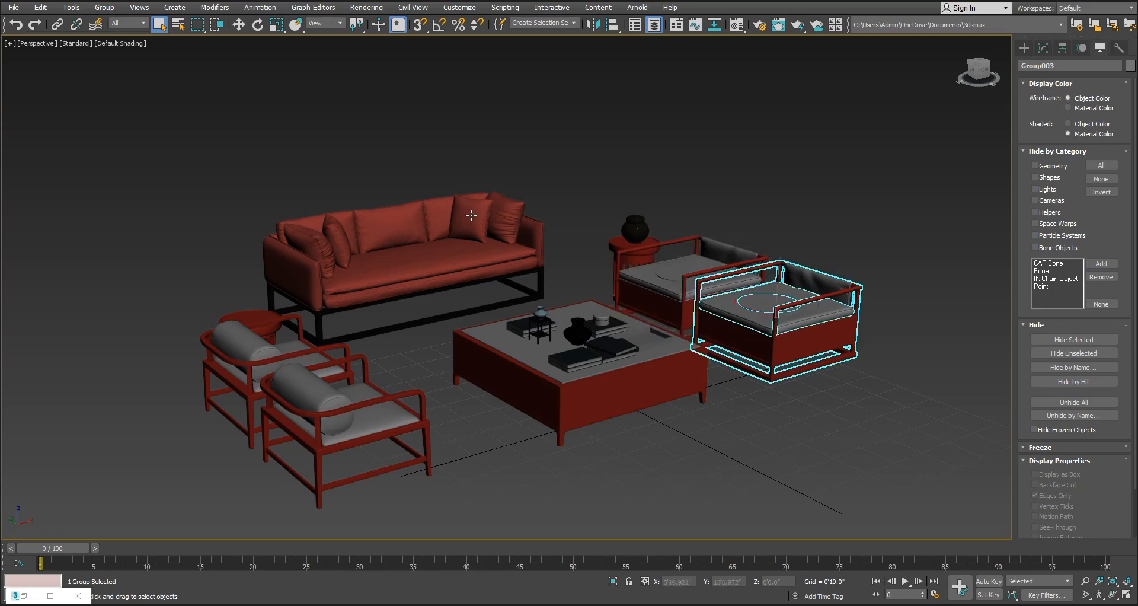
pyautogui.click(100, 8)
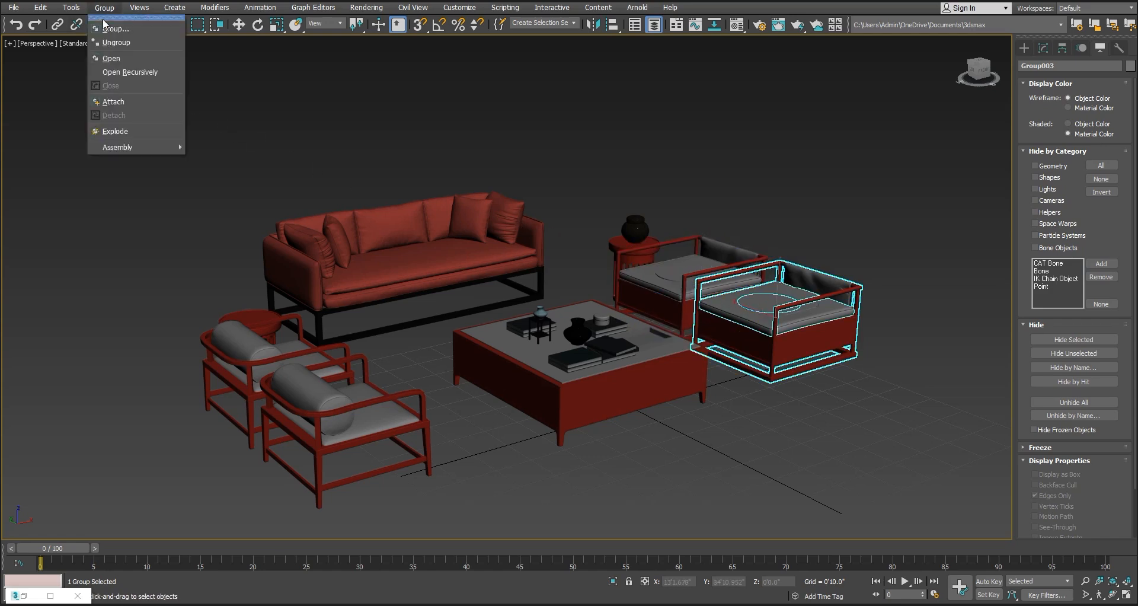
pyautogui.click(107, 12)
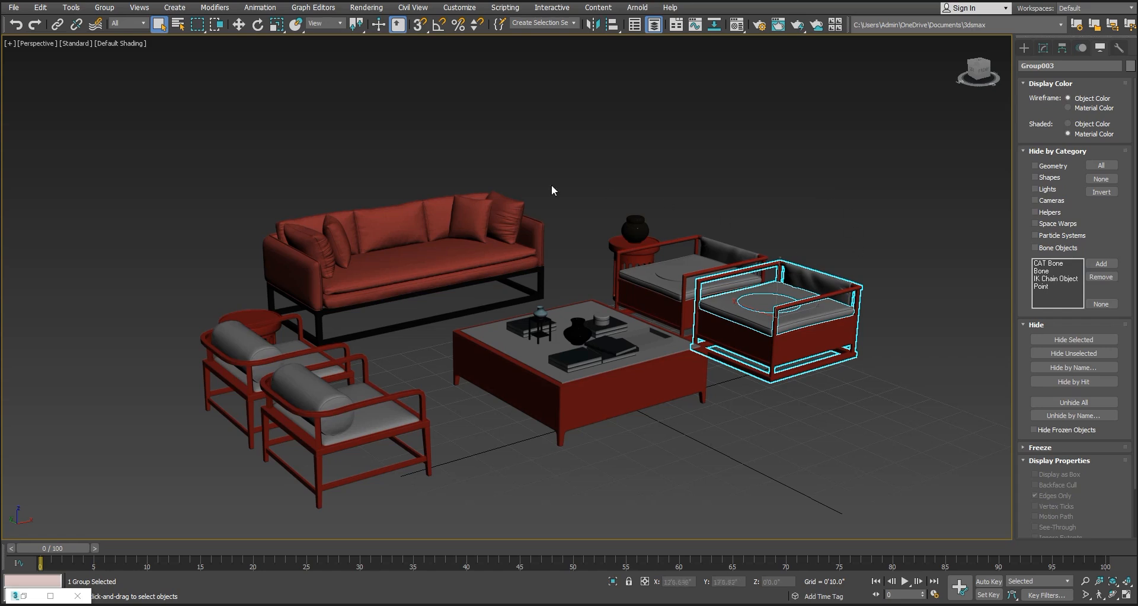
# Select all the furniture pieces, save them as a named selection set called furniture, and clear the selection
pyautogui.scroll(-3, 606, 294)
pyautogui.keyDown('alt'); pyautogui.moveTo(606, 293); pyautogui.dragTo(699, 355, button='middle'); pyautogui.keyUp('alt')
pyautogui.click(698, 355)
pyautogui.moveTo(679, 241); pyautogui.dragTo(292, 410)
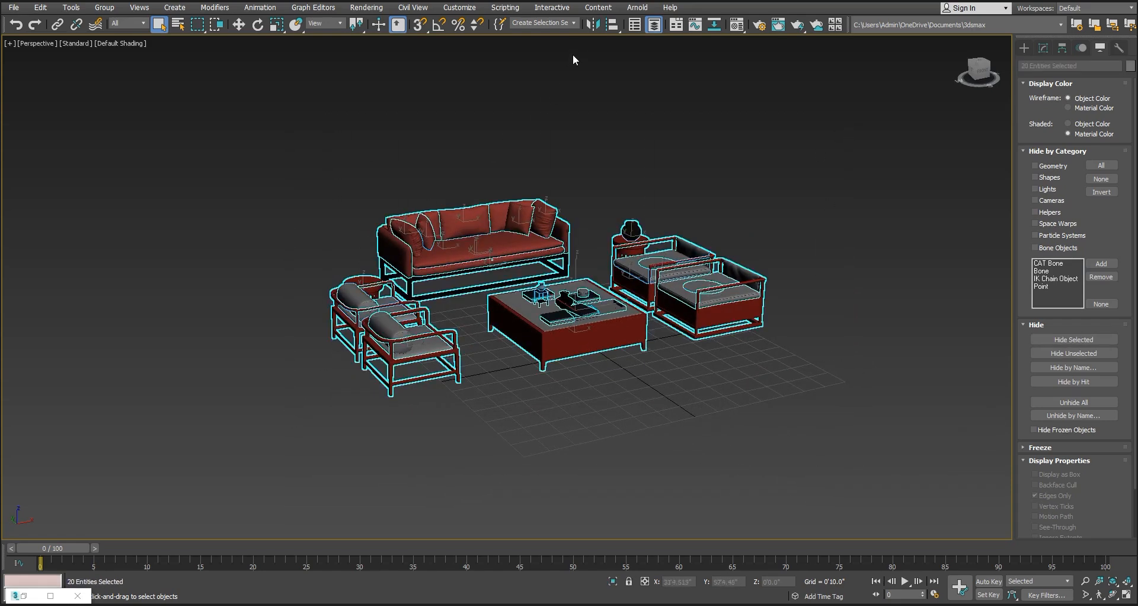
pyautogui.click(556, 23)
pyautogui.write('furniture')
pyautogui.click(844, 207)
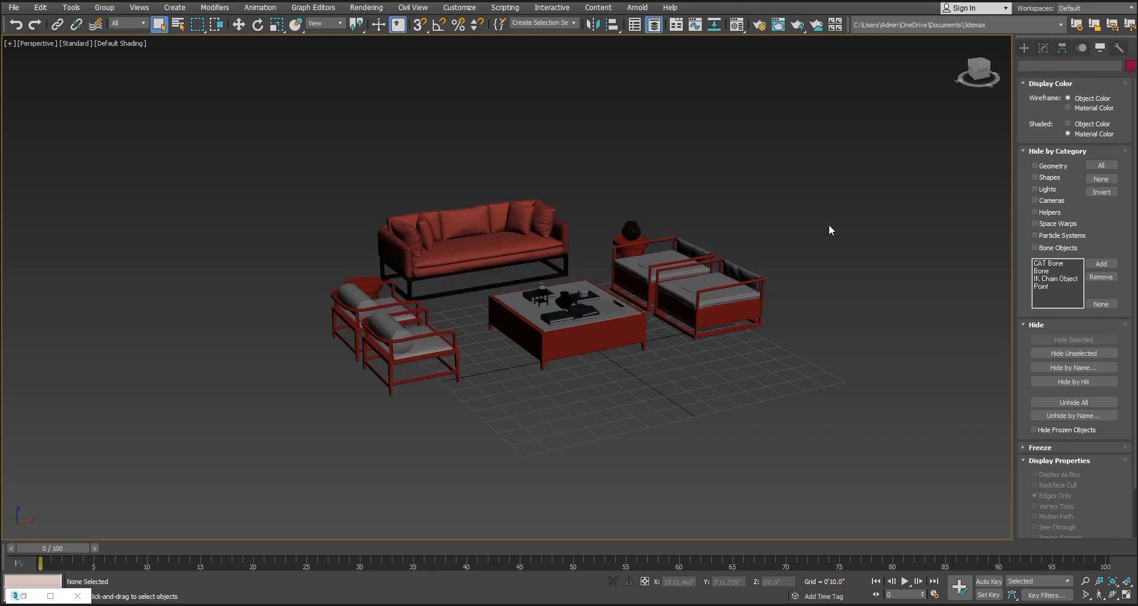
# With the Move tool active, select one armchair on each side of the coffee table individually, then clear the selection
pyautogui.click(749, 315)
pyautogui.press('w')
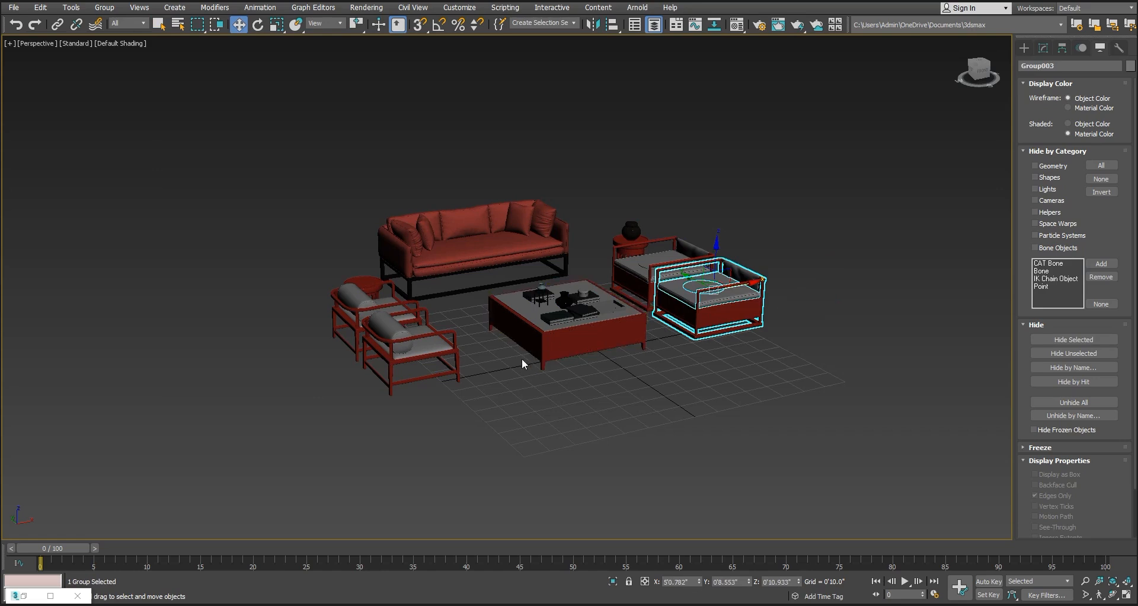
pyautogui.click(448, 355)
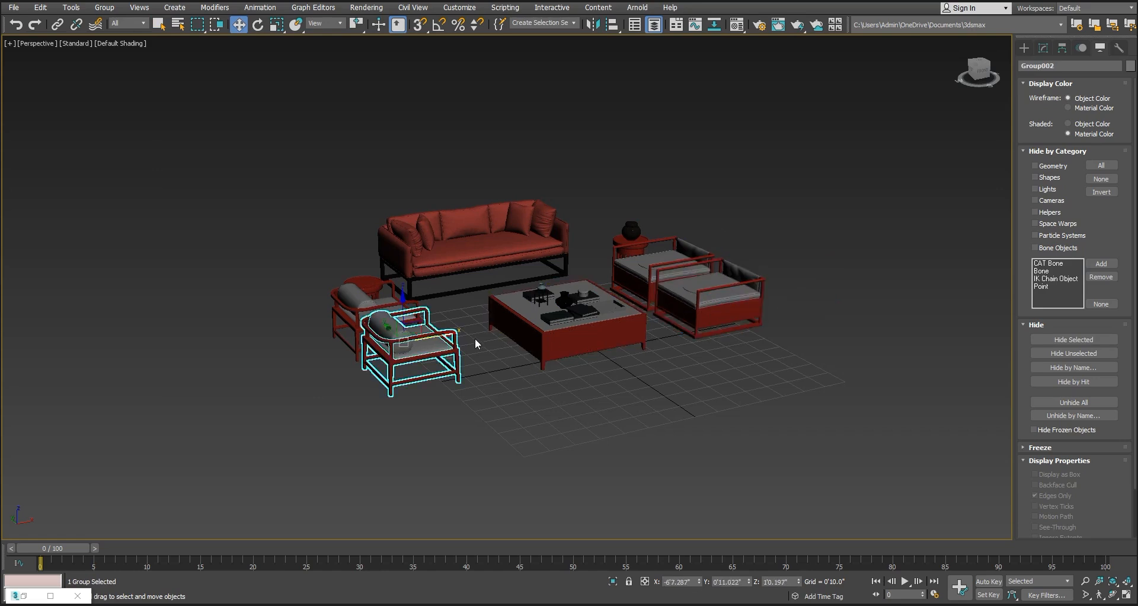
pyautogui.click(475, 340)
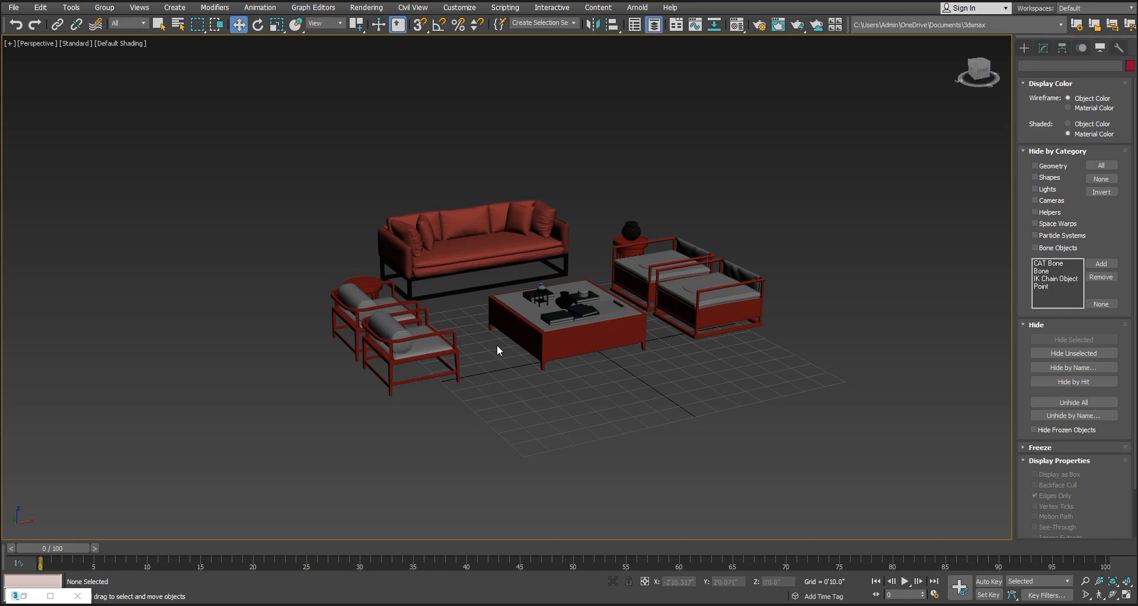
# Recall the furniture selection set to select every piece at once, then clear the selection
pyautogui.click(575, 23)
pyautogui.click(565, 34)
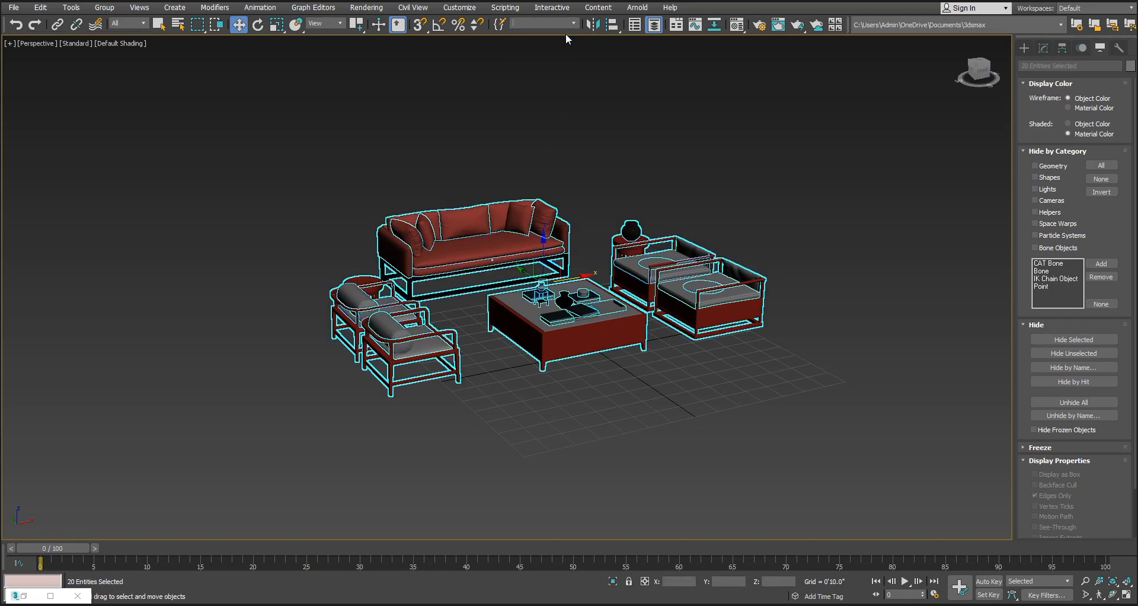
pyautogui.click(913, 144)
pyautogui.press('z')
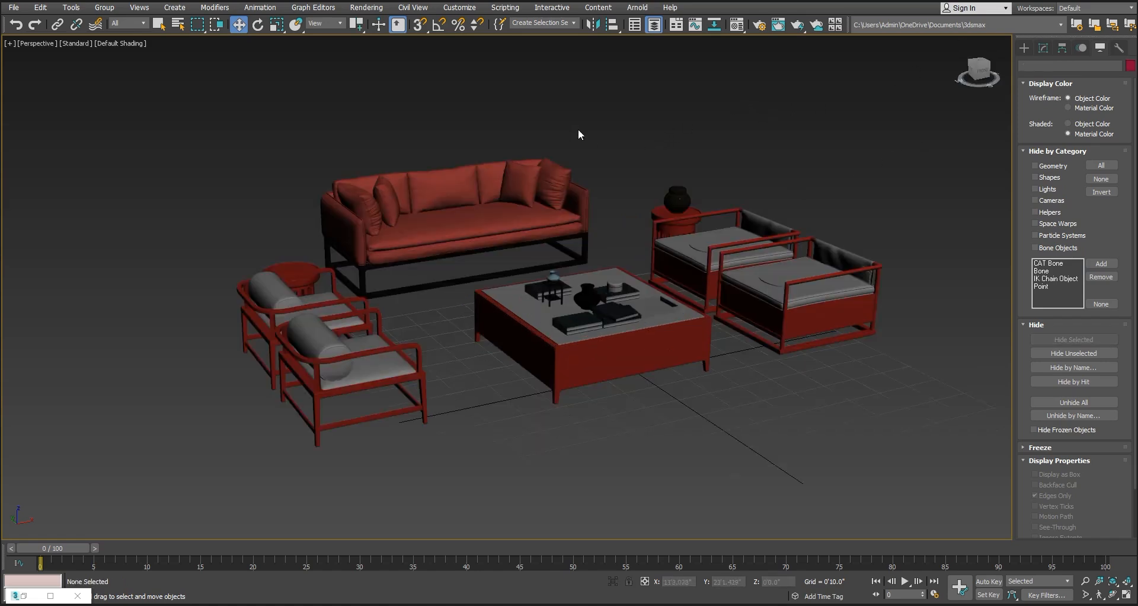
# Expand the furniture set in the Named Selection Sets manager and remove Group005 from it
pyautogui.click(499, 24)
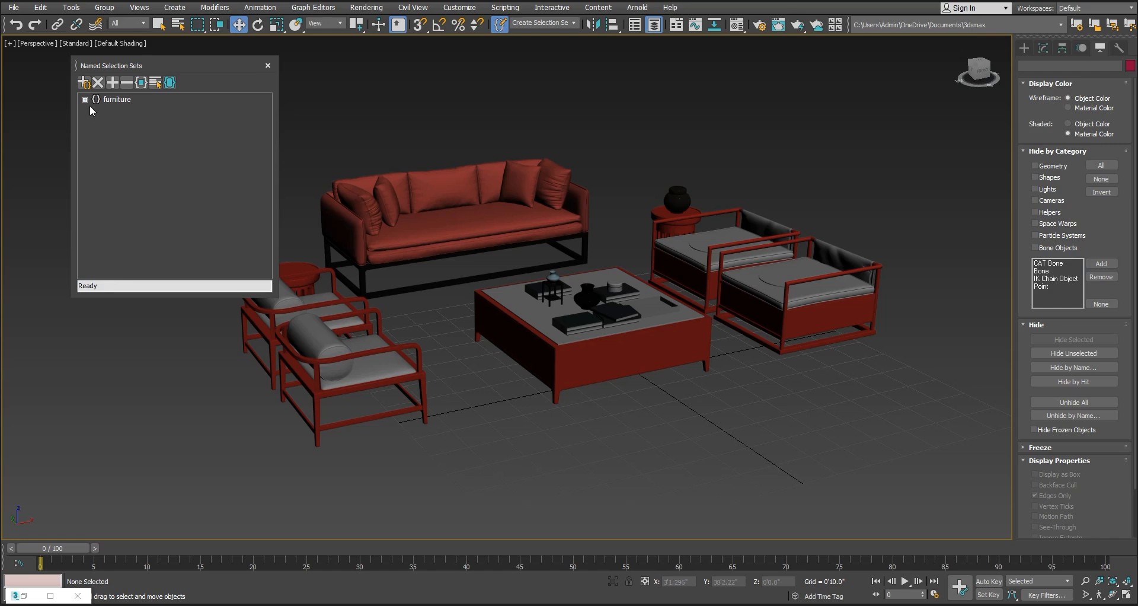
pyautogui.click(85, 100)
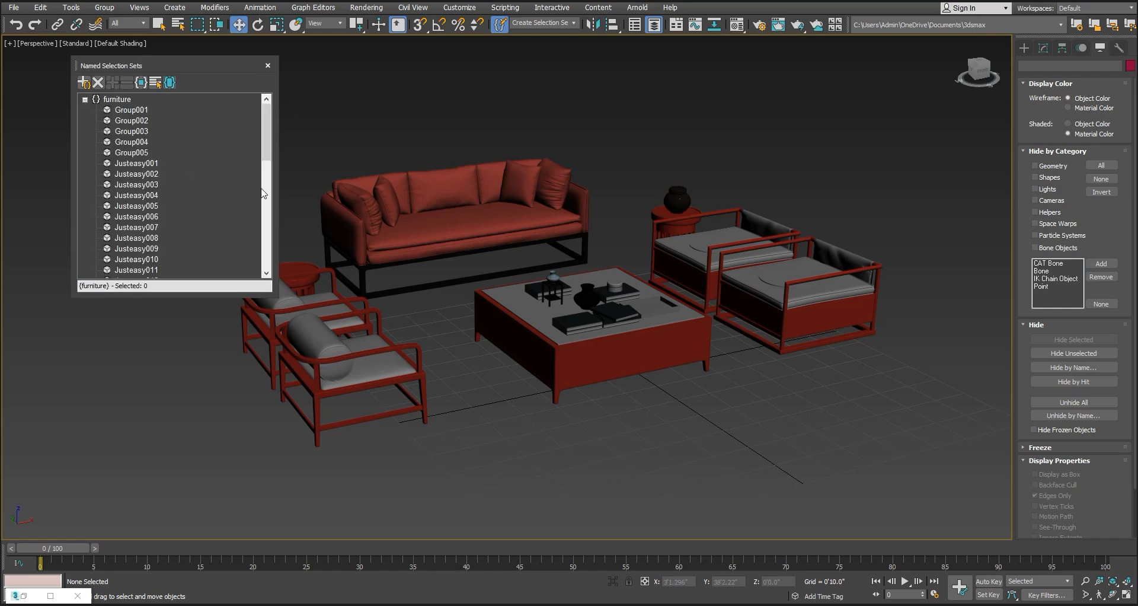
pyautogui.click(608, 96)
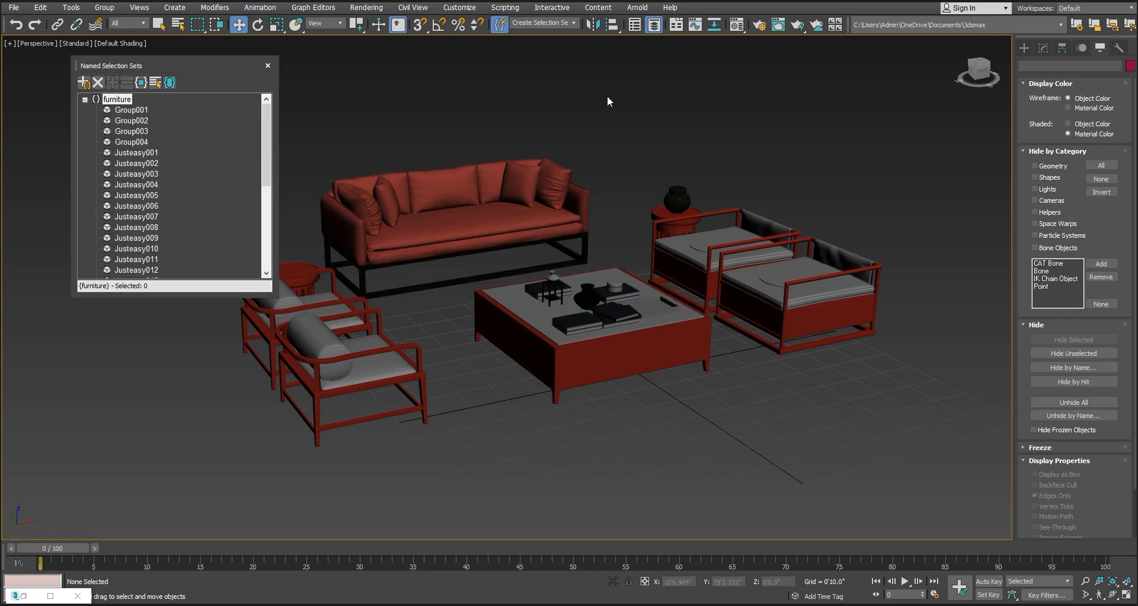
# Recall the reduced furniture set and check which objects in the scene it still selects
pyautogui.click(575, 26)
pyautogui.click(550, 34)
pyautogui.moveTo(583, 255)
pyautogui.mouseDown()
pyautogui.moveTo(655, 205)
pyautogui.moveTo(700, 208)
pyautogui.moveTo(628, 208)
pyautogui.moveTo(570, 252)
pyautogui.mouseUp()
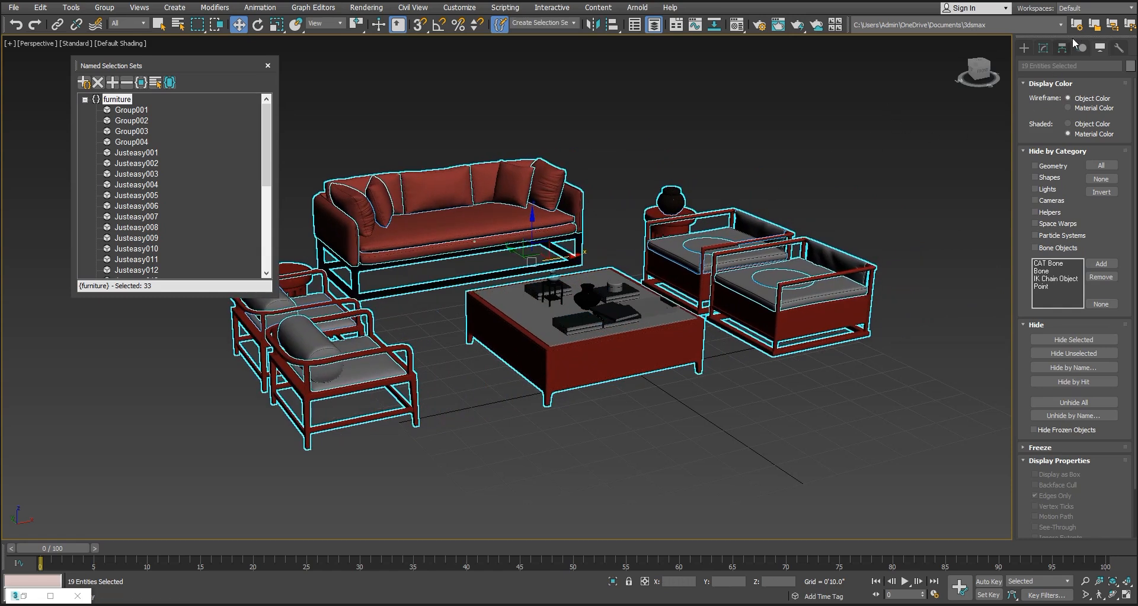
pyautogui.moveTo(624, 432); pyautogui.dragTo(654, 436, button='middle')
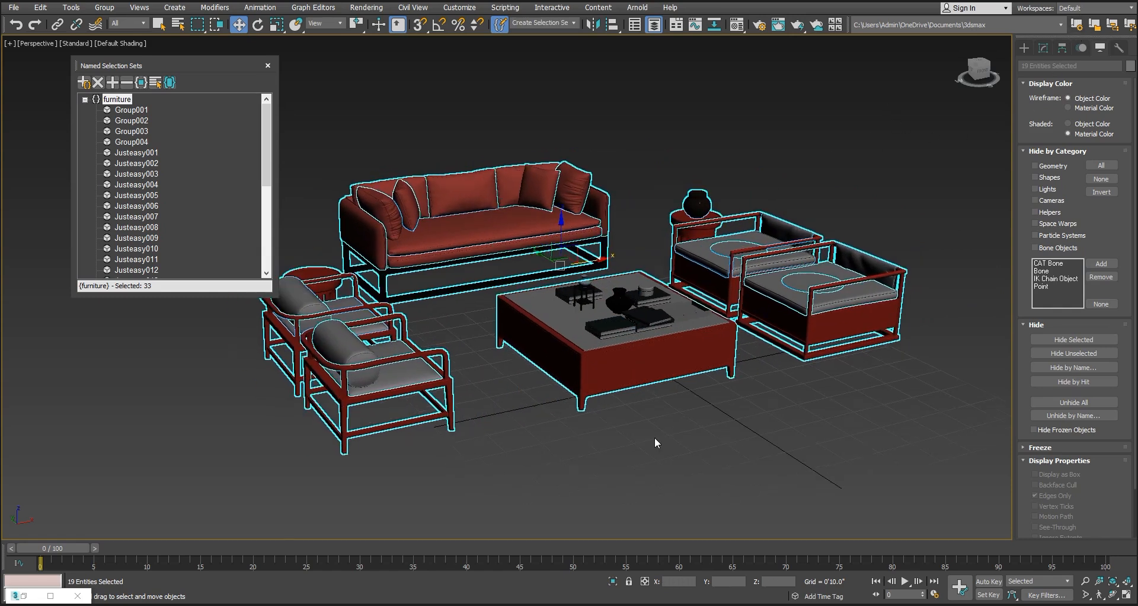
# Add the tabletop accessories group, Group005, to the furniture set and recall the updated set
pyautogui.click(656, 319)
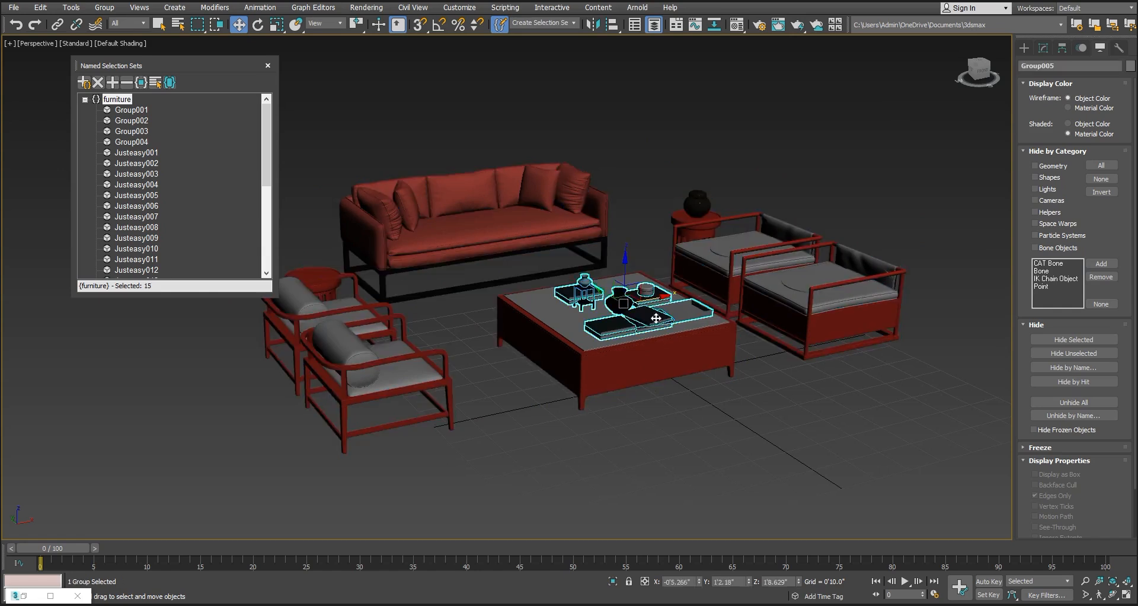
pyautogui.click(113, 83)
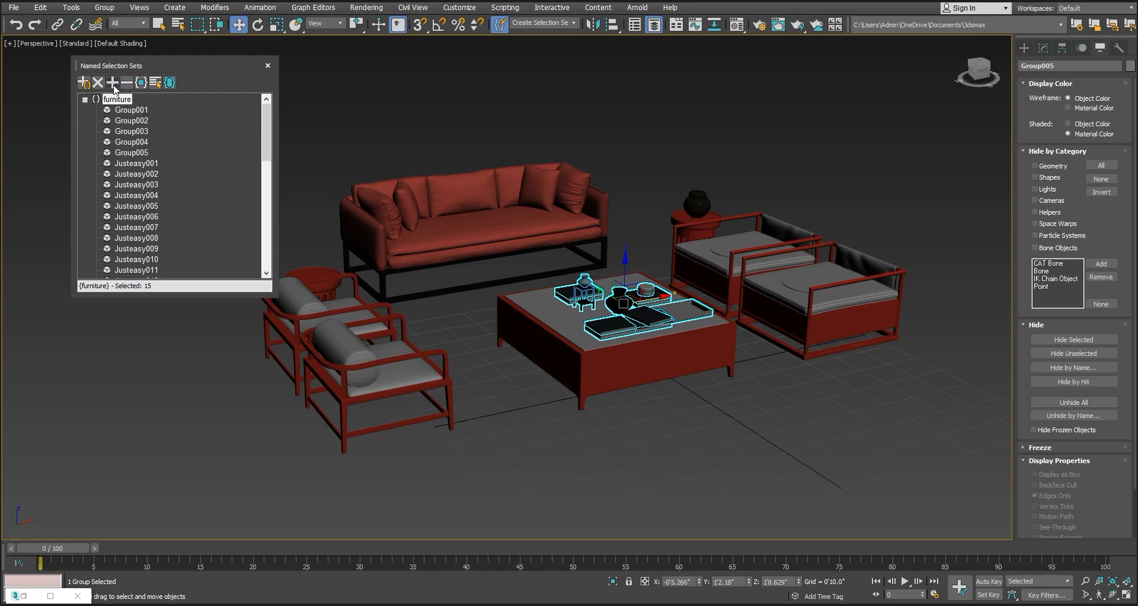
pyautogui.click(624, 93)
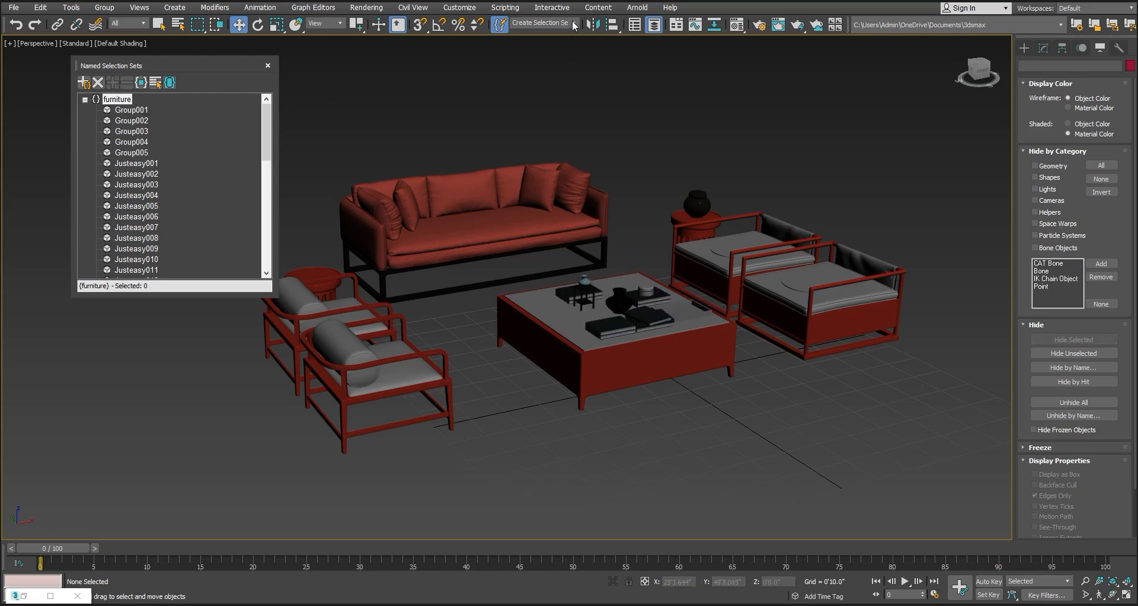
pyautogui.click(574, 23)
pyautogui.click(549, 34)
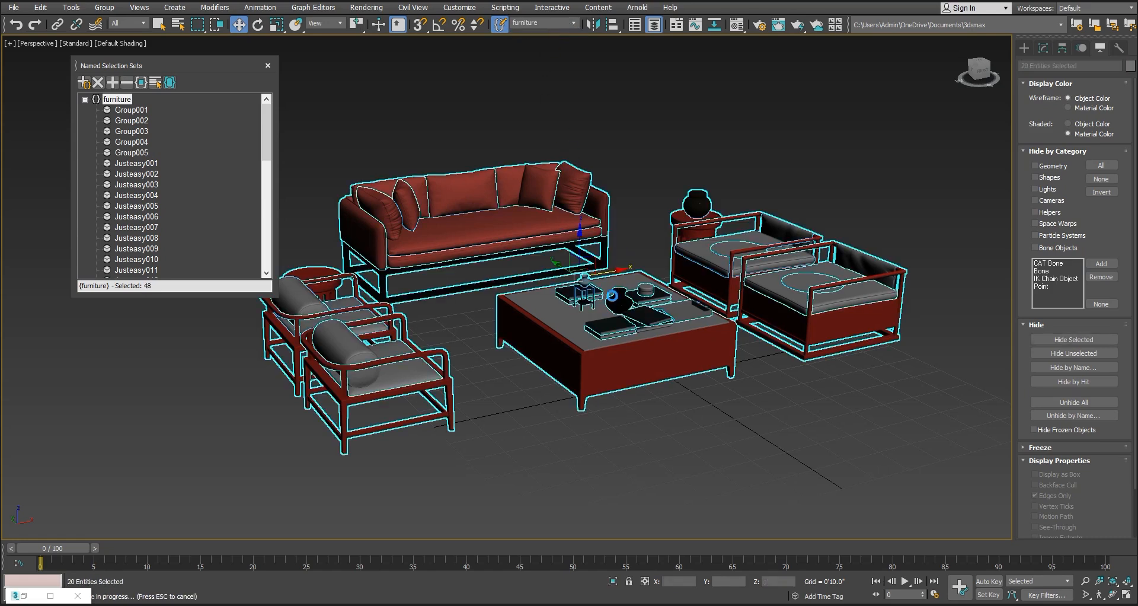
# Create a tall Standard Primitives Cylinder as a column on the ground beside the furniture, in front of the armchairs
pyautogui.moveTo(612, 270)
pyautogui.mouseDown()
pyautogui.moveTo(723, 231)
pyautogui.moveTo(578, 276)
pyautogui.moveTo(645, 258)
pyautogui.moveTo(630, 259)
pyautogui.mouseUp()
pyautogui.moveTo(832, 338); pyautogui.dragTo(719, 307, button='middle')
pyautogui.scroll(-4, 719, 310)
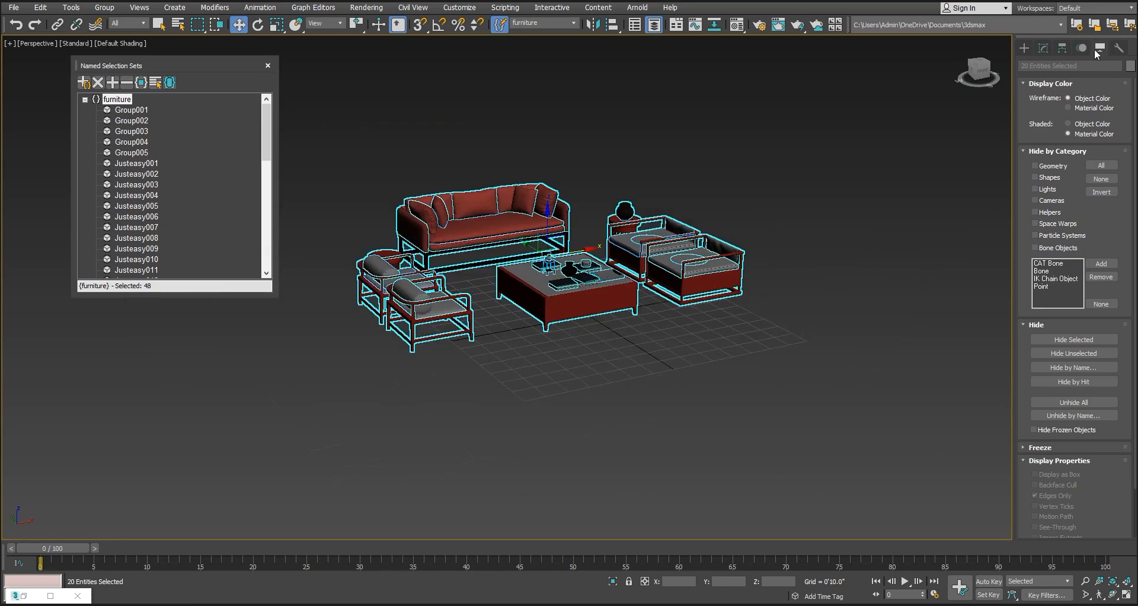
pyautogui.click(1025, 47)
pyautogui.click(1035, 78)
pyautogui.click(1037, 91)
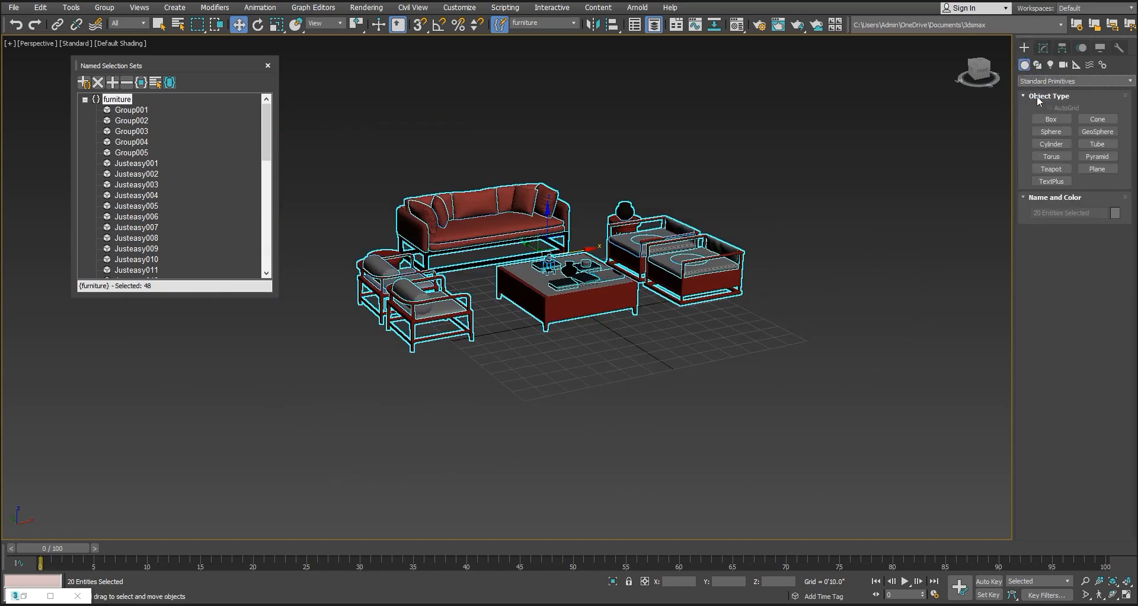
pyautogui.click(1051, 144)
pyautogui.moveTo(687, 392); pyautogui.dragTo(708, 393)
pyautogui.click(684, 251)
pyautogui.press('w')
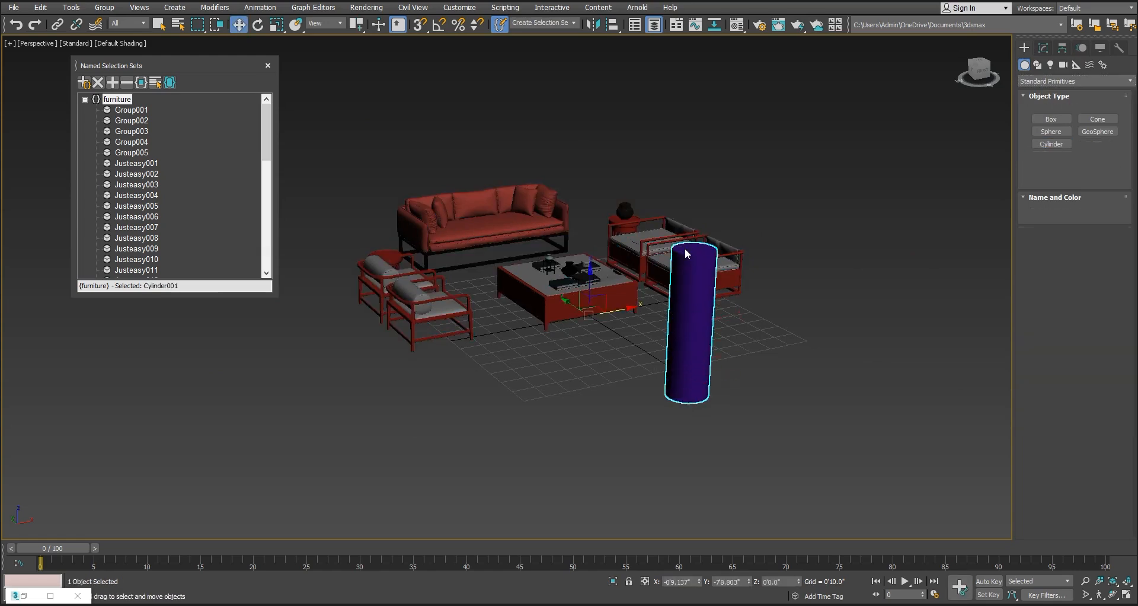
# Clone the cylinder along the X axis into three copies about 3'5" apart using the Copy option, then clear the selection
pyautogui.keyDown('shift'); pyautogui.moveTo(720, 389); pyautogui.dragTo(804, 352); pyautogui.keyUp('shift')
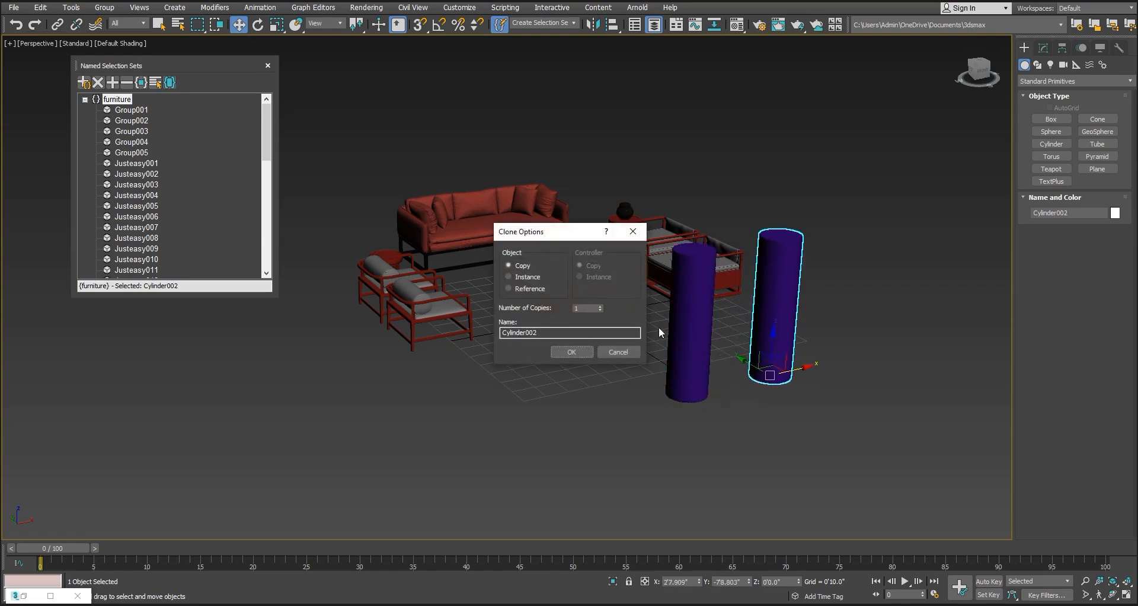
pyautogui.click(601, 306)
pyautogui.click(584, 351)
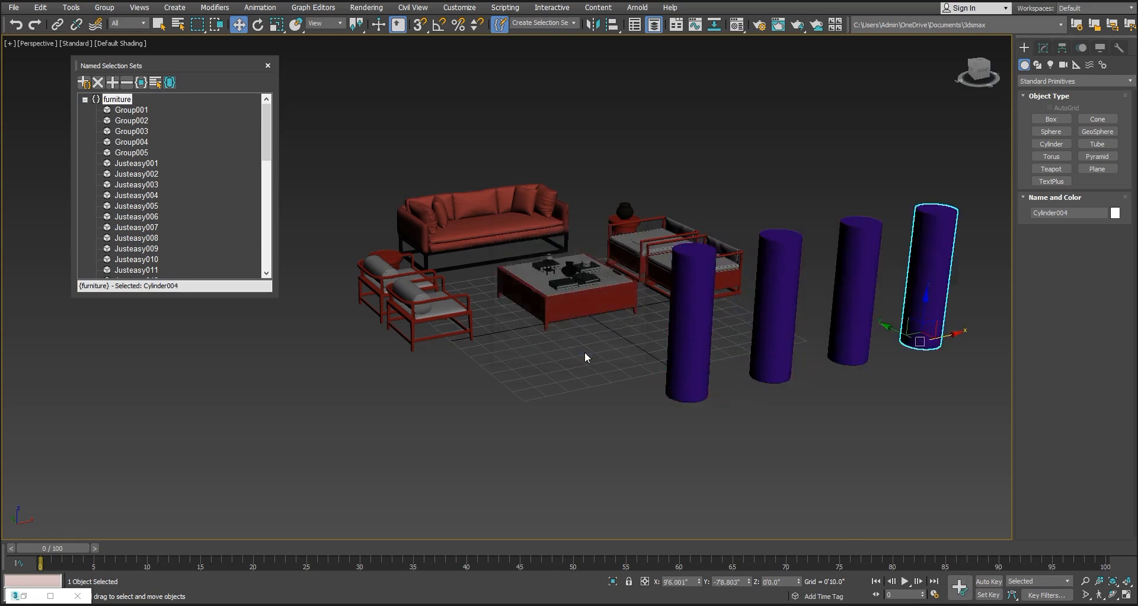
pyautogui.click(792, 437)
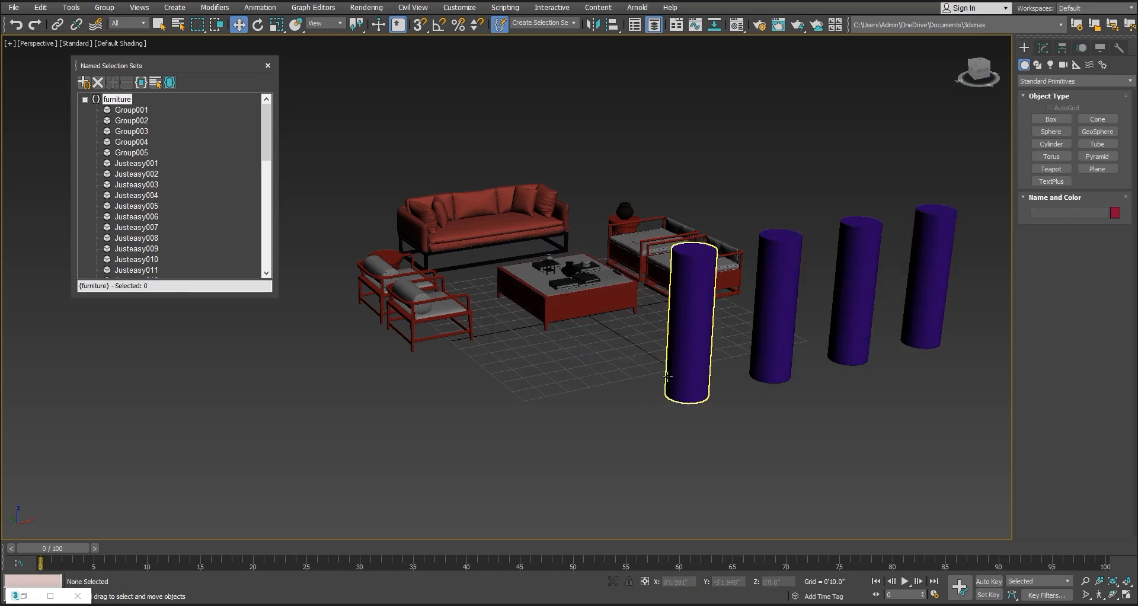
# Select all four cylinders, create a new named selection set from them called columns, and clear the selection
pyautogui.moveTo(801, 406); pyautogui.dragTo(809, 366, button='middle')
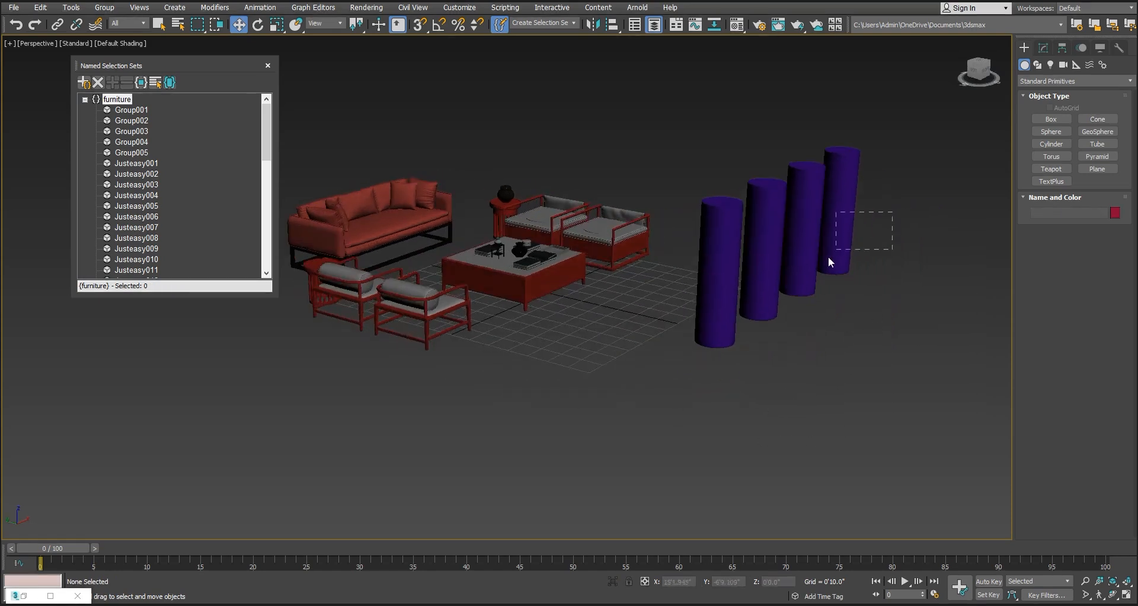
pyautogui.moveTo(709, 312); pyautogui.dragTo(711, 315)
pyautogui.keyDown('alt'); pyautogui.moveTo(817, 377); pyautogui.dragTo(714, 272, button='middle'); pyautogui.keyUp('alt')
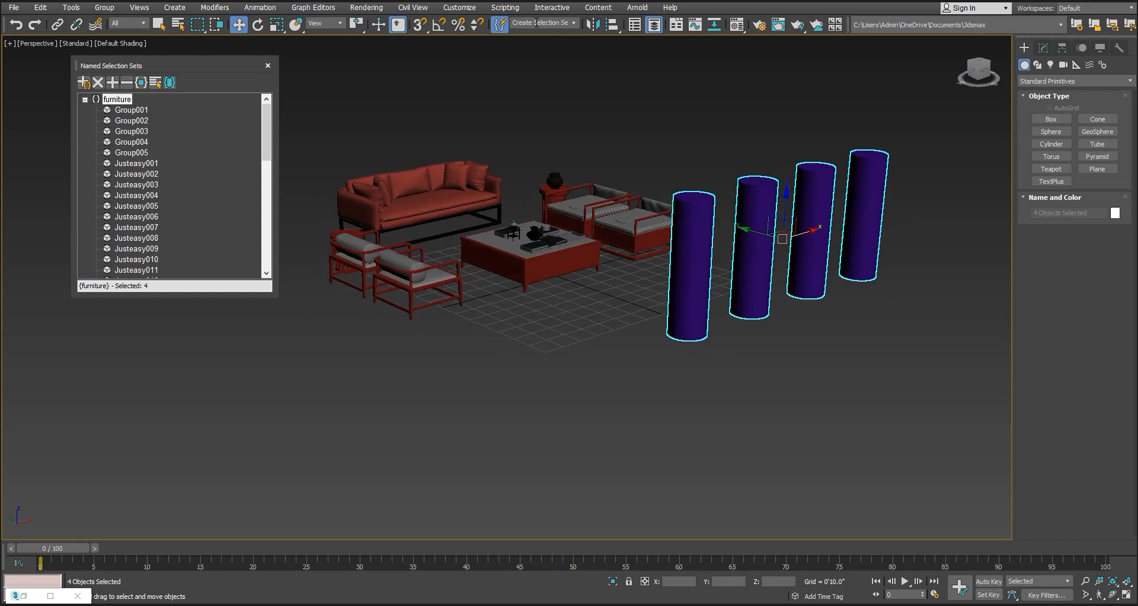
pyautogui.click(82, 87)
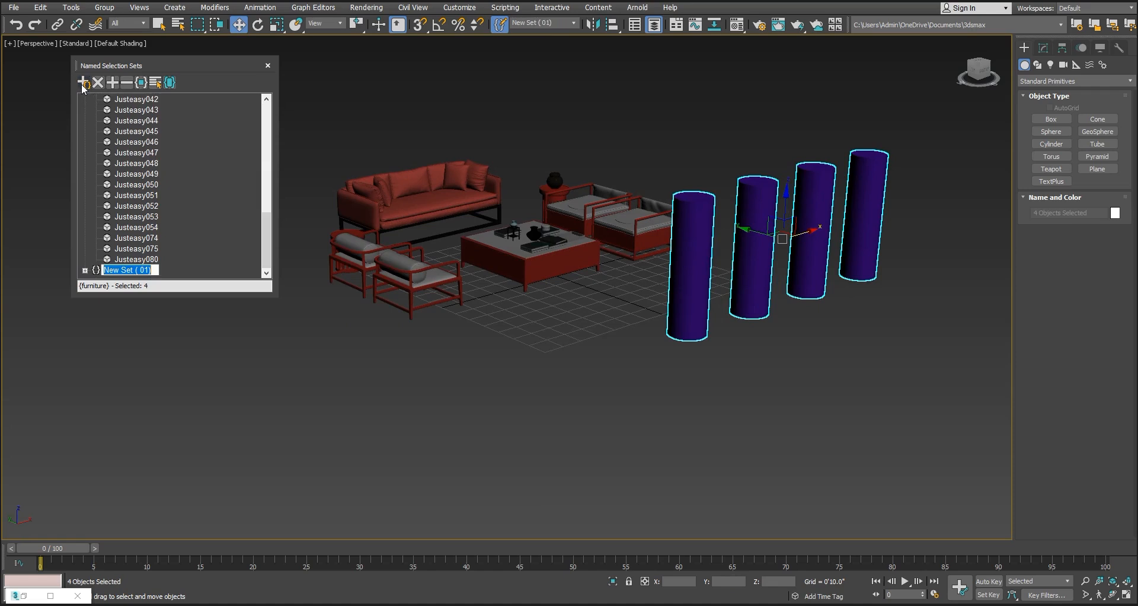
pyautogui.write('columns')
pyautogui.click(227, 315)
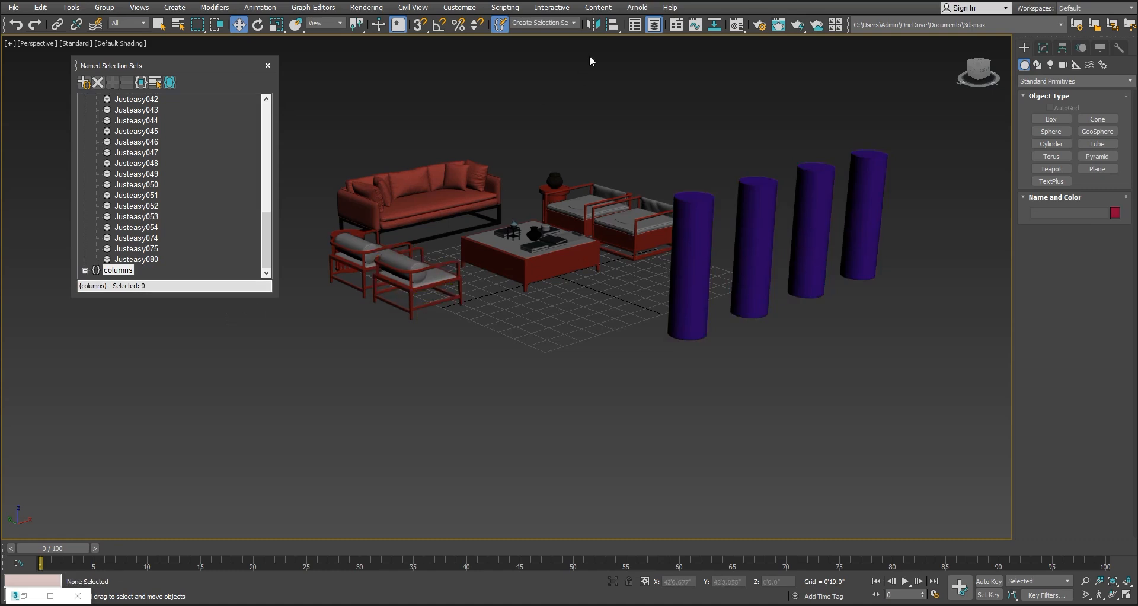
# Recall the columns selection set, then switch the selection to the furniture set
pyautogui.click(573, 23)
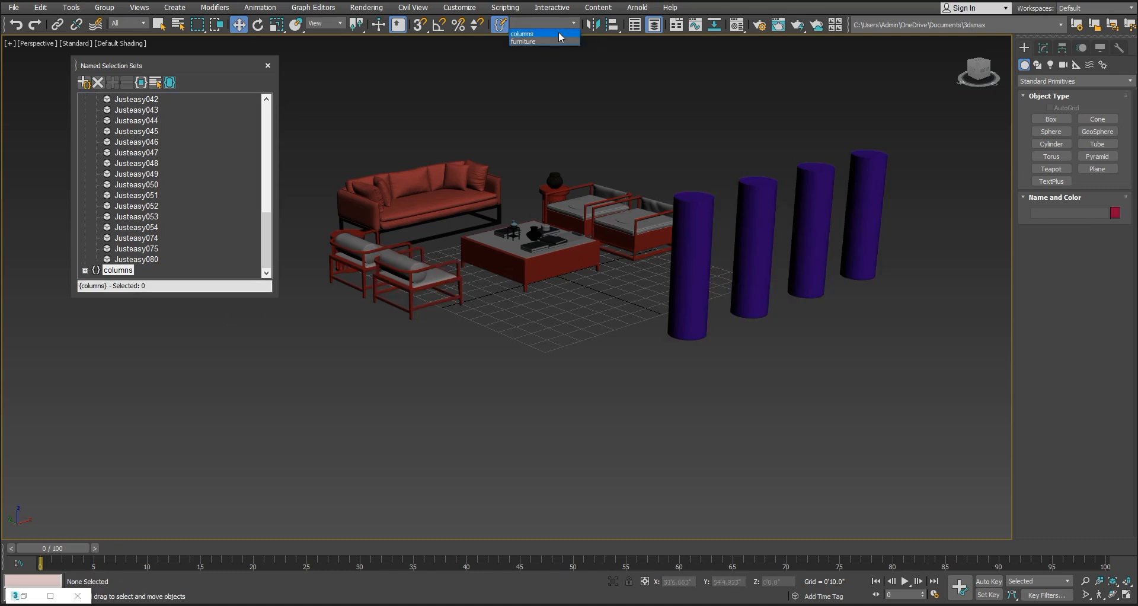
pyautogui.click(557, 37)
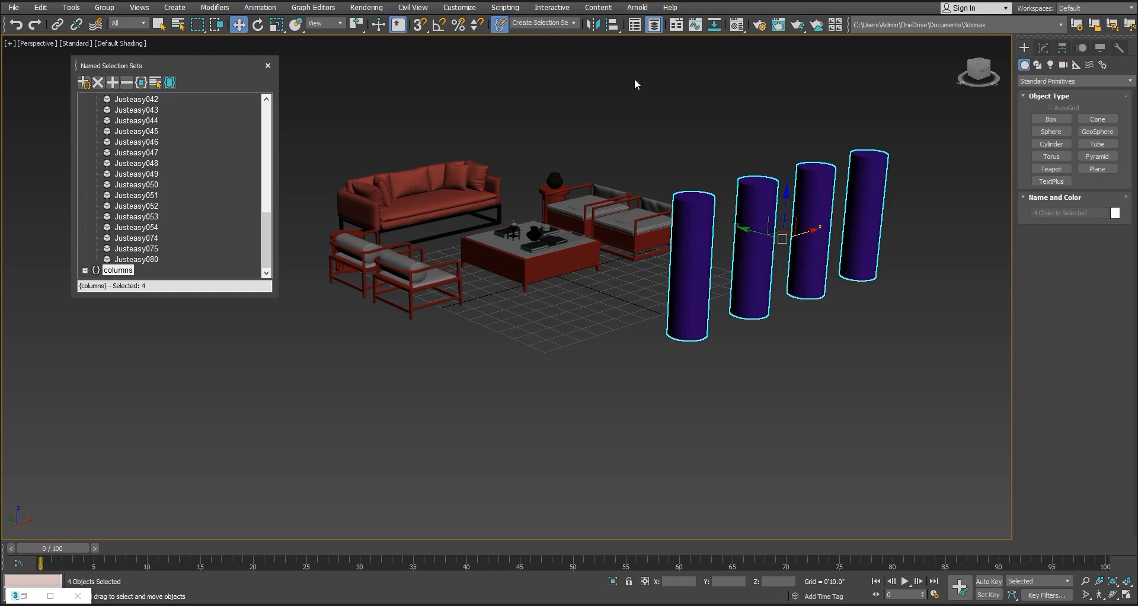
pyautogui.click(573, 23)
pyautogui.click(556, 41)
pyautogui.keyDown('alt'); pyautogui.moveTo(682, 182); pyautogui.dragTo(681, 218, button='middle'); pyautogui.keyUp('alt')
pyautogui.moveTo(497, 157); pyautogui.dragTo(562, 134, button='middle')
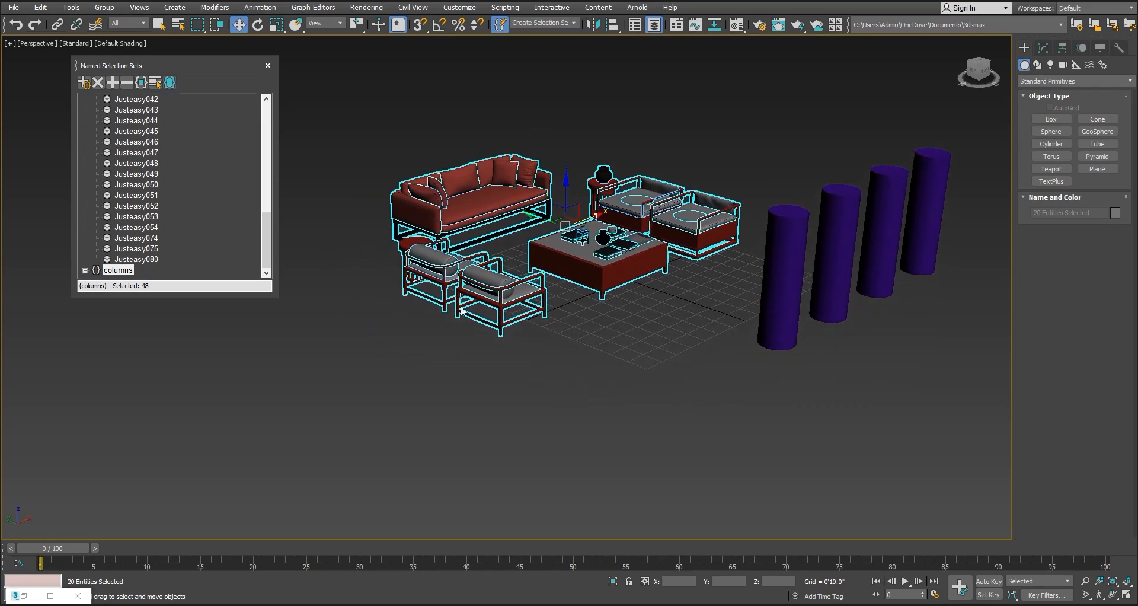
# Delete the columns set from the named selection sets, leaving the furniture set in the list
pyautogui.scroll(4, 241, 196)
pyautogui.scroll(2, 240, 192)
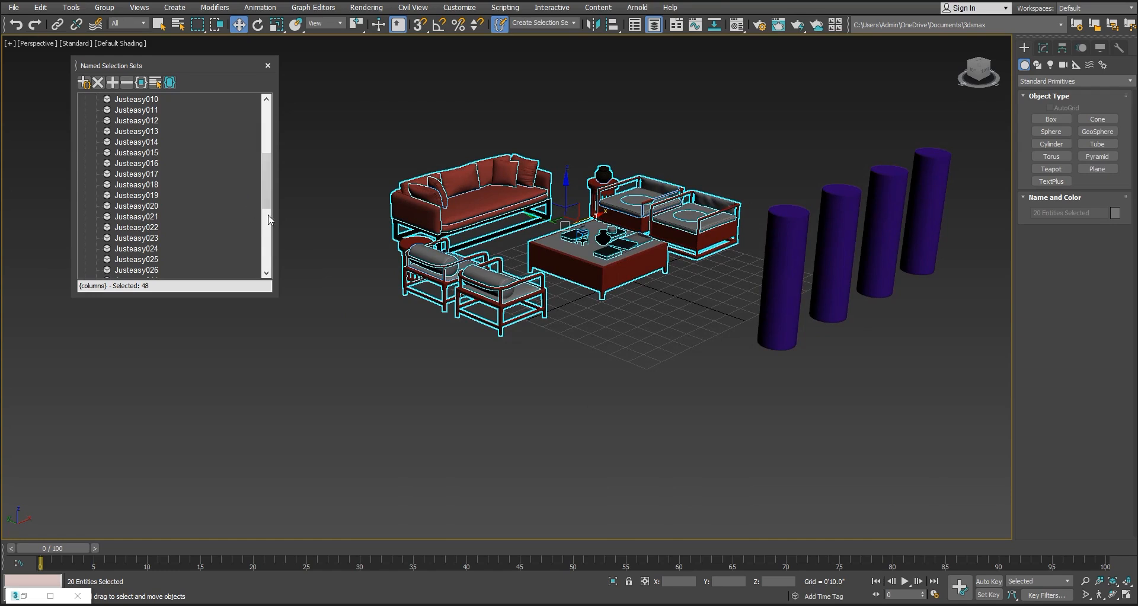
pyautogui.moveTo(271, 191); pyautogui.dragTo(267, 265)
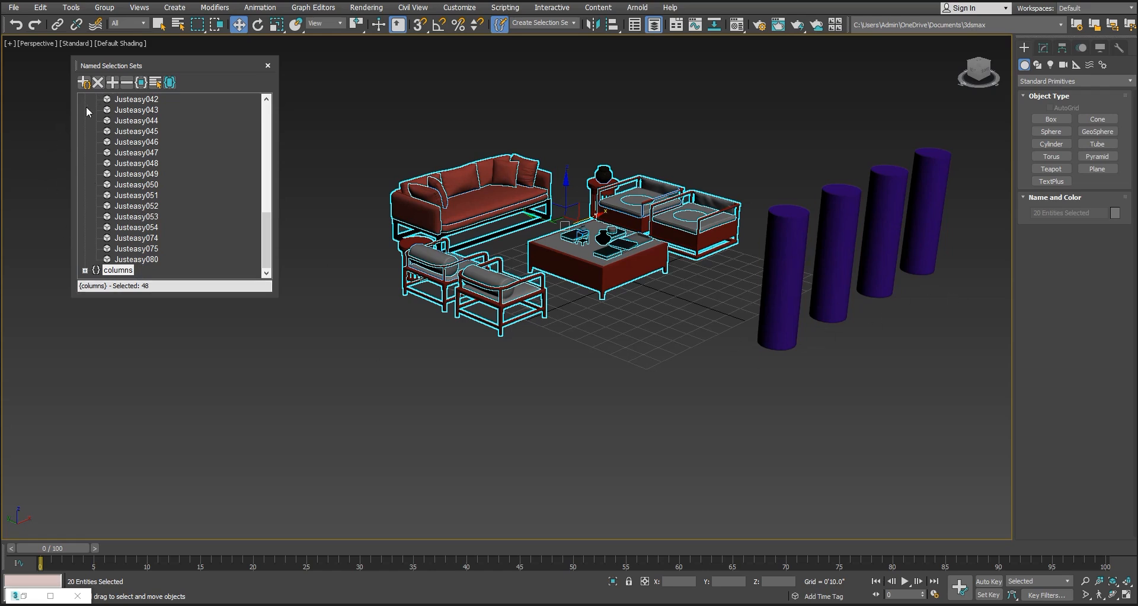
pyautogui.click(98, 83)
pyautogui.moveTo(264, 160); pyautogui.dragTo(251, 268)
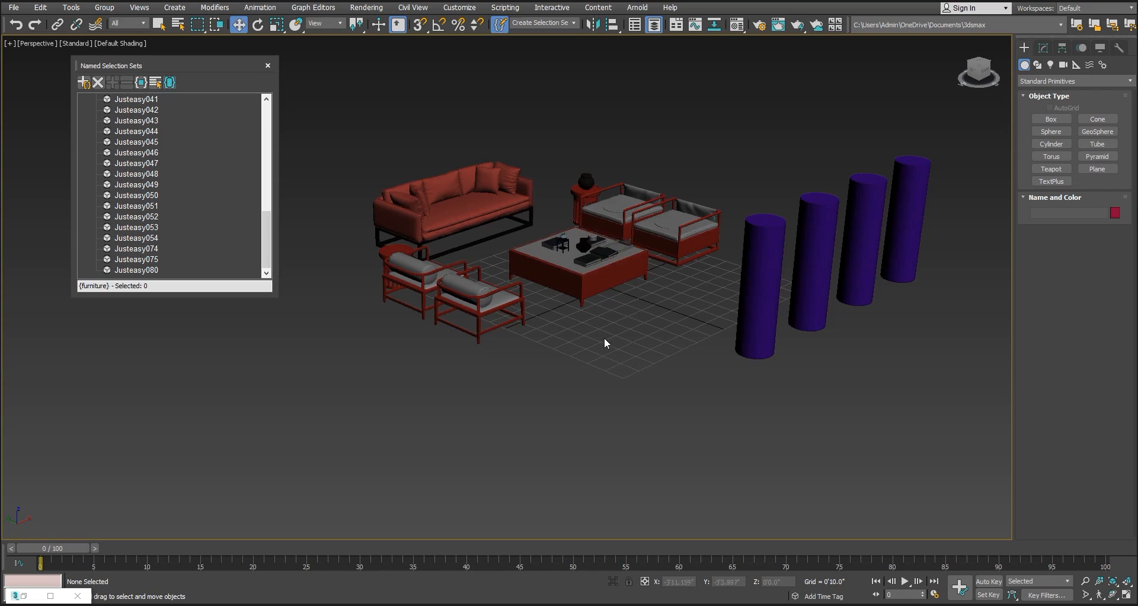
# Select the decoration group on the coffee table, switch to all objects in the furniture set, and clear the selection
pyautogui.click(588, 261)
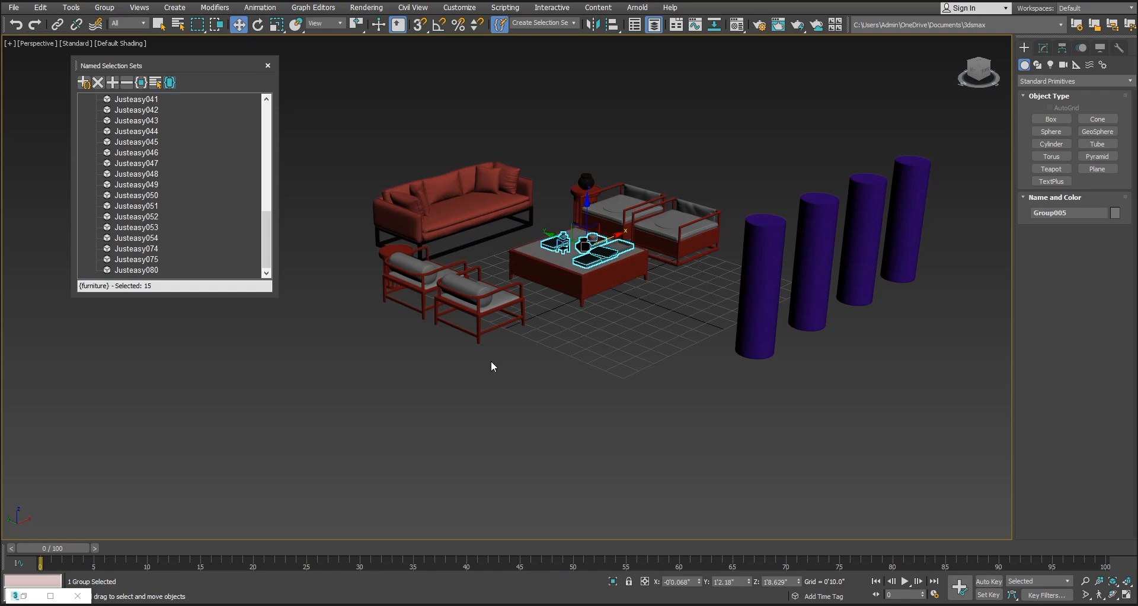
pyautogui.click(142, 83)
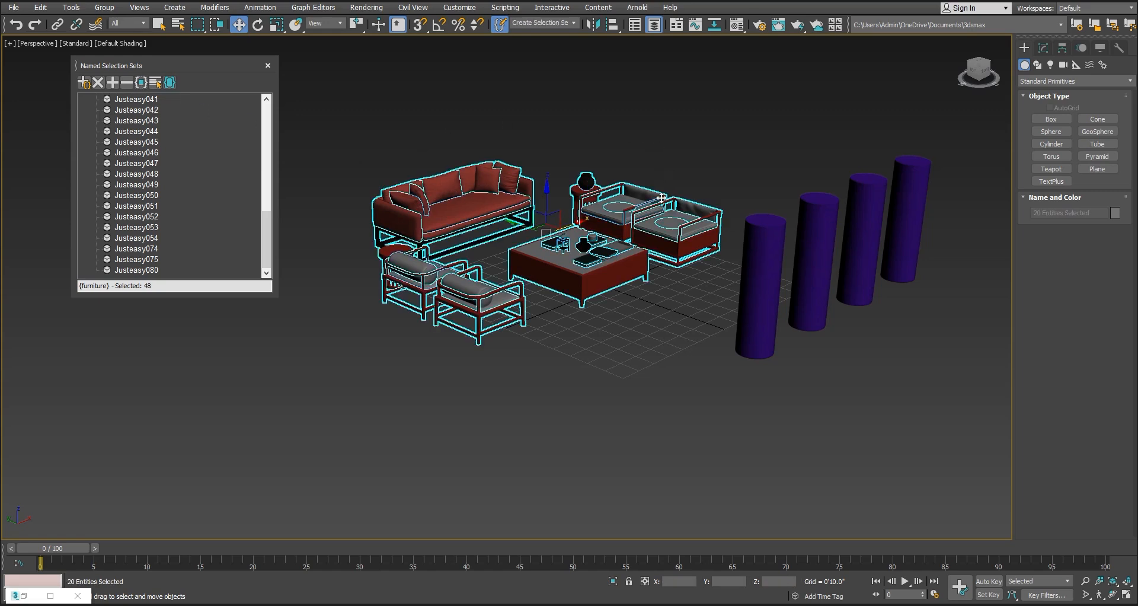
pyautogui.click(296, 74)
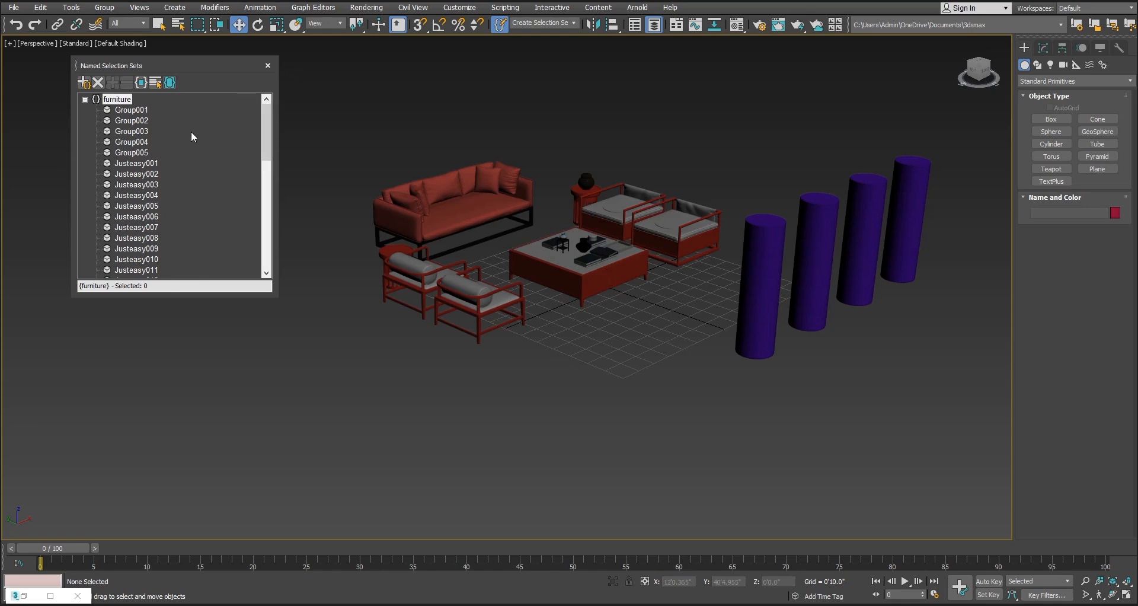
# Toggle the visibility of Justeasy002 off and on in the by-name object list, select it by name, and clear the selection
pyautogui.click(155, 84)
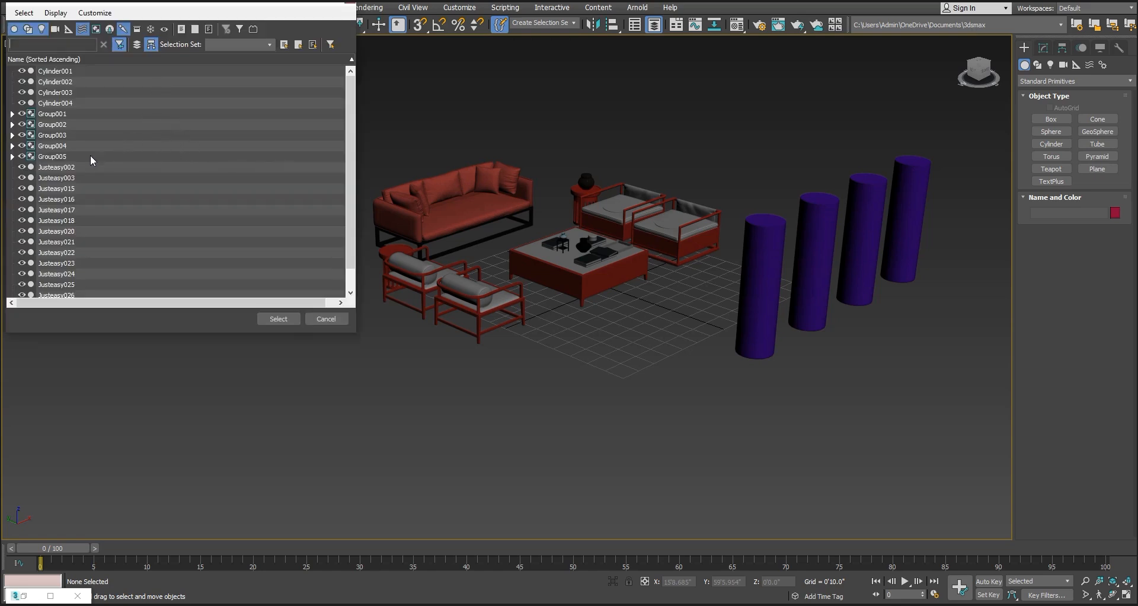
pyautogui.click(21, 167)
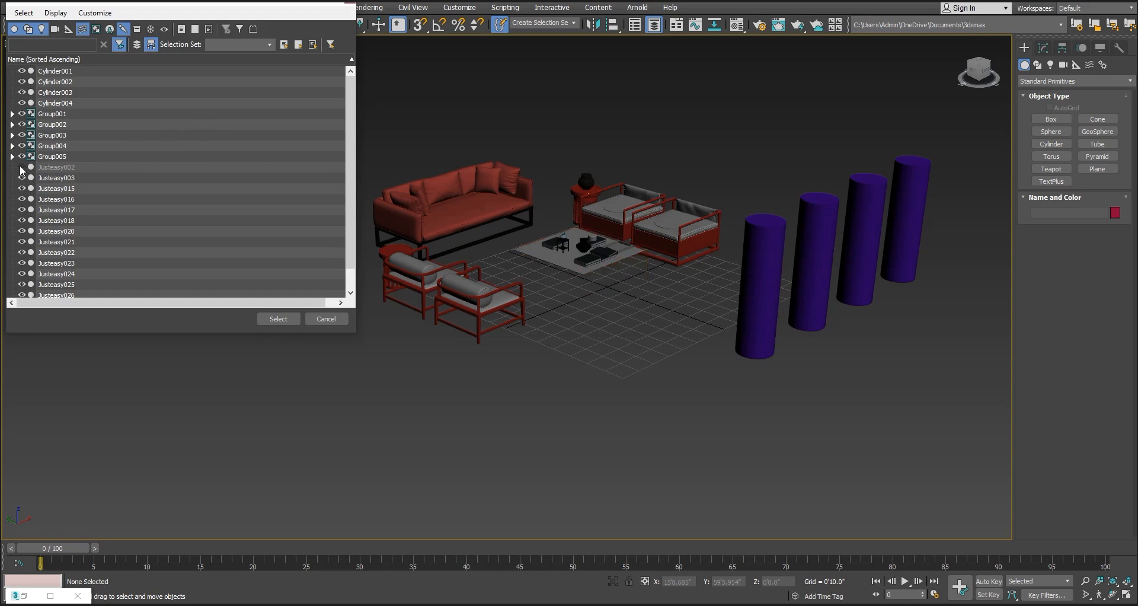
pyautogui.click(21, 168)
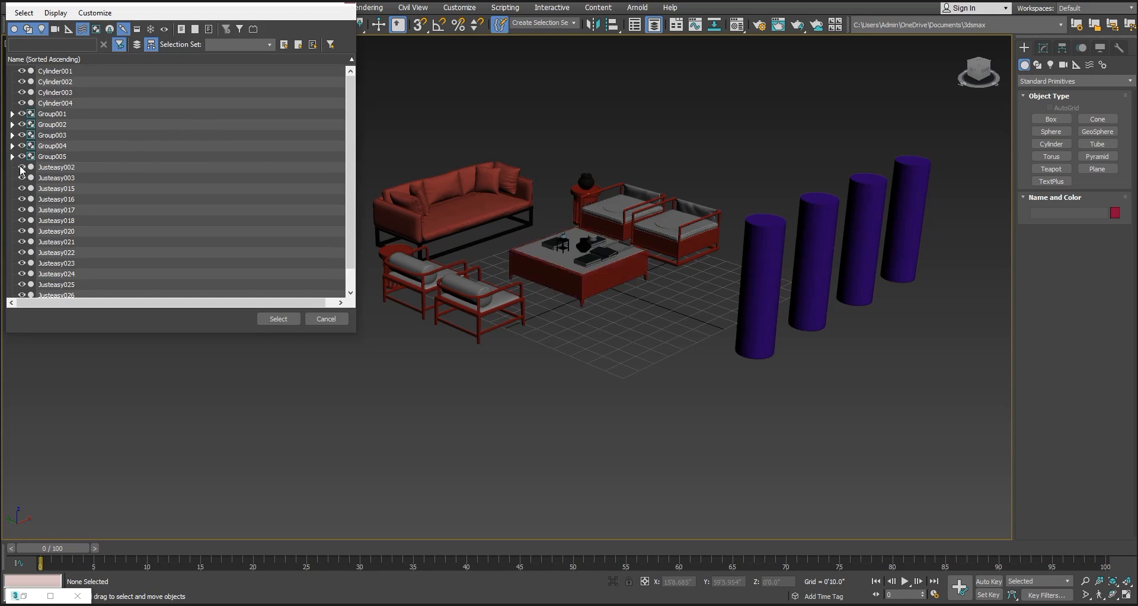
pyautogui.click(54, 169)
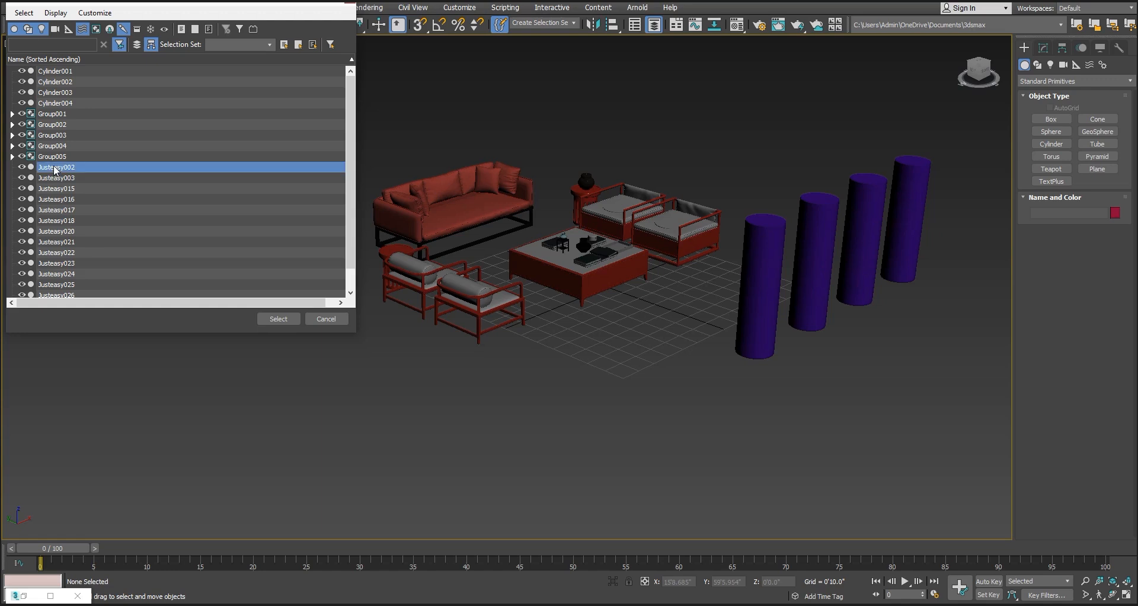
pyautogui.click(276, 319)
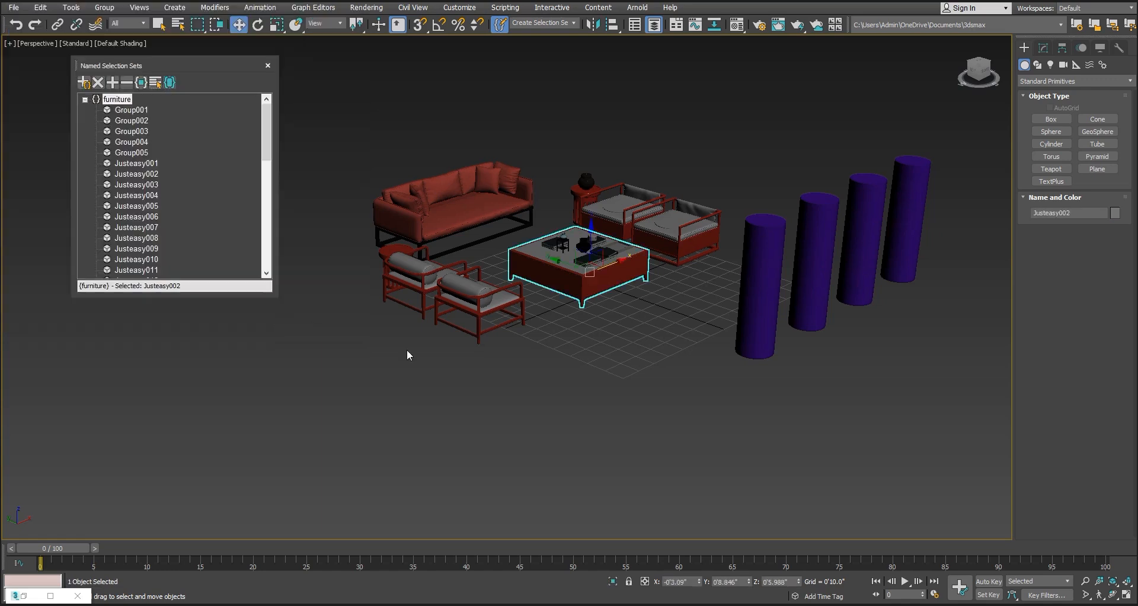
pyautogui.click(646, 347)
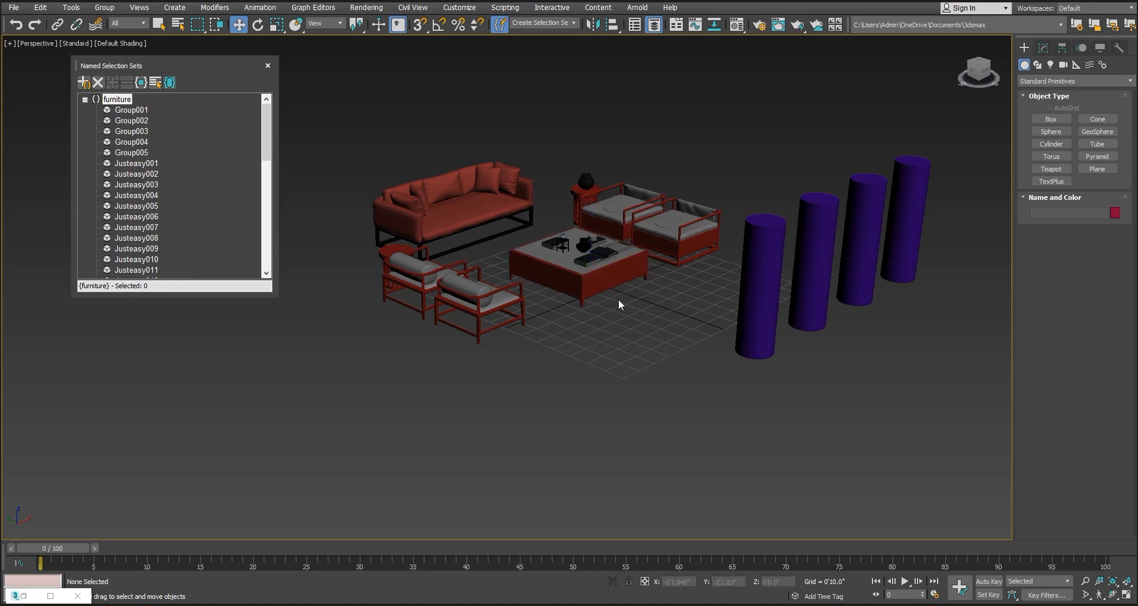
# Select the vase on the side table and highlight it within the furniture set's object list
pyautogui.scroll(5, 617, 300)
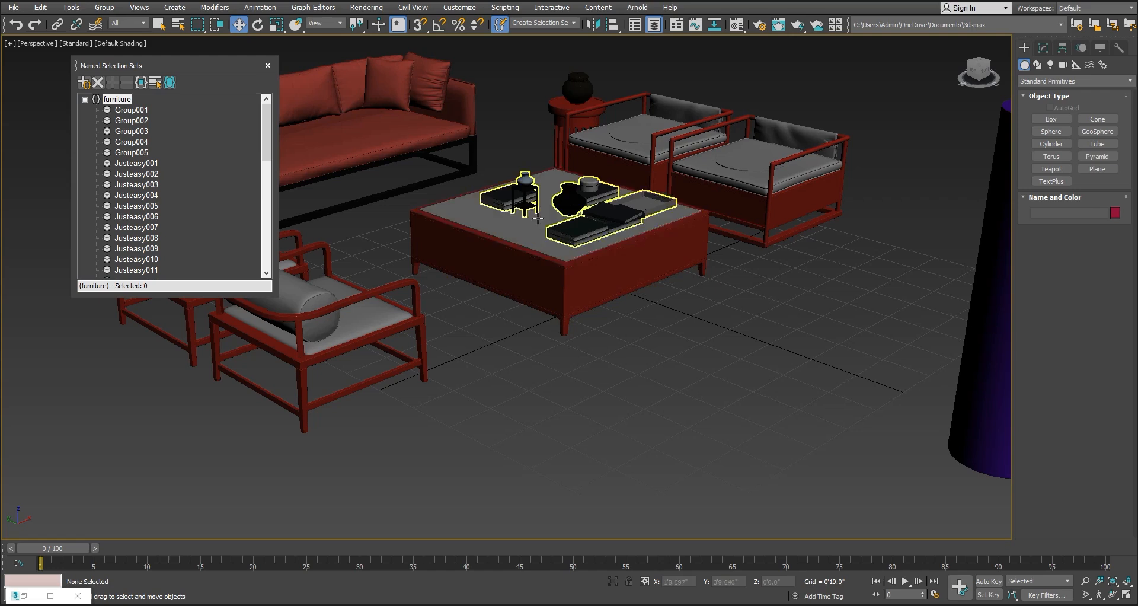
pyautogui.click(568, 95)
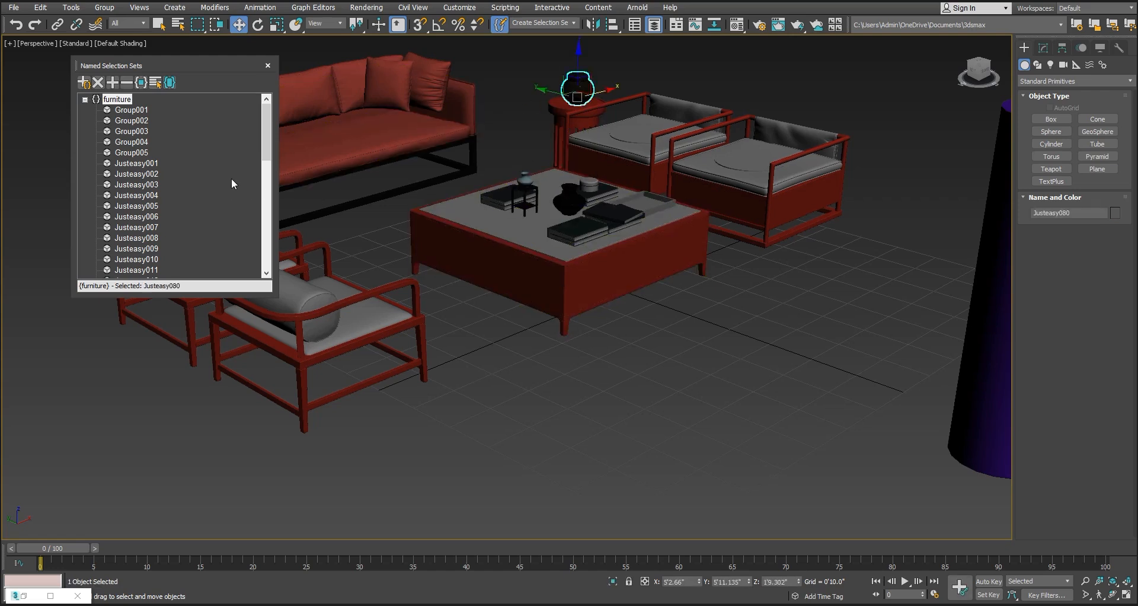
pyautogui.click(170, 83)
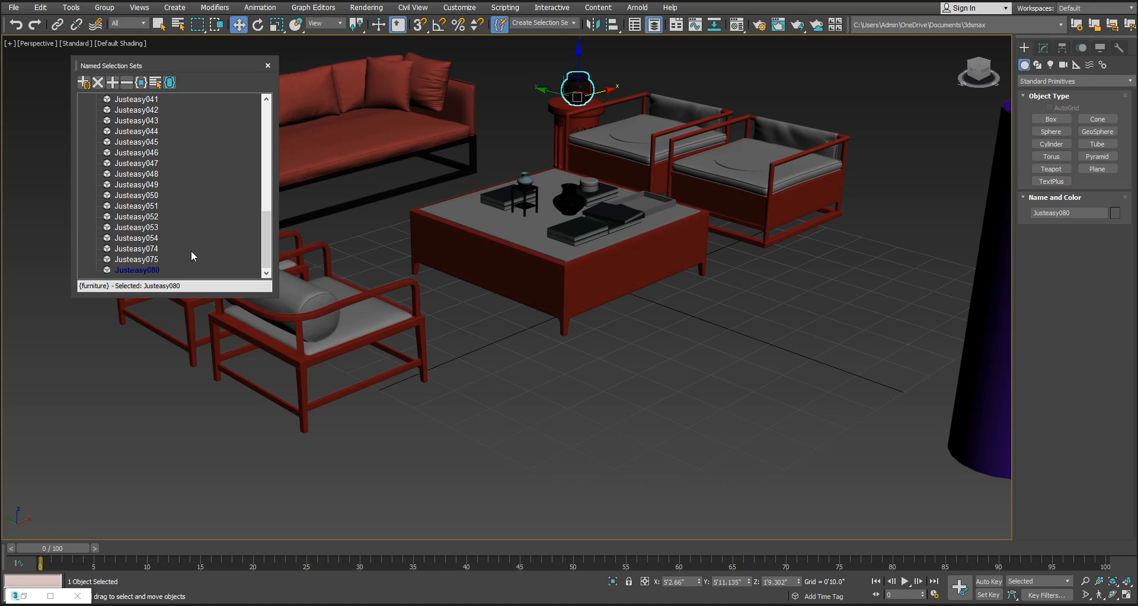
pyautogui.moveTo(265, 240); pyautogui.dragTo(272, 112)
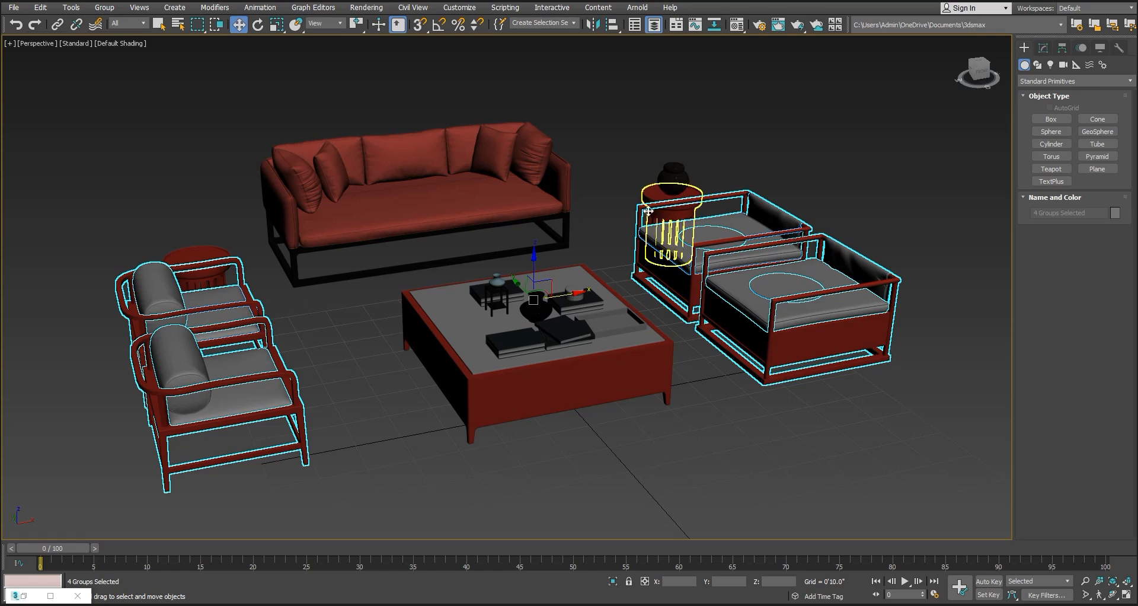
# Mirror the four selected armchair groups across the X axis with No Clone
pyautogui.click(593, 25)
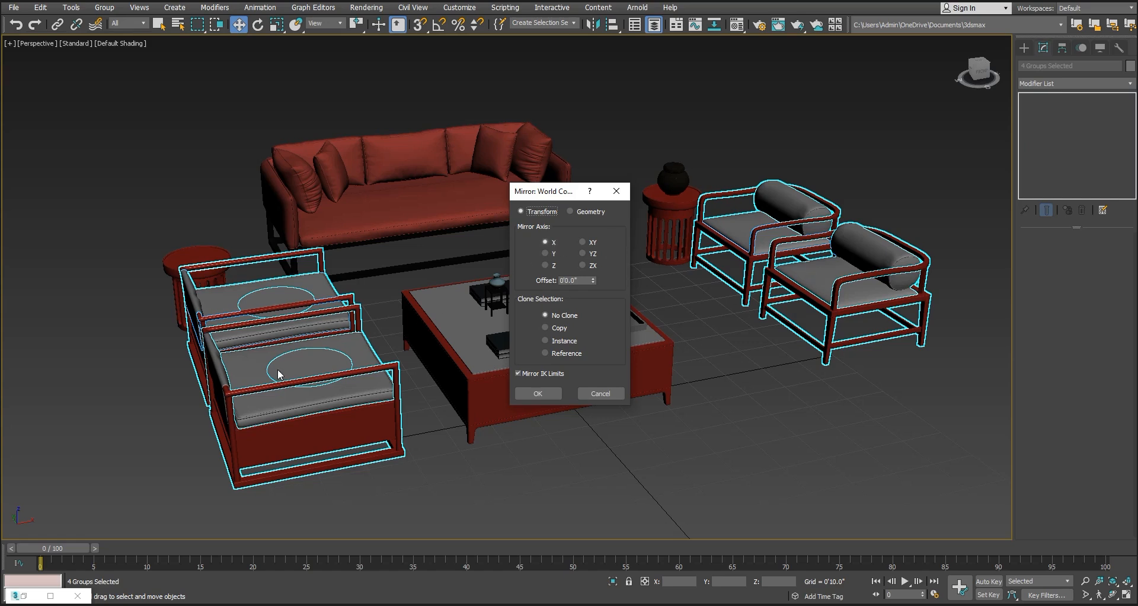
pyautogui.click(541, 392)
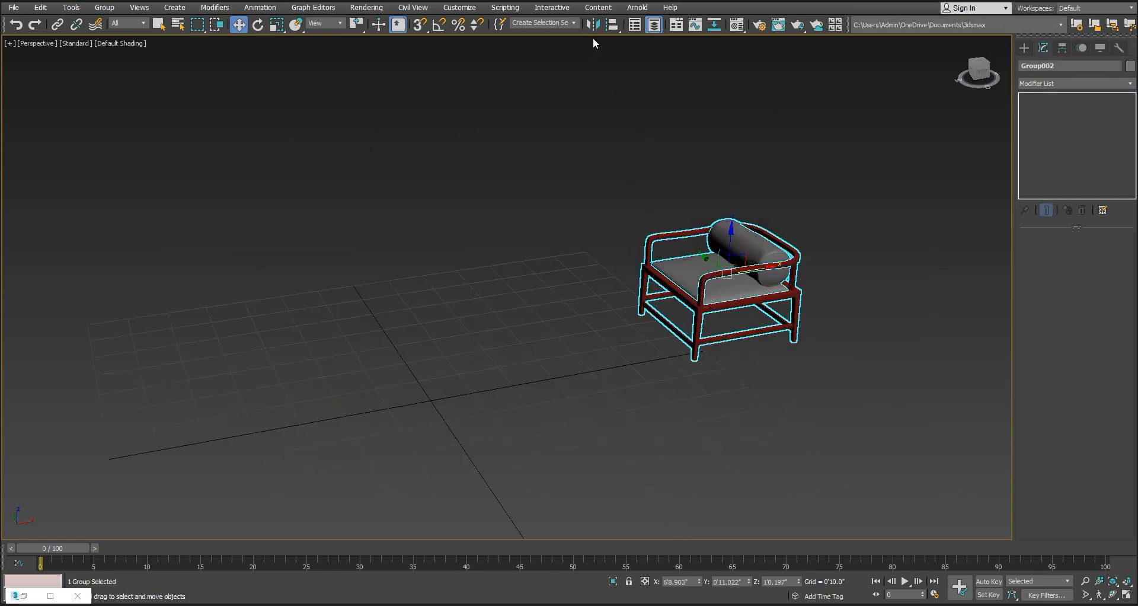
# Mirror the single armchair along the Y axis as a Copy with an offset of 30'
pyautogui.click(593, 25)
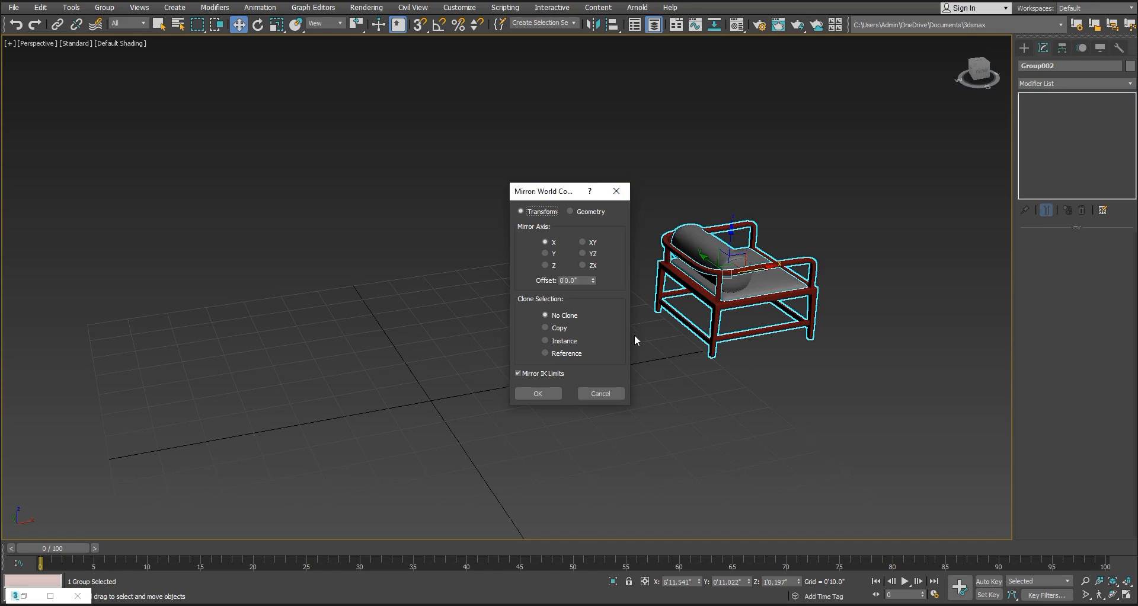
pyautogui.click(554, 253)
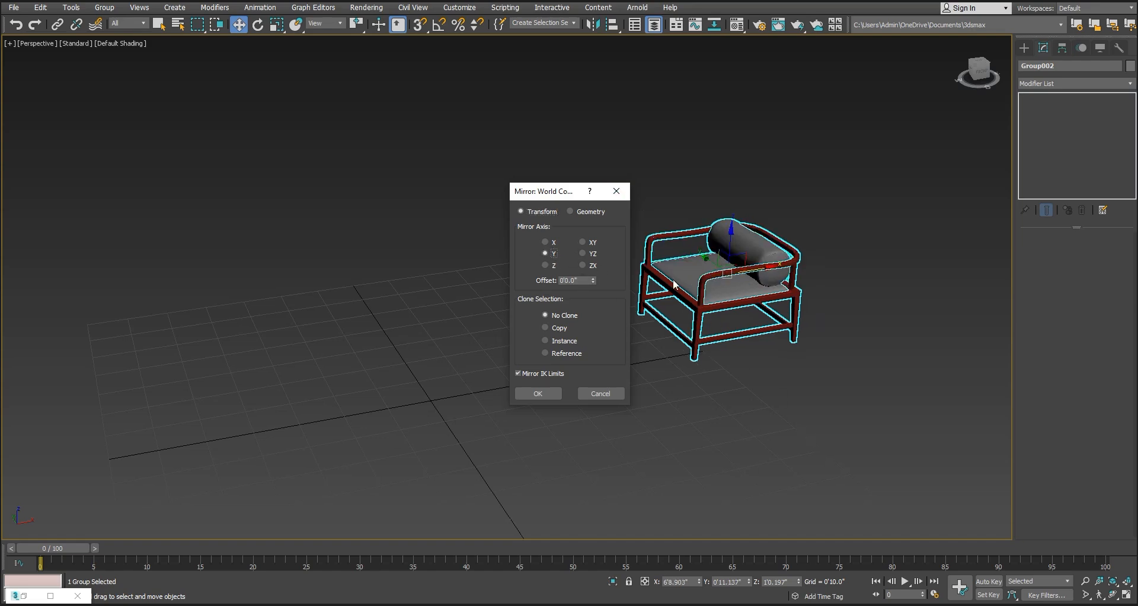
pyautogui.moveTo(554, 196); pyautogui.dragTo(452, 186)
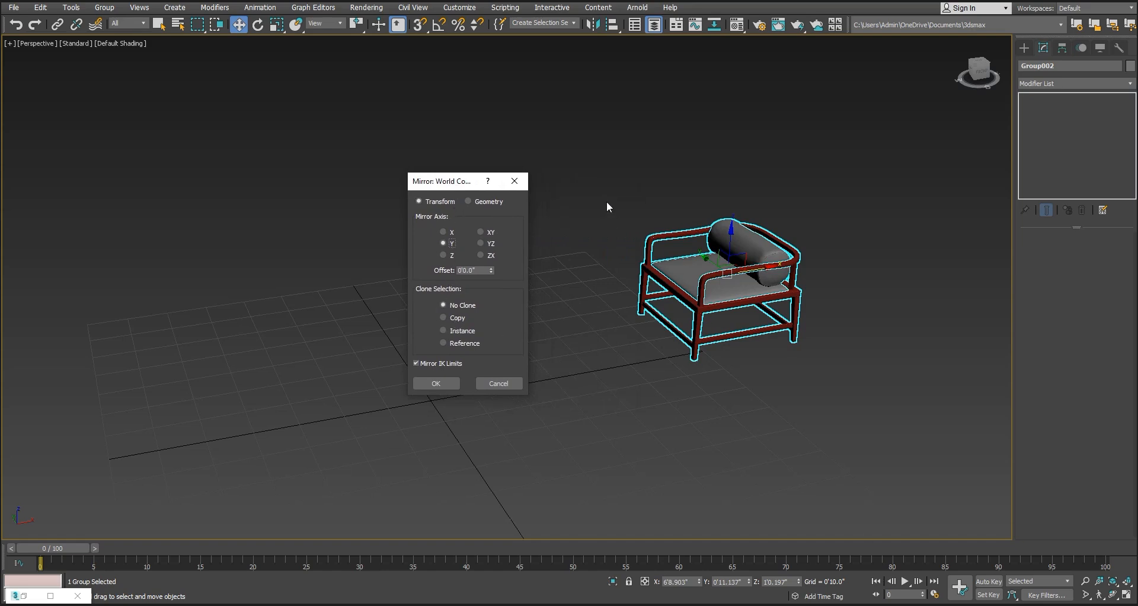
pyautogui.click(456, 318)
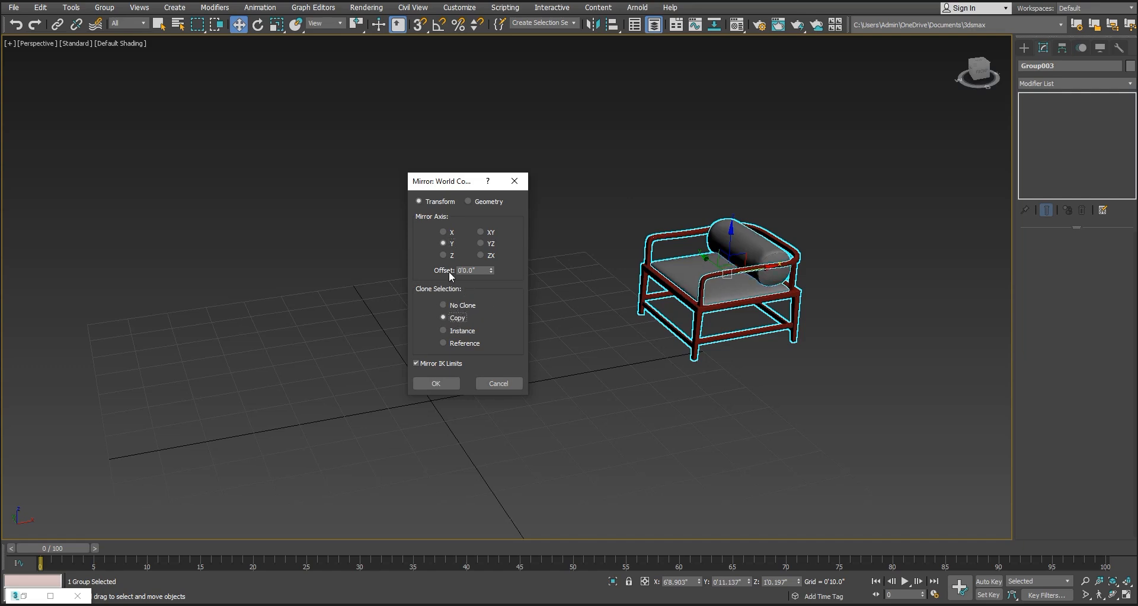
pyautogui.moveTo(492, 268); pyautogui.dragTo(458, 228)
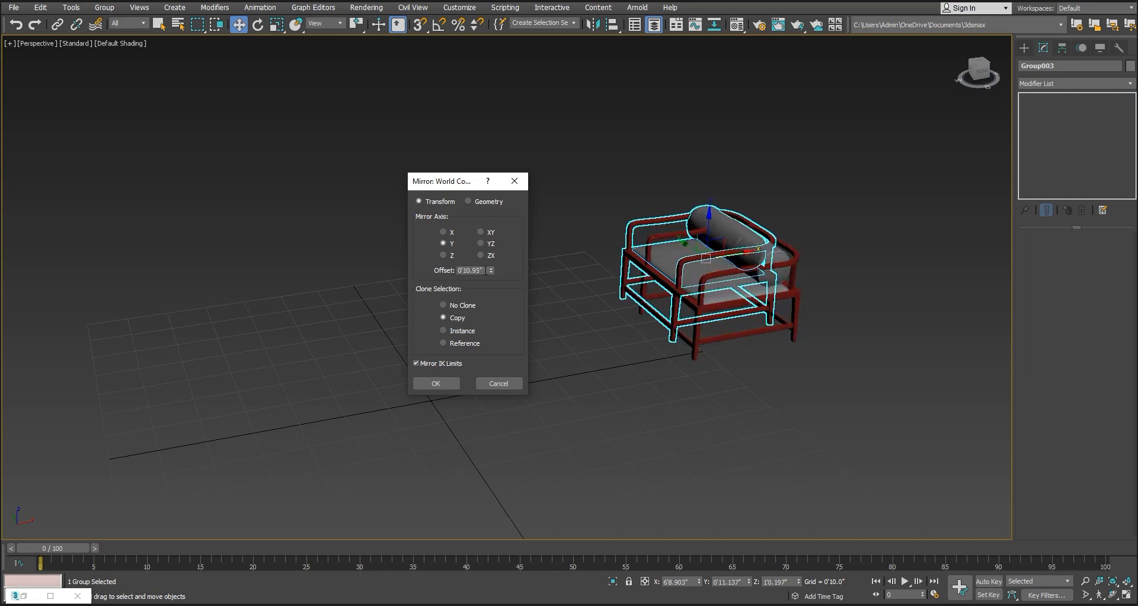
pyautogui.moveTo(486, 270); pyautogui.dragTo(433, 263)
pyautogui.write("30'")
pyautogui.press('Return')
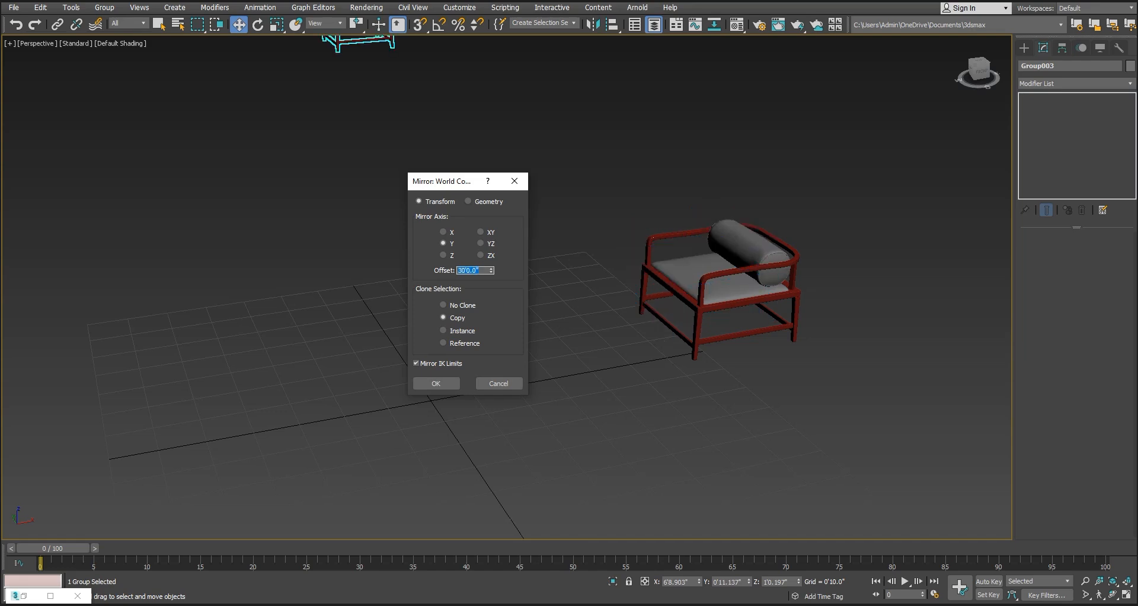
pyautogui.click(443, 380)
# Undo the mirrored copy of the armchair
pyautogui.moveTo(491, 284); pyautogui.dragTo(538, 353, button='middle')
pyautogui.scroll(-4, 538, 355)
pyautogui.hotkey('ctrl', 'z')
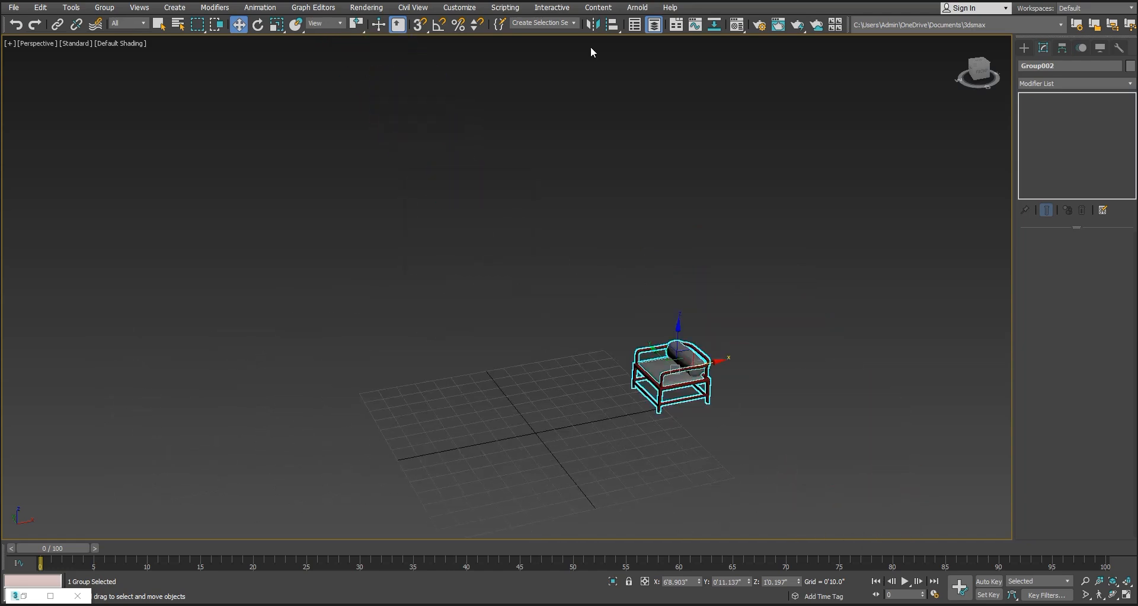
# Preview mirrored copies of the armchair on the Z, XY, YZ and ZX axes, setting the offset to 10'
pyautogui.click(593, 25)
pyautogui.moveTo(545, 200); pyautogui.dragTo(437, 182)
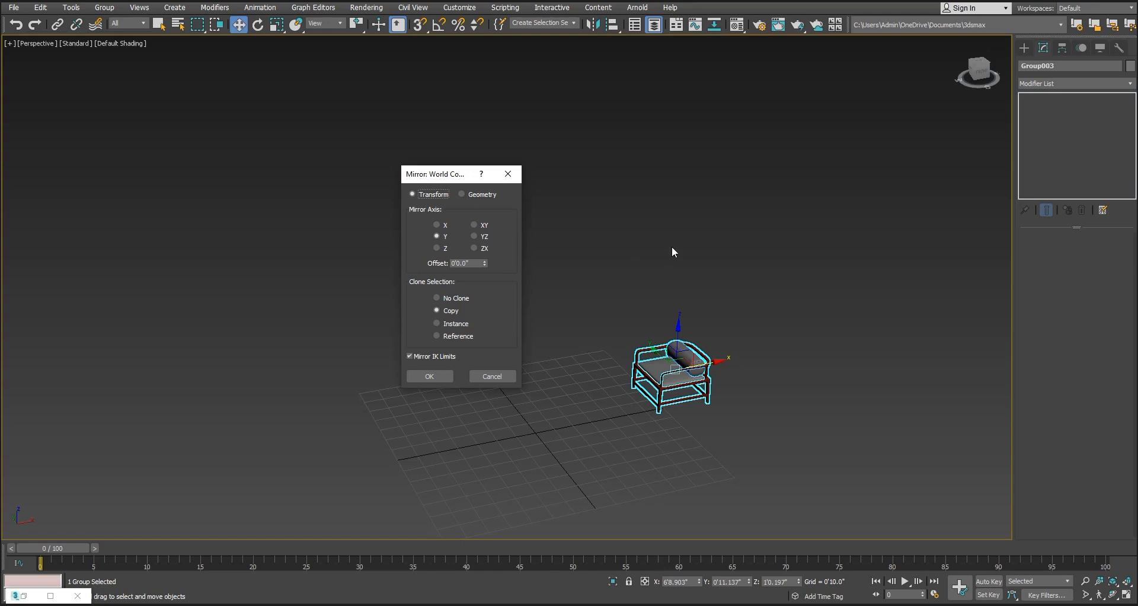
pyautogui.click(437, 248)
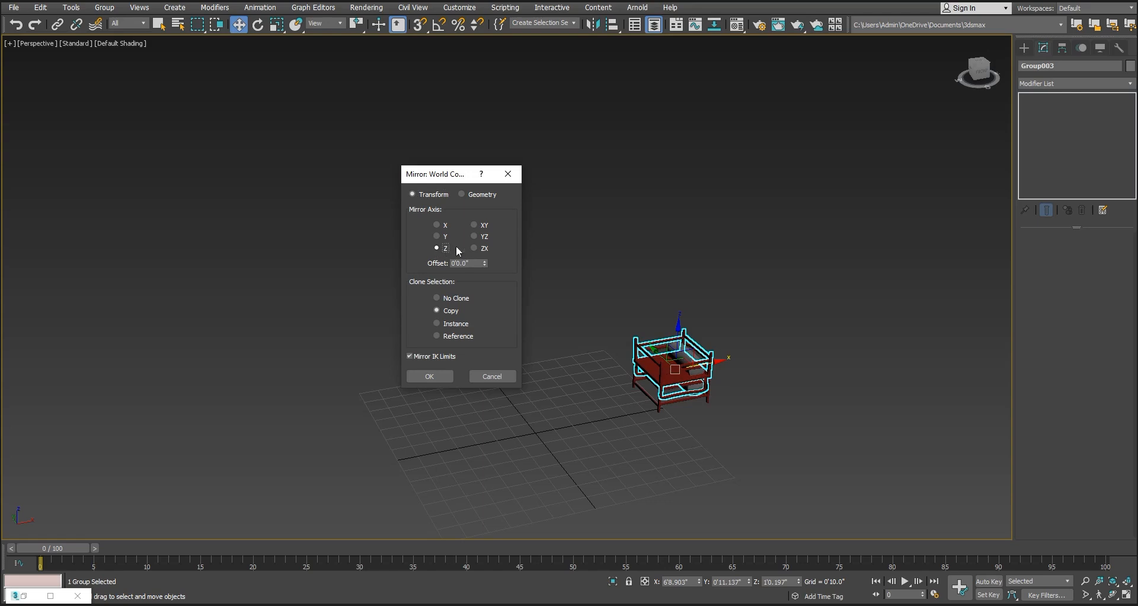
pyautogui.click(484, 227)
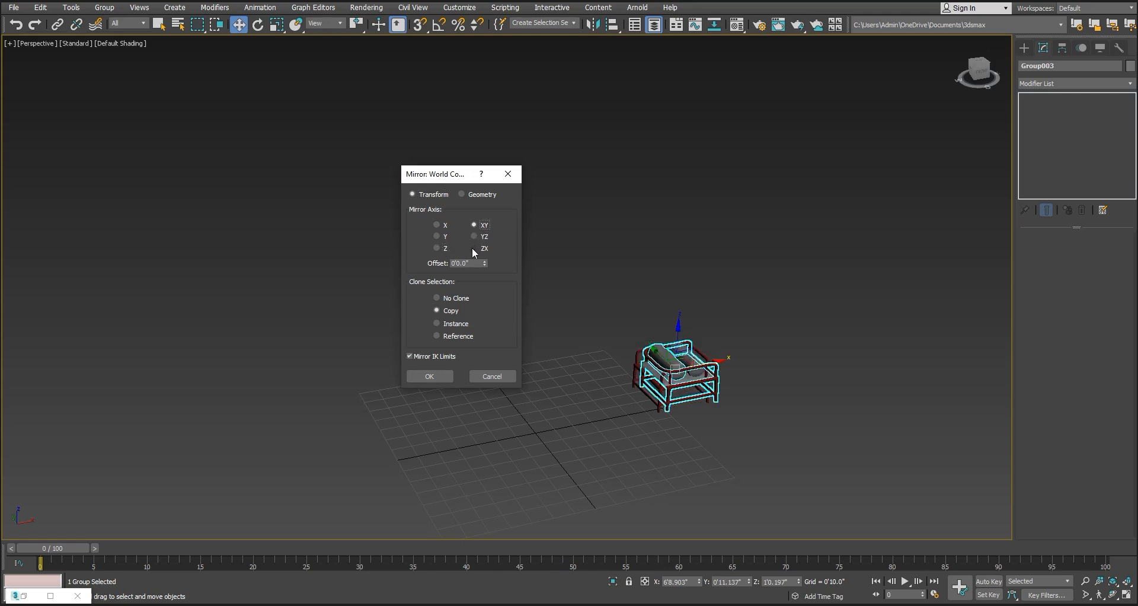
pyautogui.click(472, 263)
pyautogui.write('10')
pyautogui.press('Return')
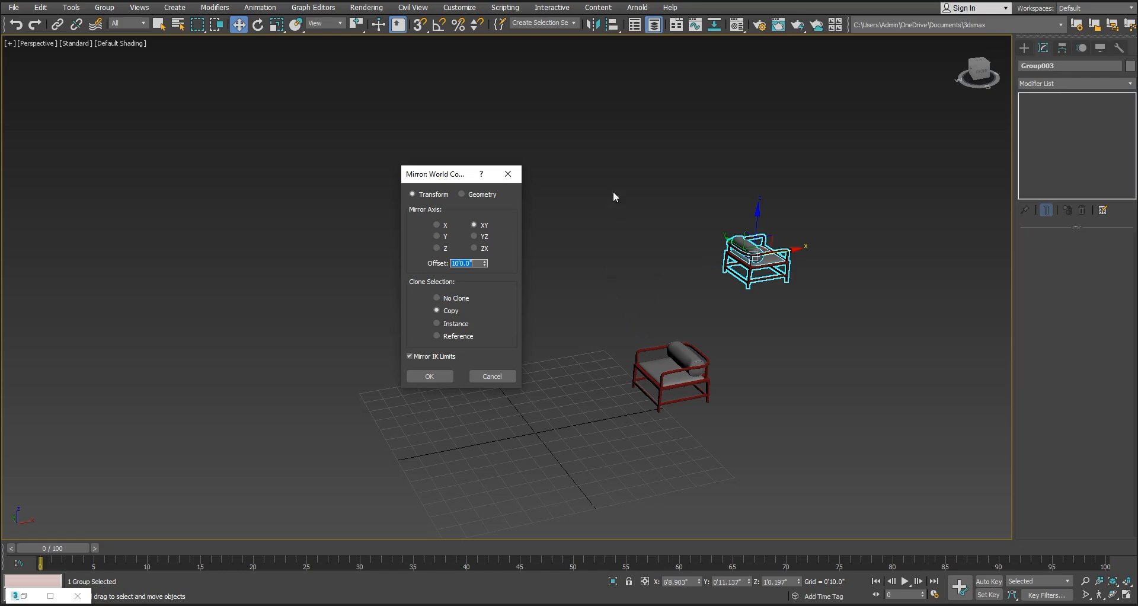
pyautogui.click(484, 236)
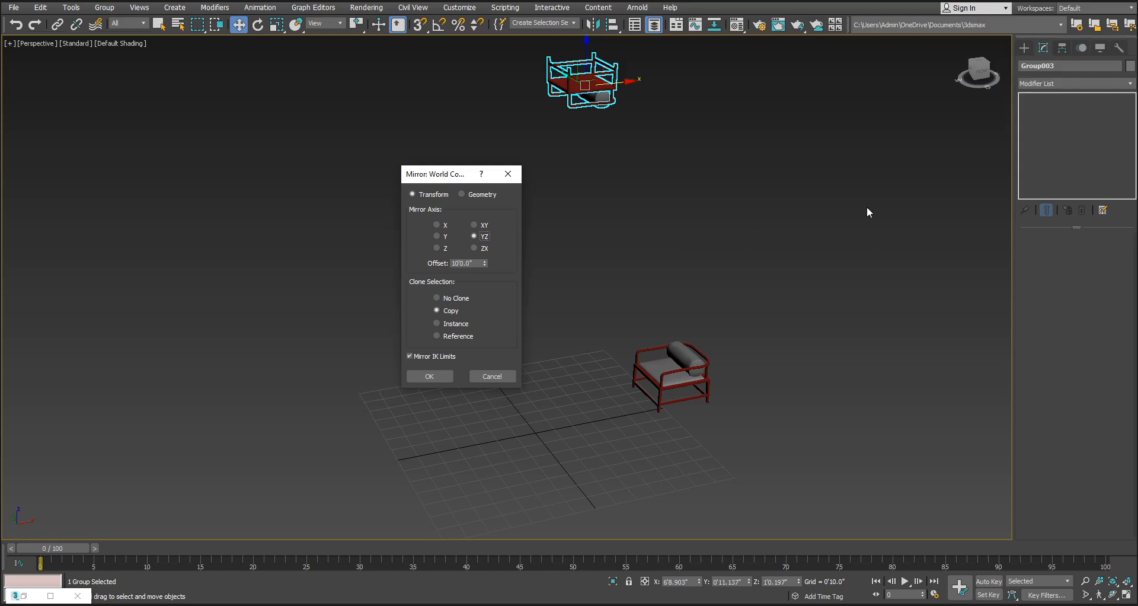
pyautogui.click(485, 248)
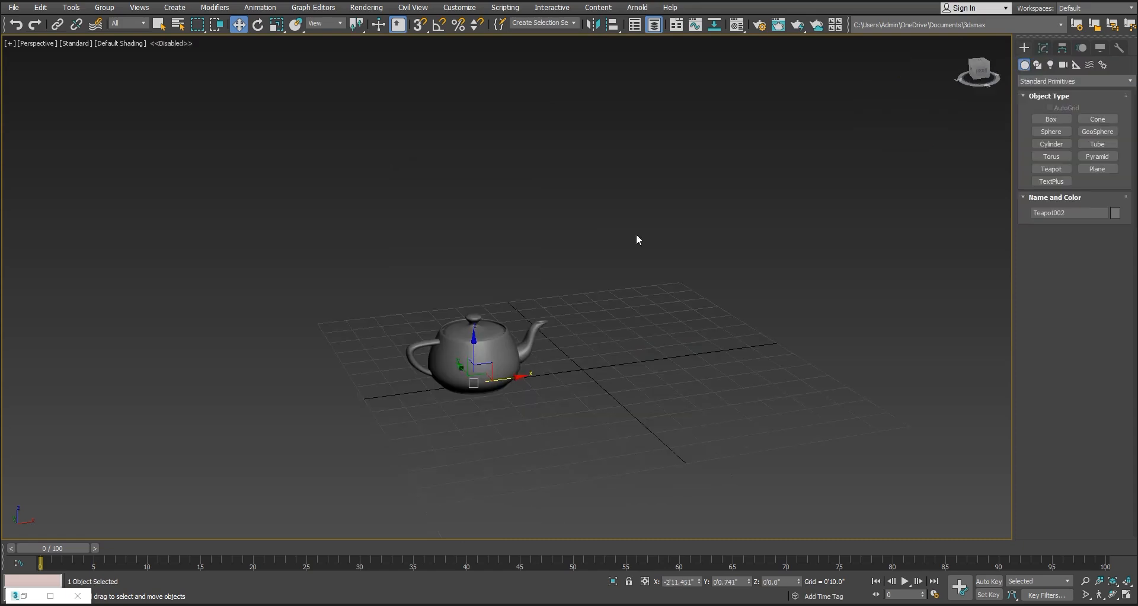
# Mirror the teapot along the X axis as a Copy with an offset of 5'
pyautogui.click(593, 26)
pyautogui.moveTo(552, 191); pyautogui.dragTo(807, 186)
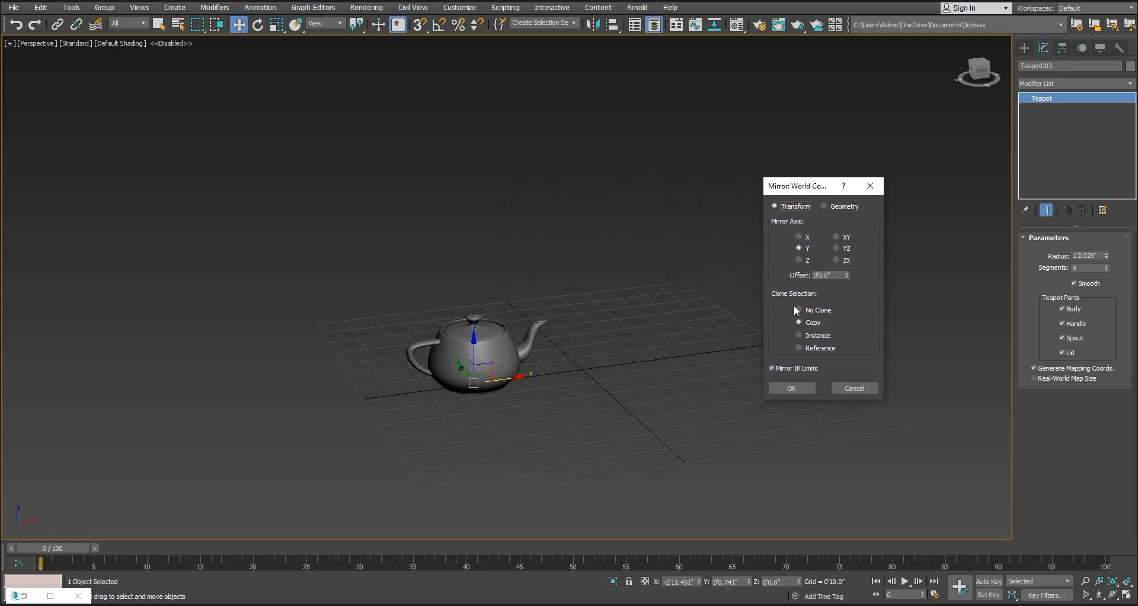
pyautogui.click(805, 238)
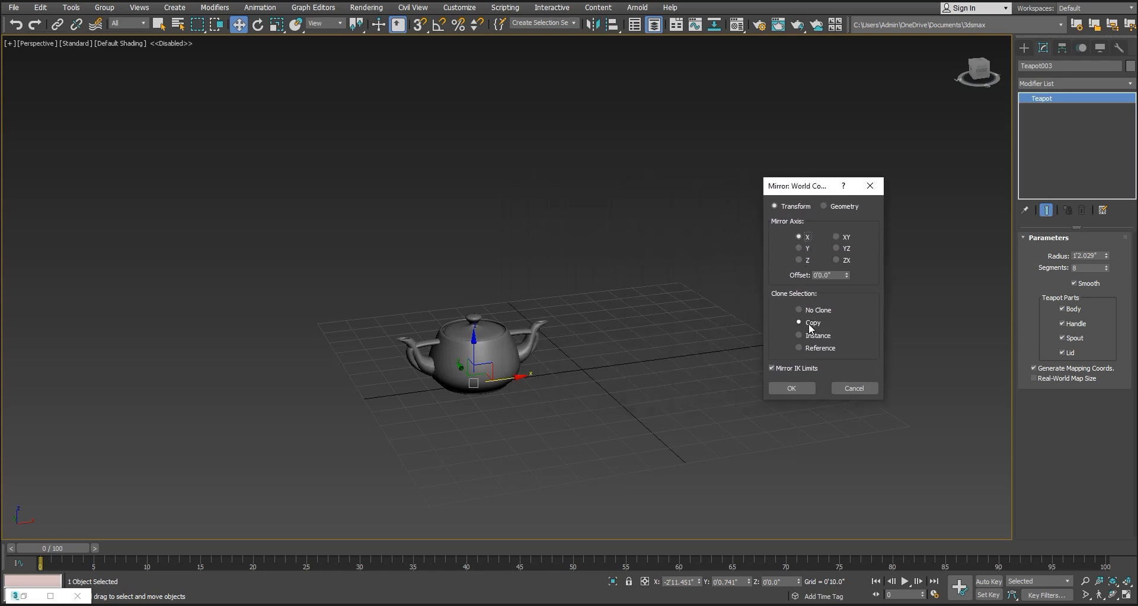
pyautogui.click(832, 275)
pyautogui.moveTo(832, 274); pyautogui.dragTo(771, 272)
pyautogui.write('5')
pyautogui.press('Return')
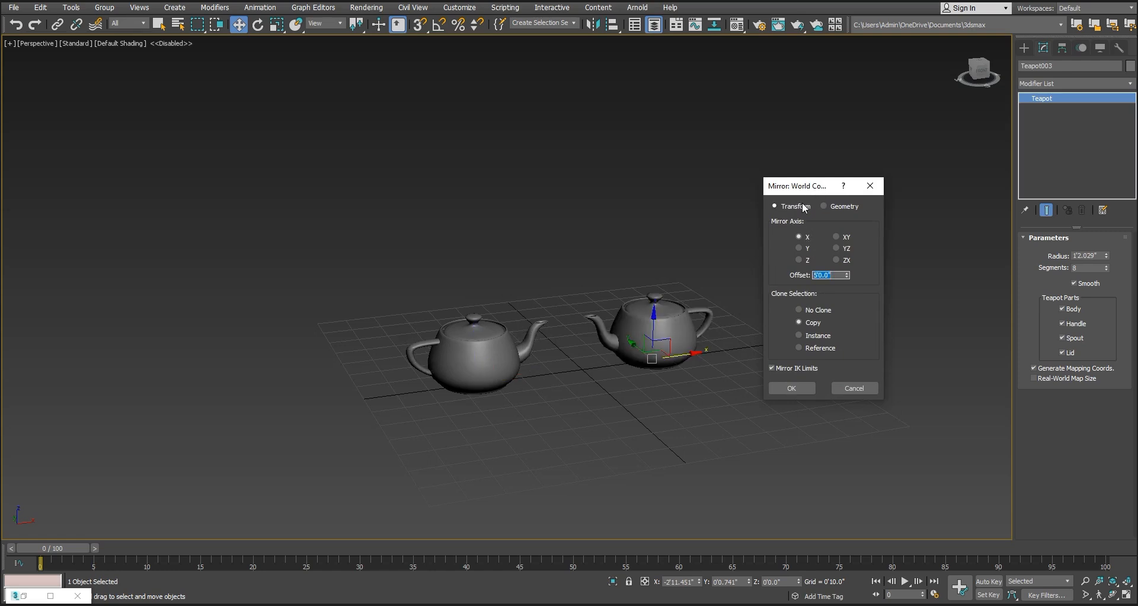
pyautogui.click(796, 387)
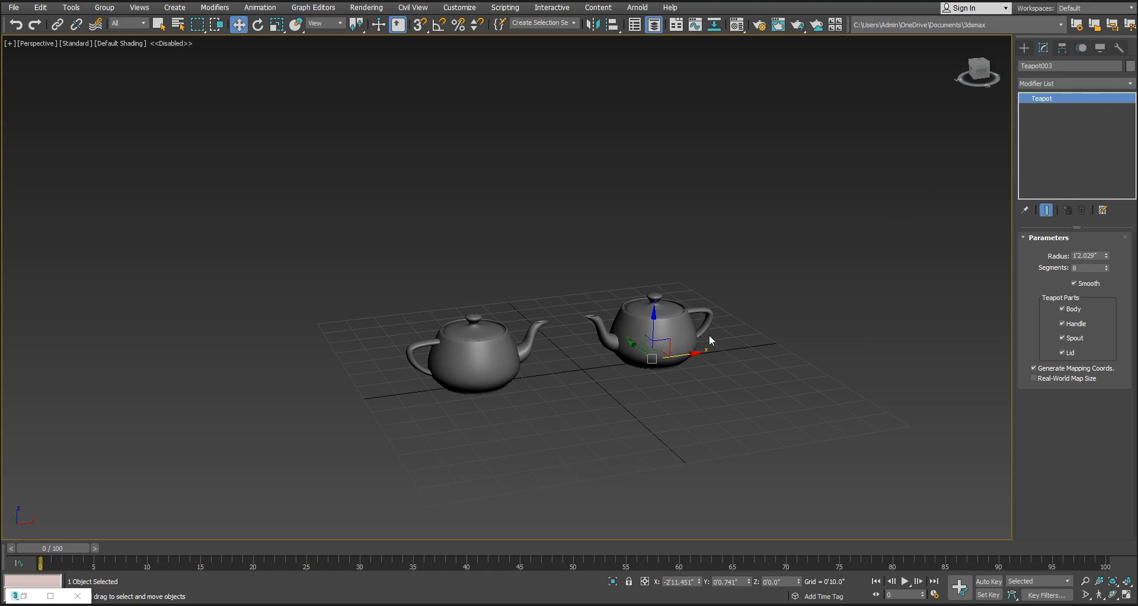
# Delete the mirrored teapot and mirror the original along X as a Copy with a 5' offset, using the Geometry mirror type
pyautogui.press('Delete')
pyautogui.hotkey('ctrl', 'z')
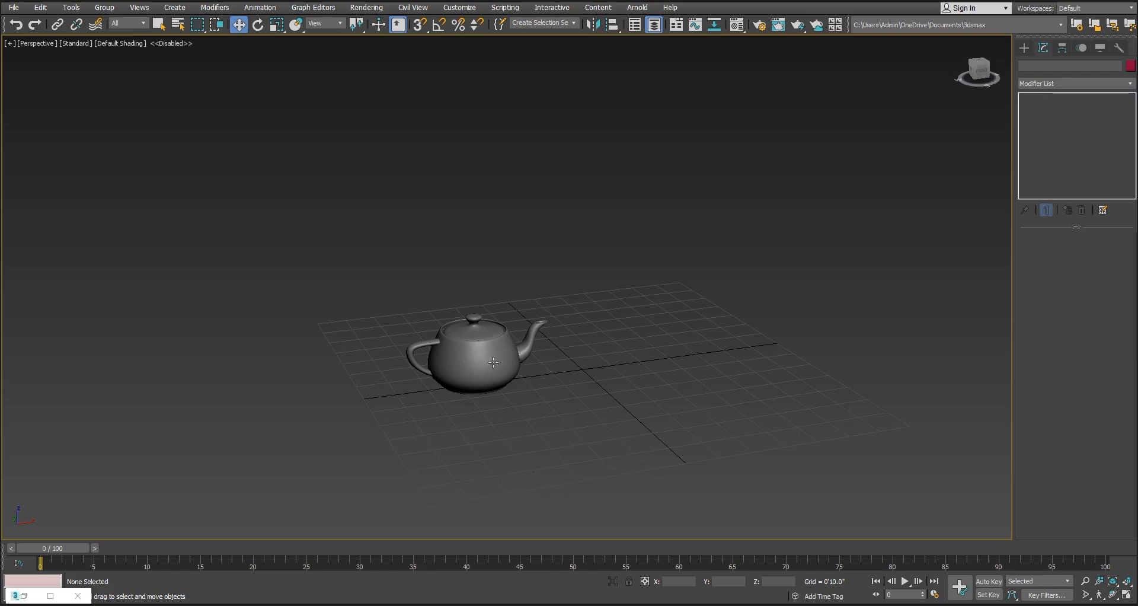
pyautogui.click(593, 25)
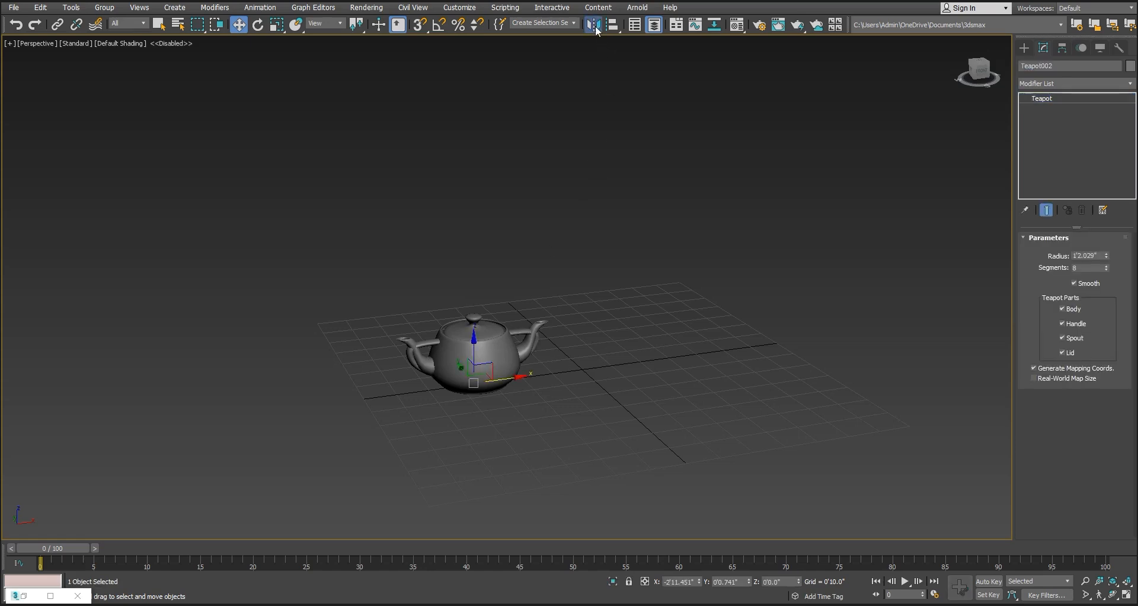
pyautogui.moveTo(558, 193); pyautogui.dragTo(727, 116)
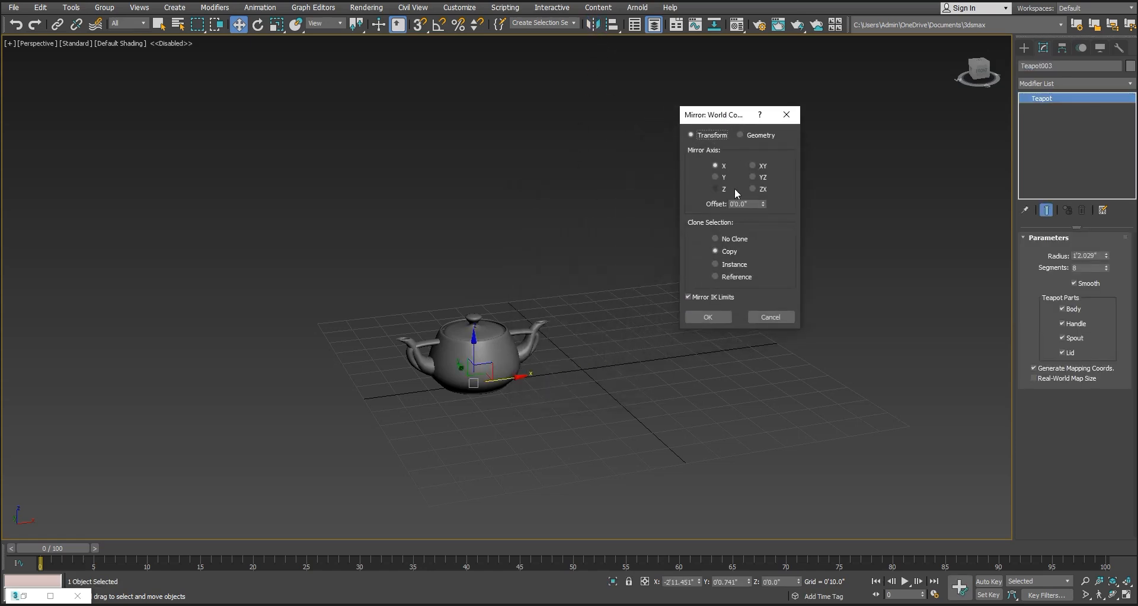
pyautogui.write('5')
pyautogui.press('Return')
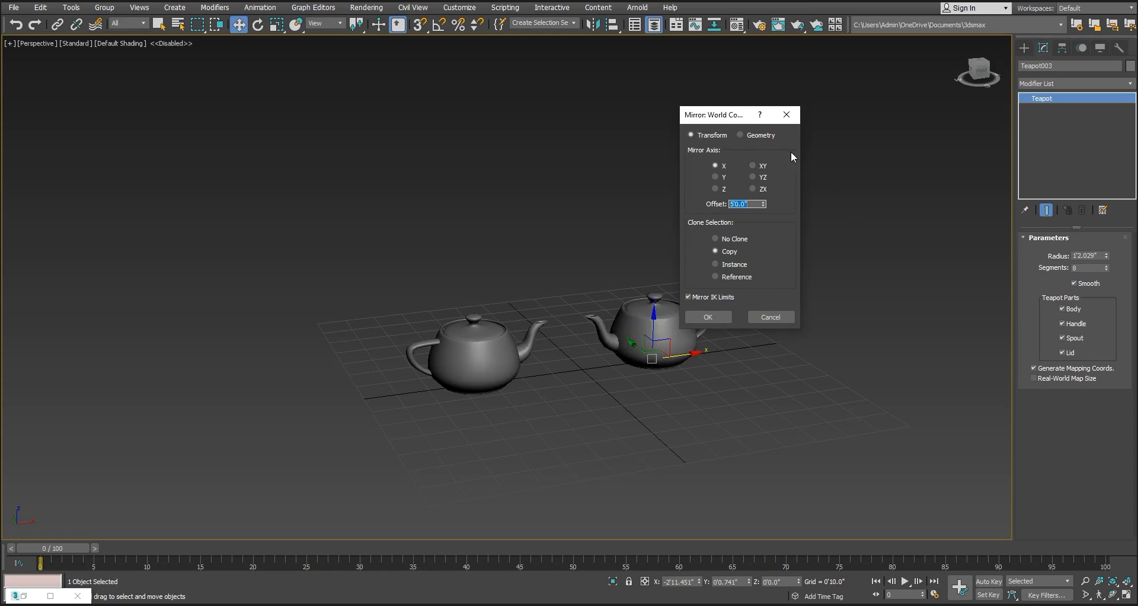
pyautogui.click(764, 135)
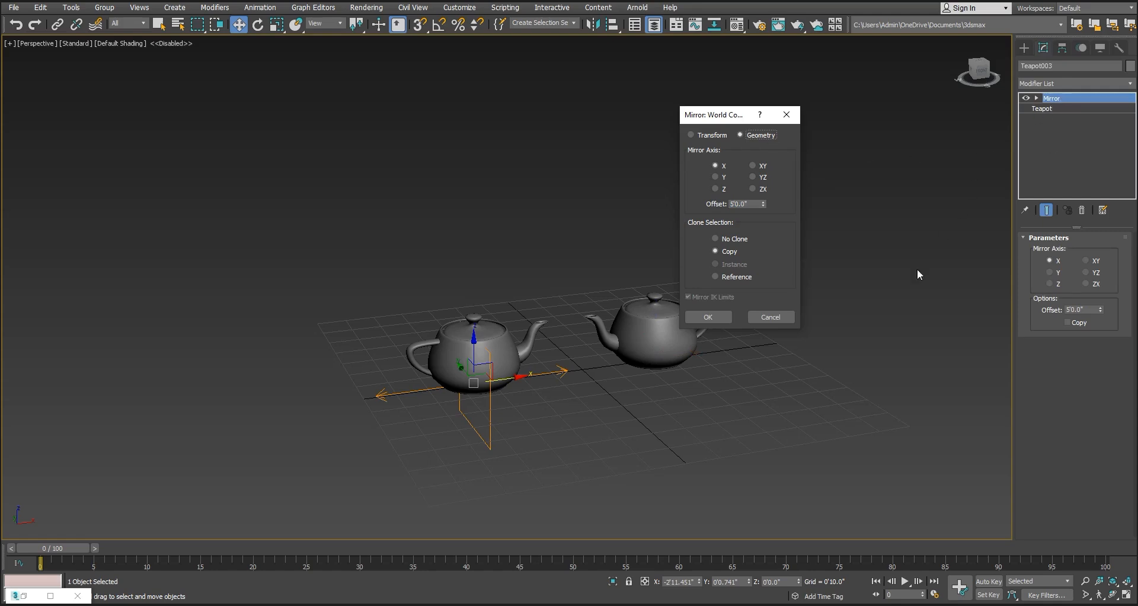
pyautogui.click(722, 318)
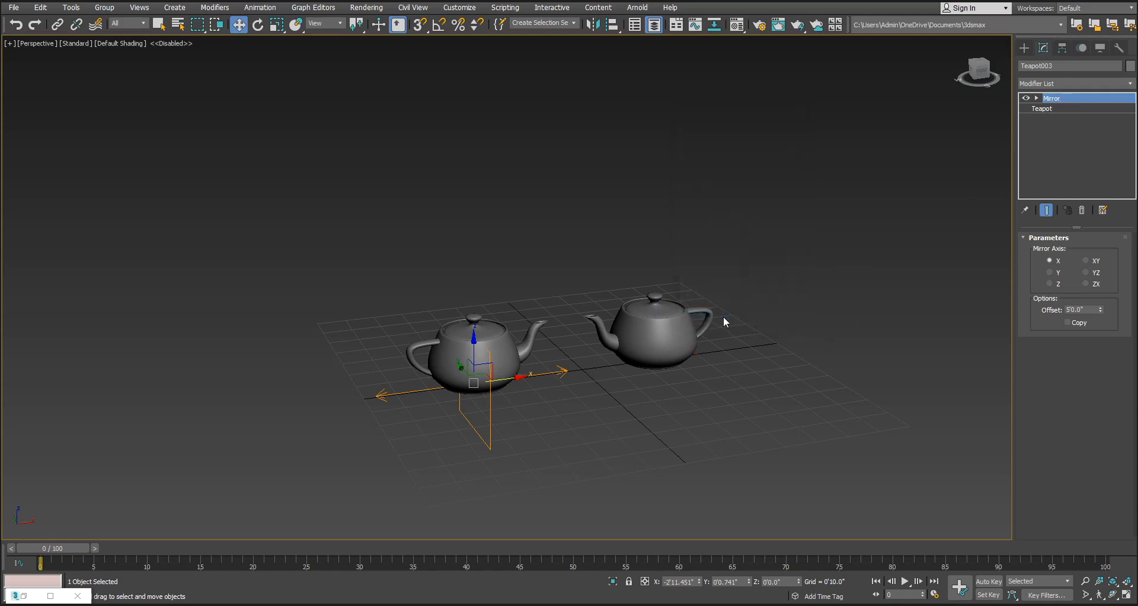
# Try the Mirror modifier's Y, Z and XY axes on the teapot copy and set the mirror axis back to X
pyautogui.click(1051, 272)
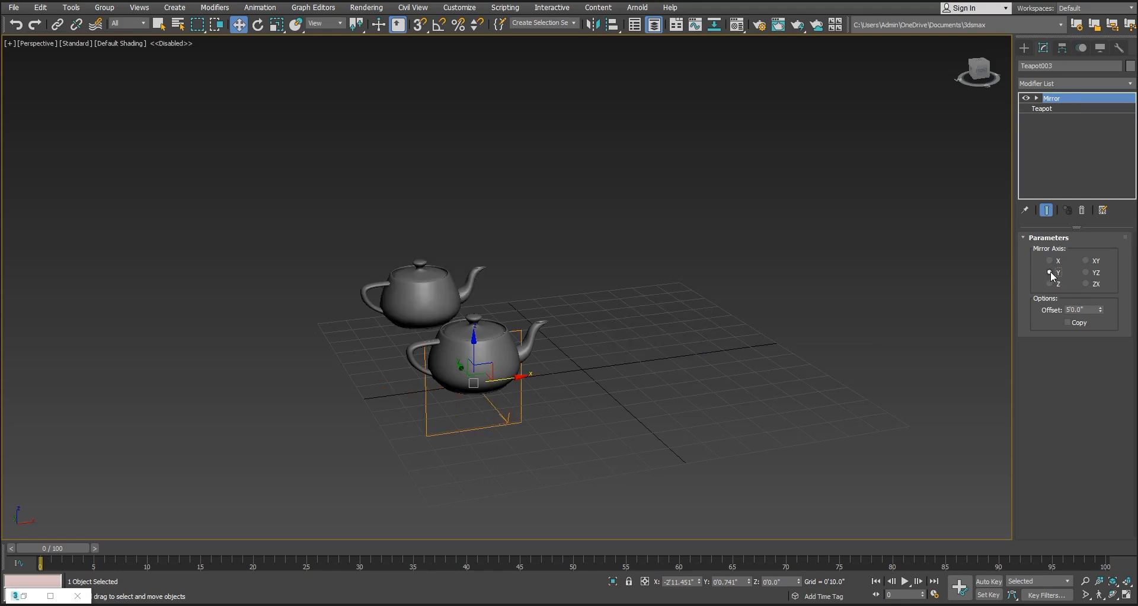
pyautogui.click(1051, 284)
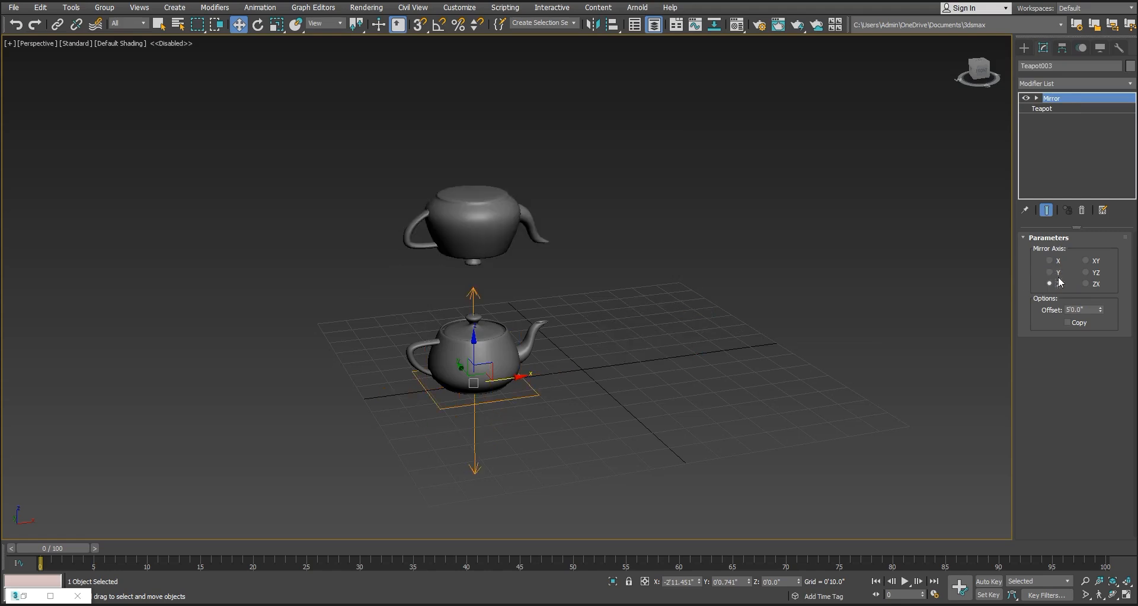
pyautogui.click(1086, 261)
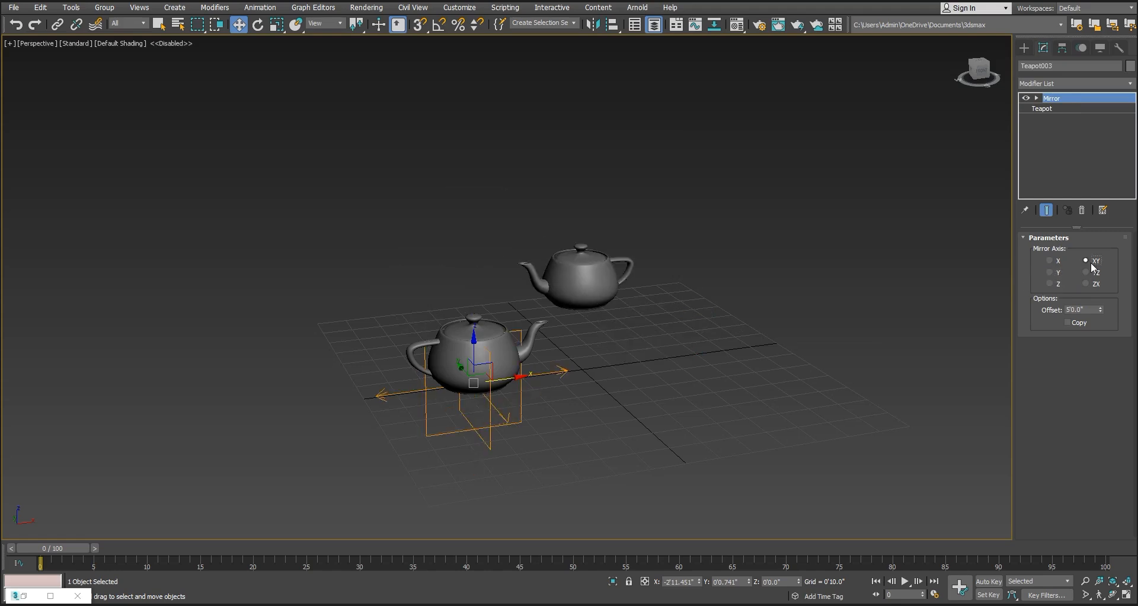
pyautogui.click(1059, 262)
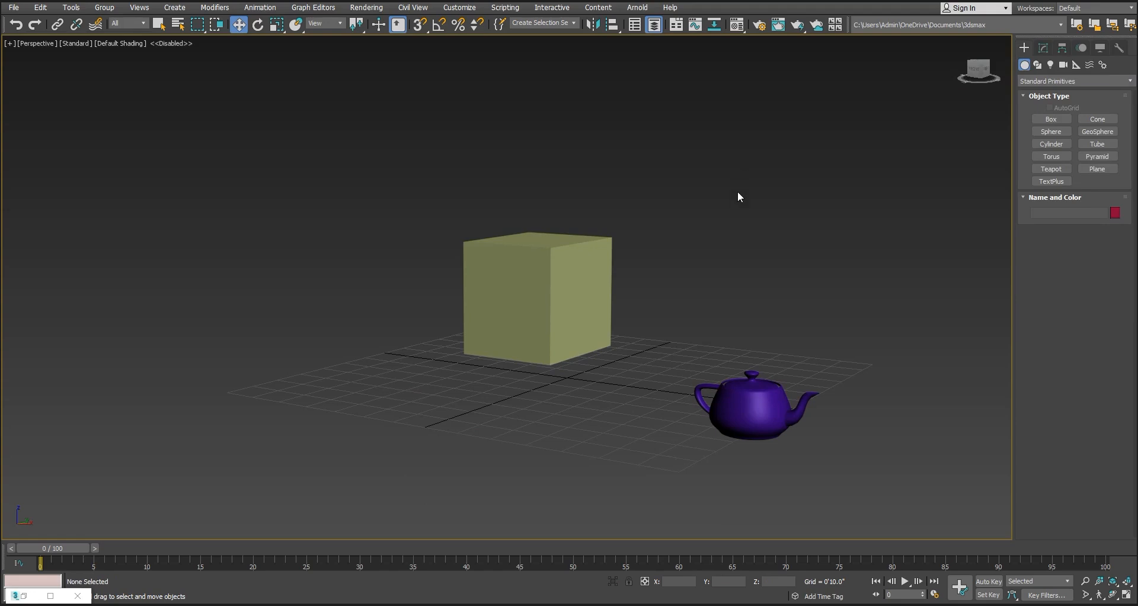
# Switch the viewport to wireframe and preview aligning the teapot to the box, Center to Center on X, Y and Z
pyautogui.press('F3')
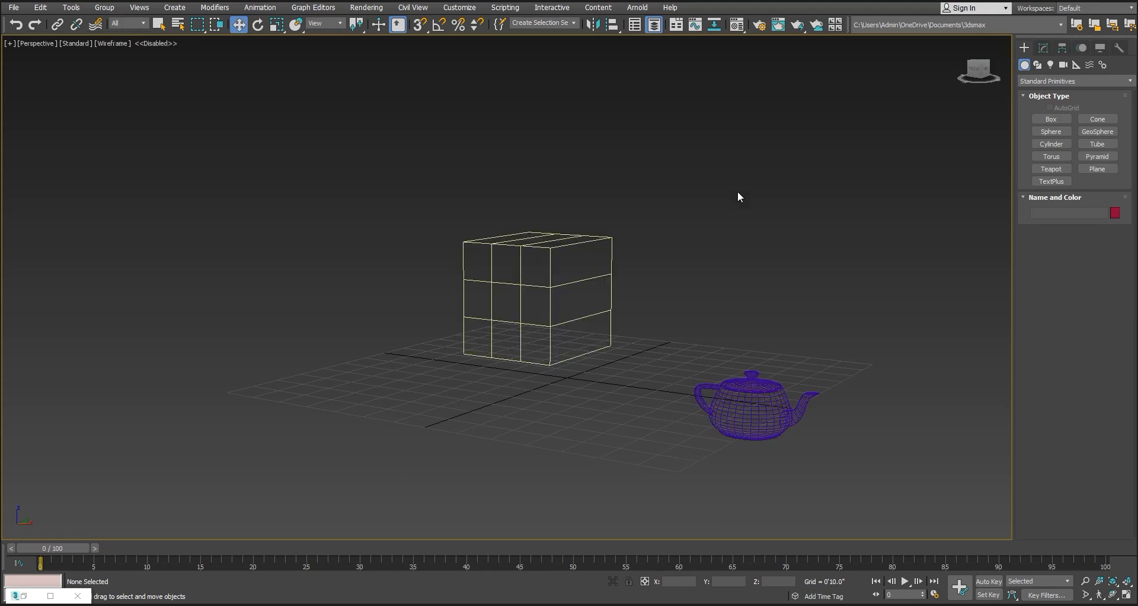
pyautogui.click(750, 397)
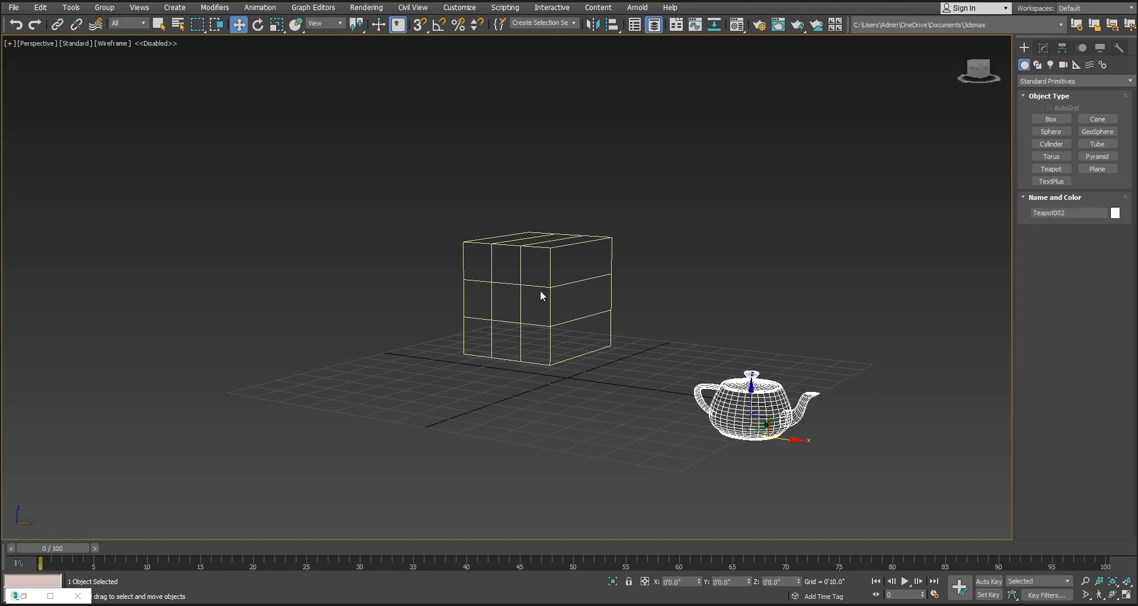
pyautogui.click(611, 25)
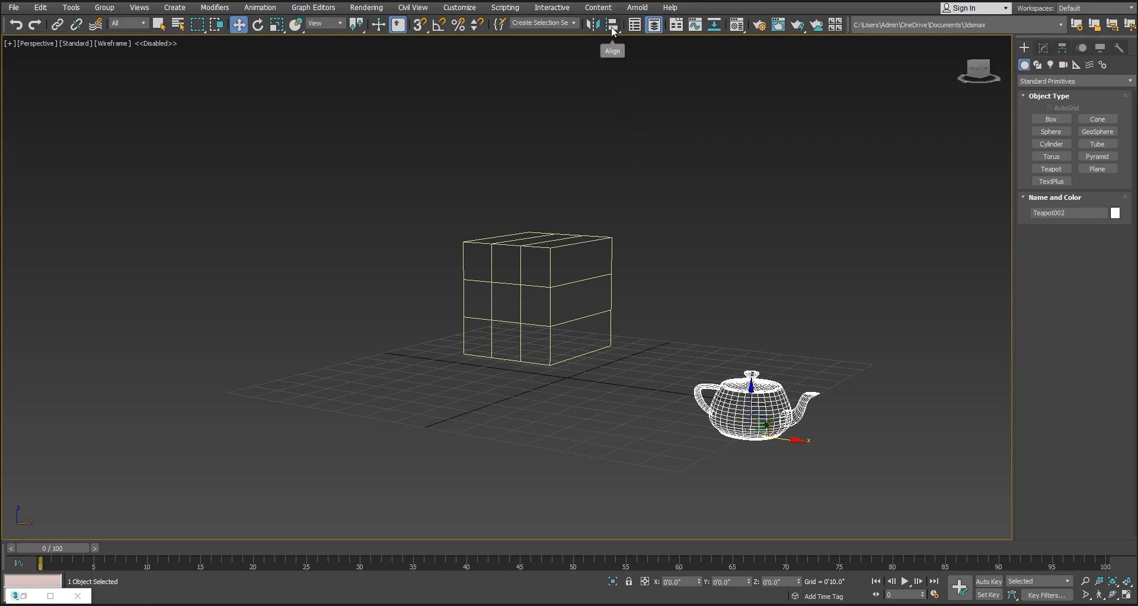
pyautogui.click(606, 239)
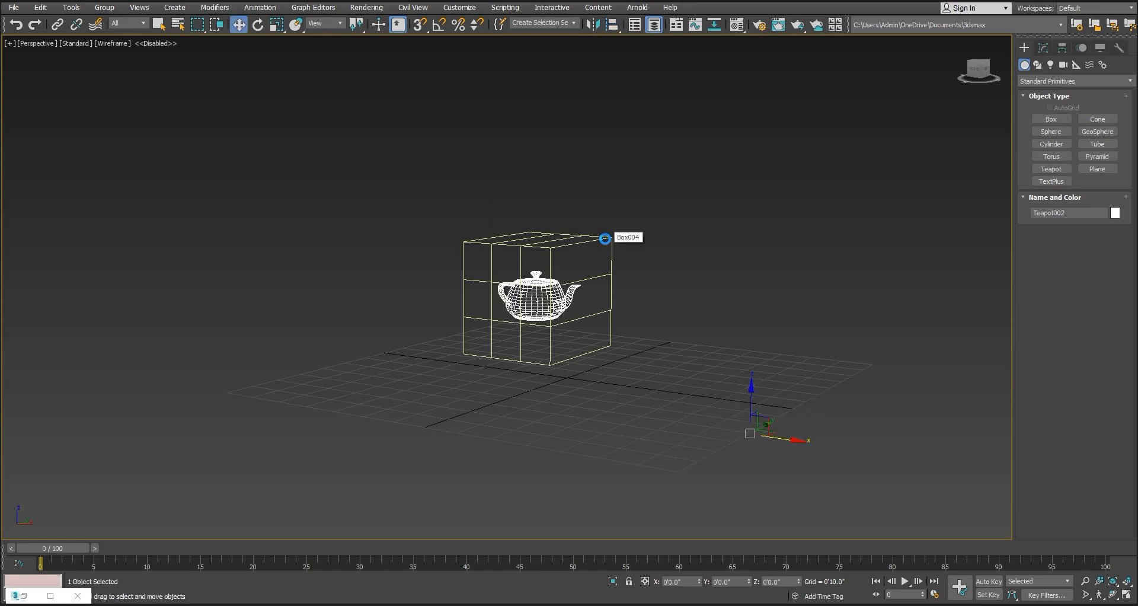
pyautogui.moveTo(557, 185); pyautogui.dragTo(762, 127)
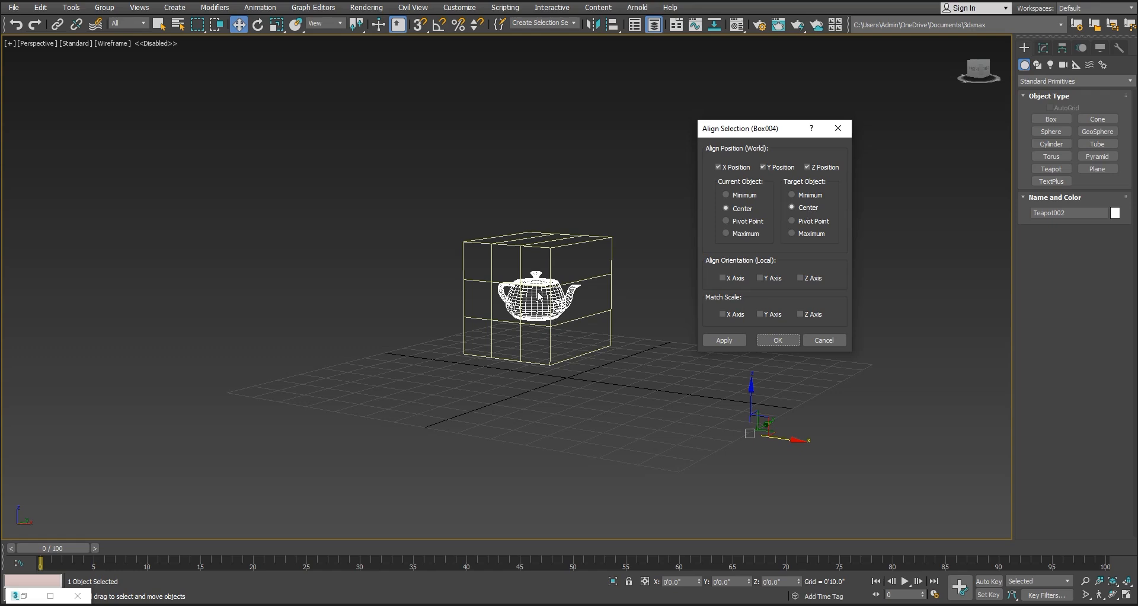
# Preview the alignment without Z Position, then with Pivot Point and Maximum-to-Minimum settings, and restore Z Position and Center for both objects
pyautogui.click(811, 169)
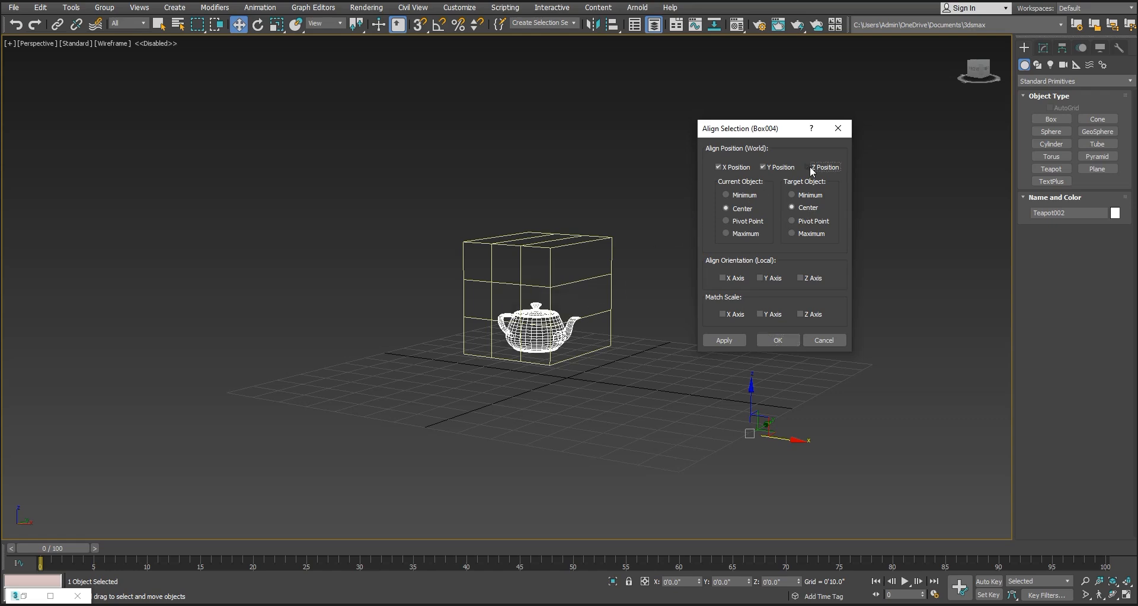
pyautogui.click(811, 169)
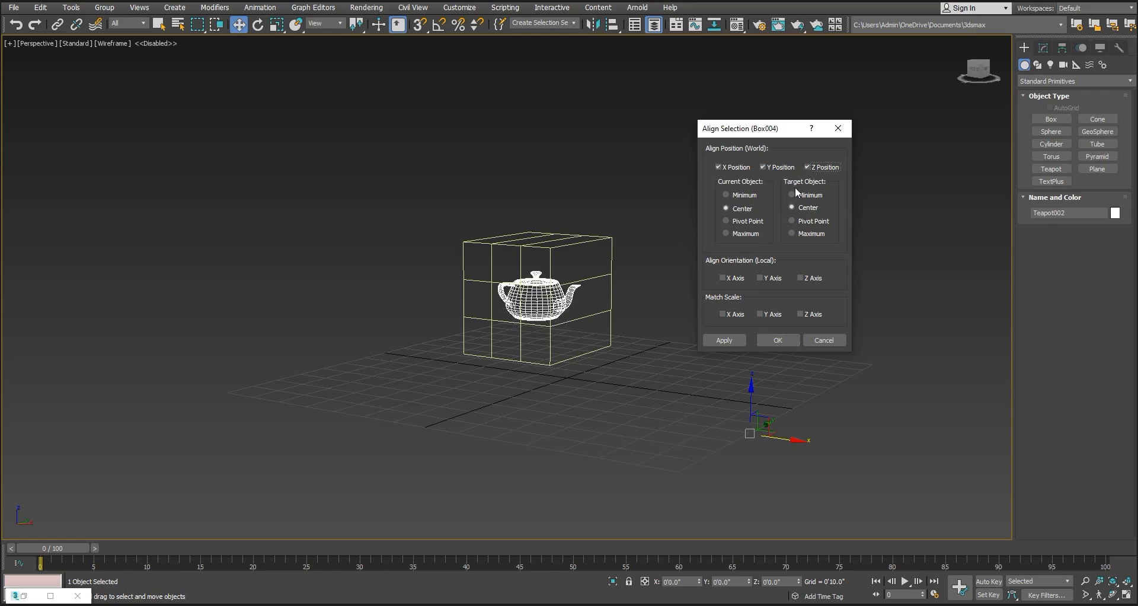
pyautogui.click(748, 221)
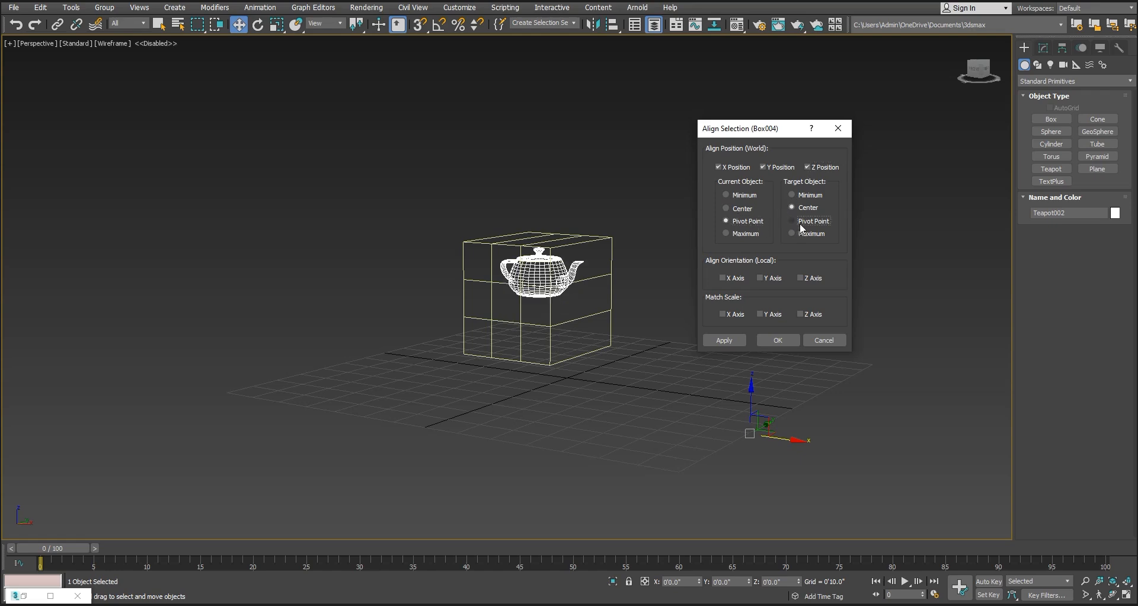
pyautogui.click(802, 223)
pyautogui.click(745, 235)
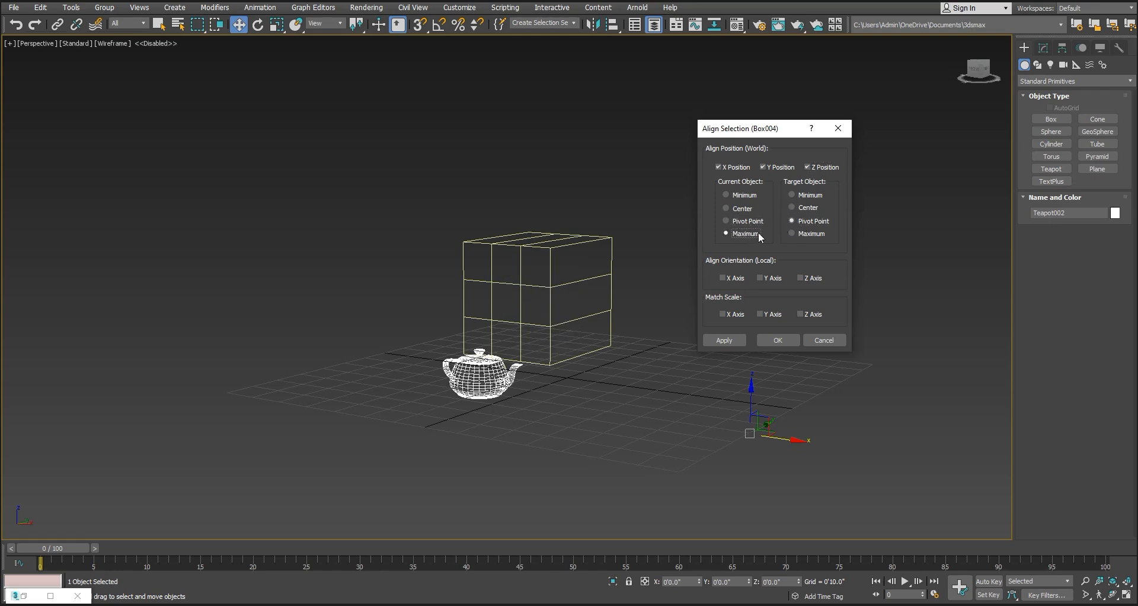
pyautogui.click(803, 198)
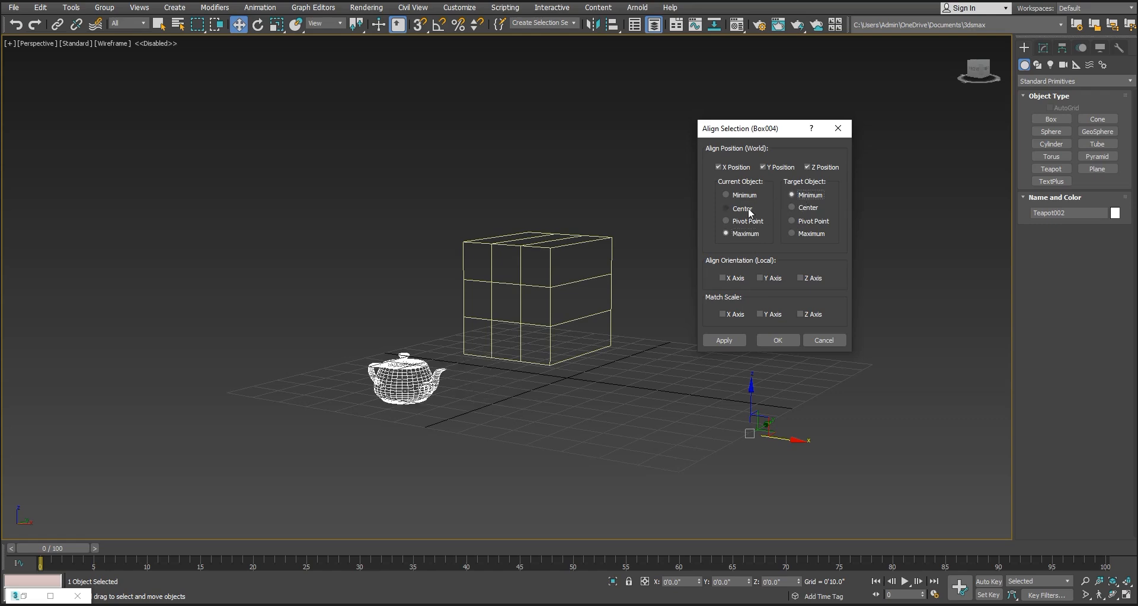
pyautogui.click(743, 208)
pyautogui.click(806, 208)
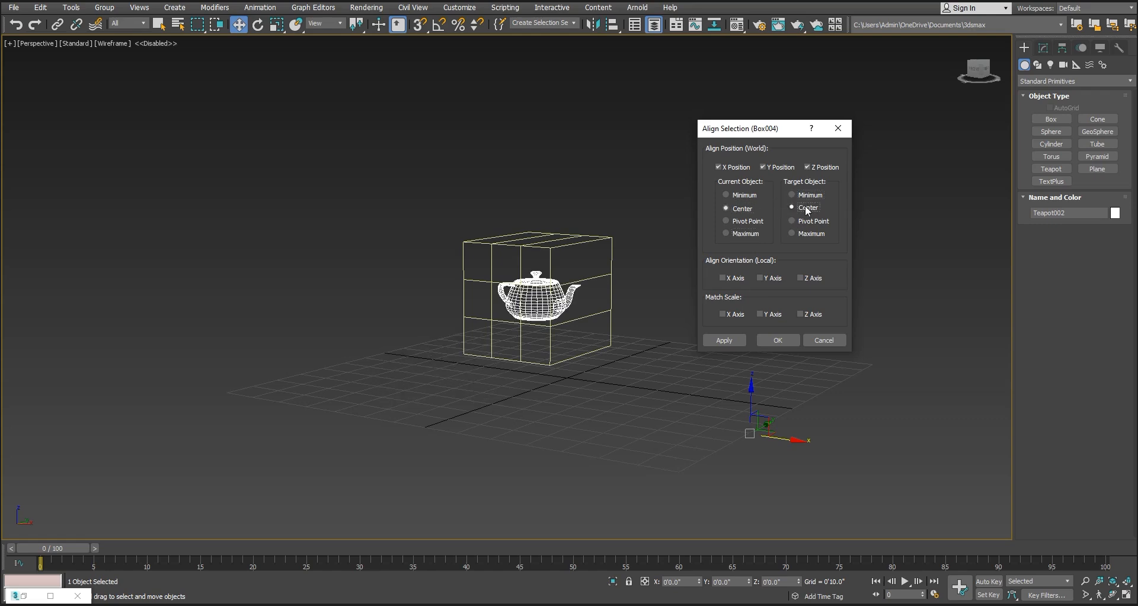